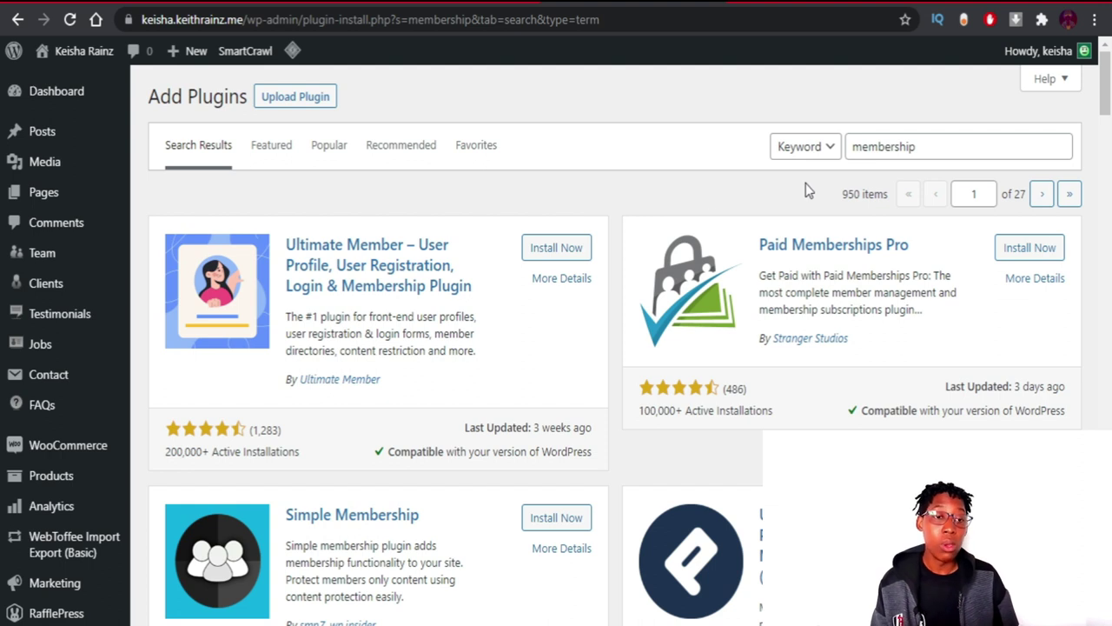
Install and activate the Paid Memberships Pro plugin from the membership search results
left_click(939, 146)
left_click_drag(939, 146, 850, 154)
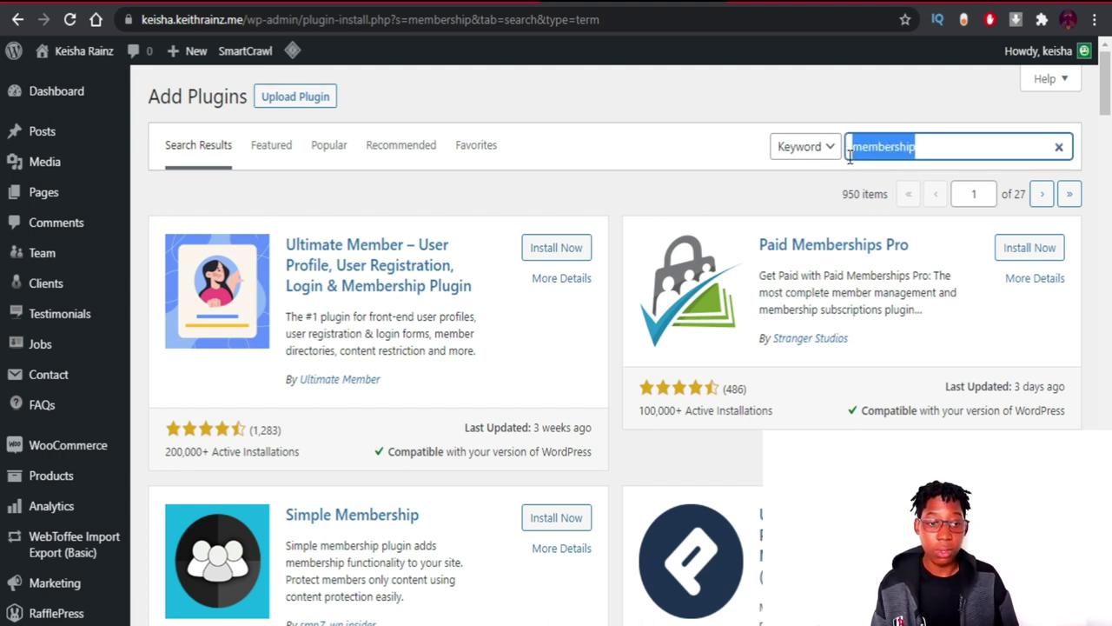
left_click(914, 168)
left_click(924, 147)
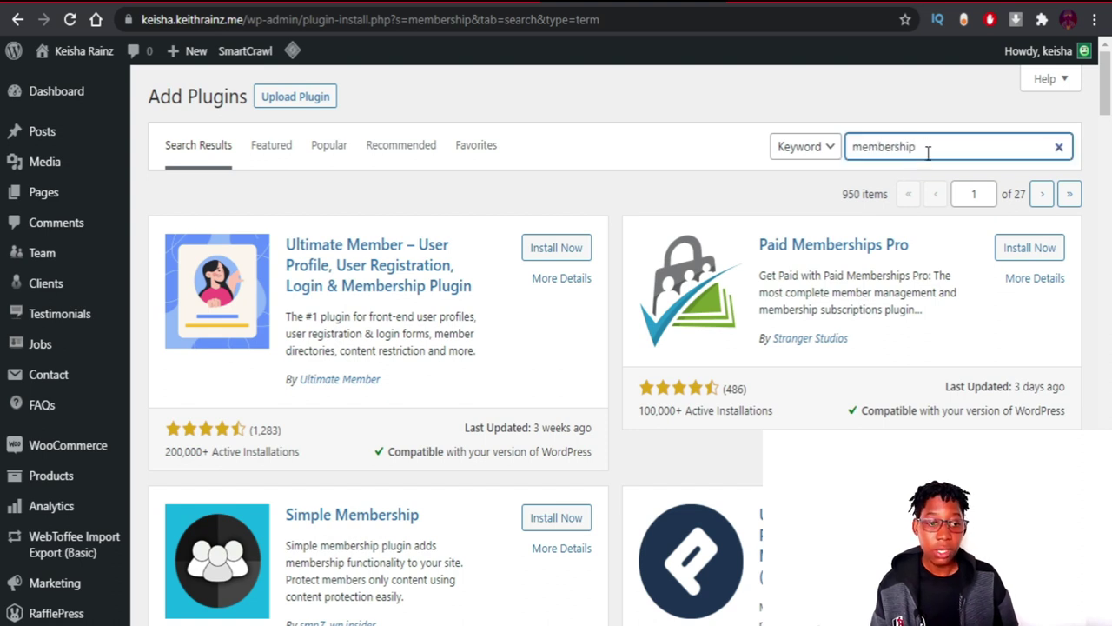
left_click(1031, 248)
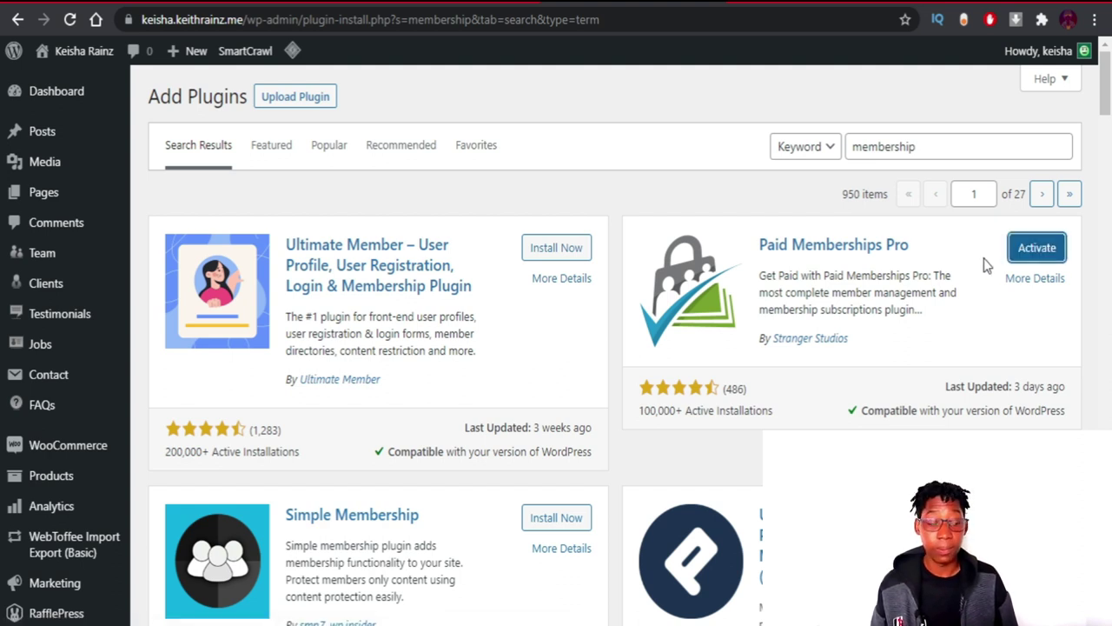
left_click(1036, 257)
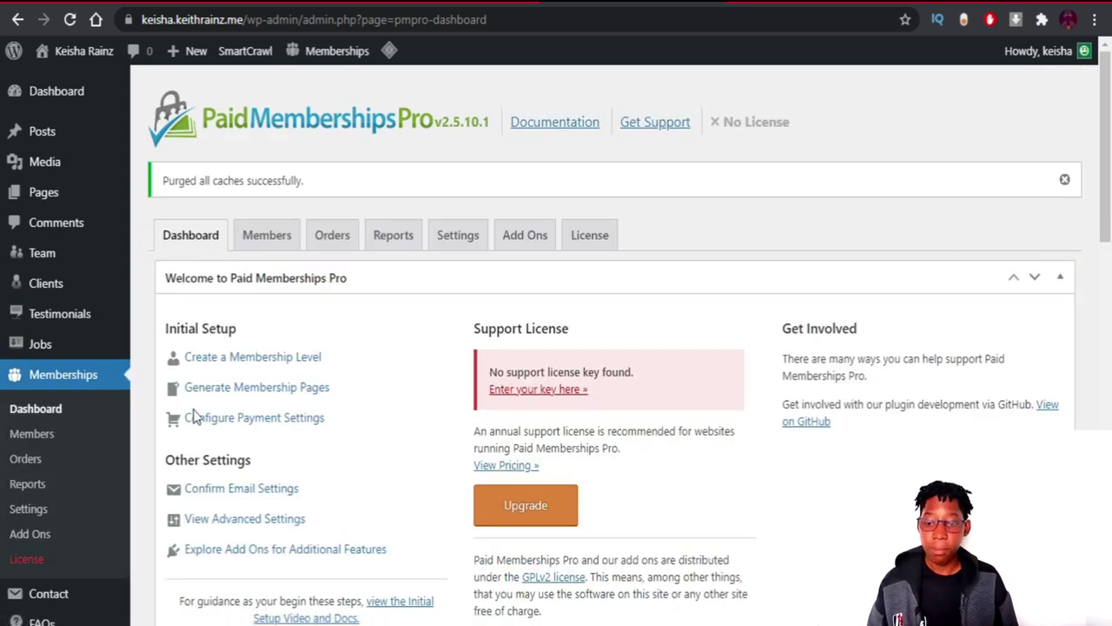
Open the Paid Memberships Pro settings and look over the membership levels page
left_click(31, 511)
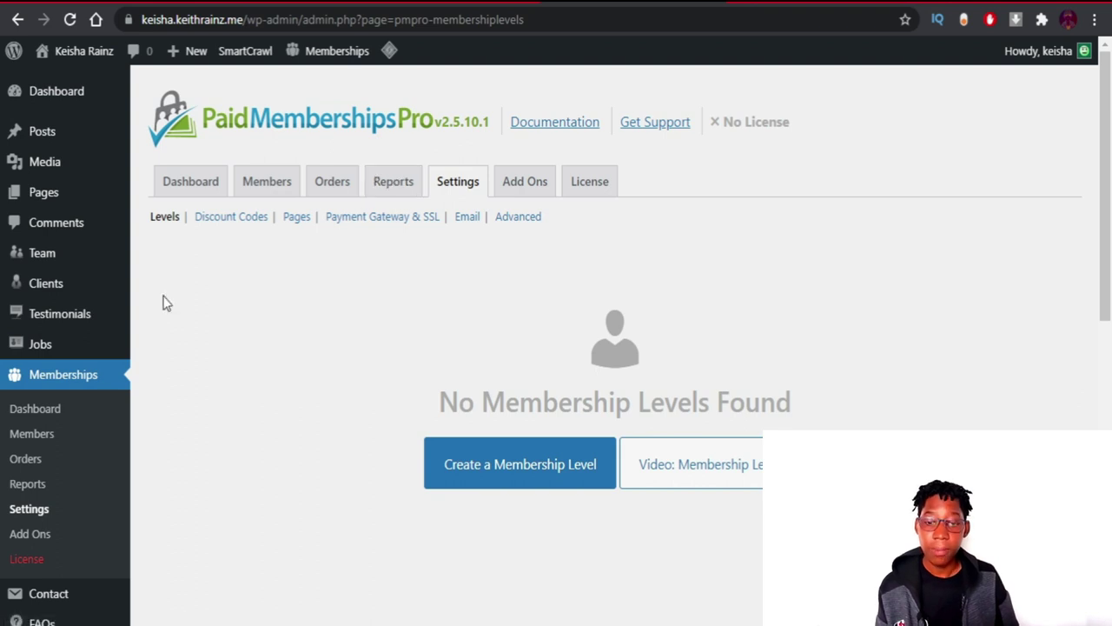
scroll(166, 306, "down", 2)
scroll(166, 306, "down", 1)
scroll(164, 298, "up", 3)
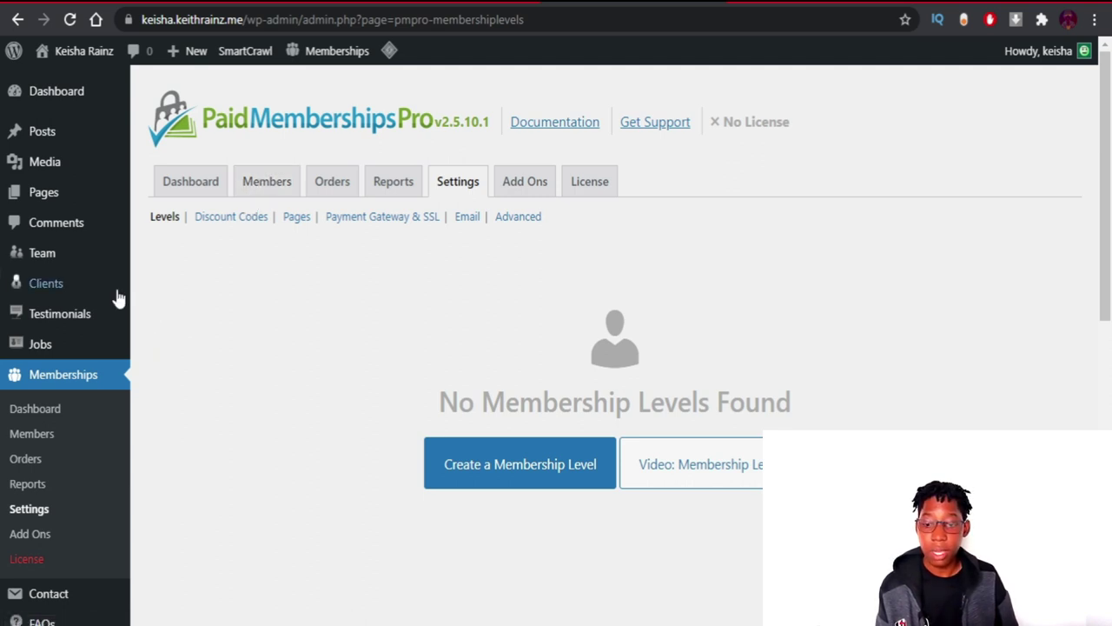
Open the page for adding plugins in a separate browser tab and search the plugins for "woocommerce"
scroll(96, 402, "down", 5)
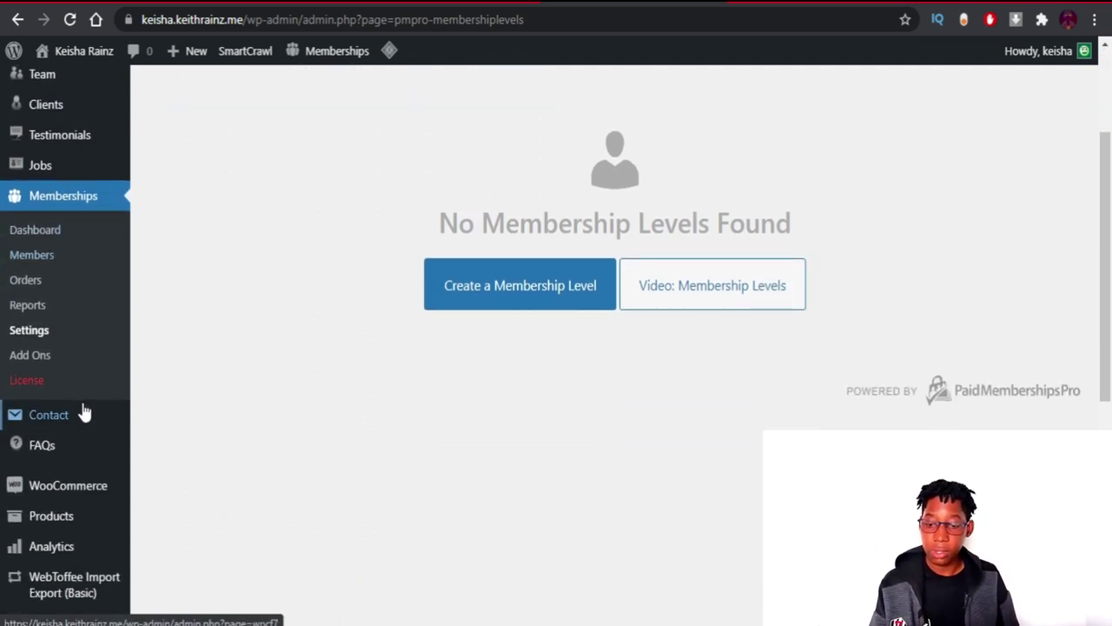
scroll(77, 405, "down", 2)
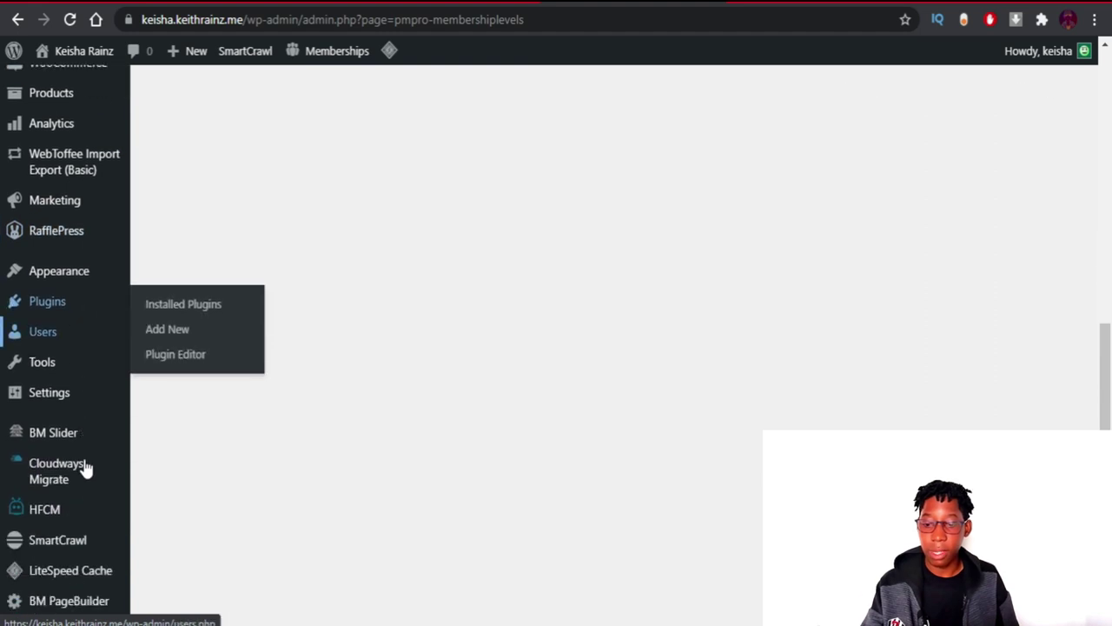
mouse_move(46, 292)
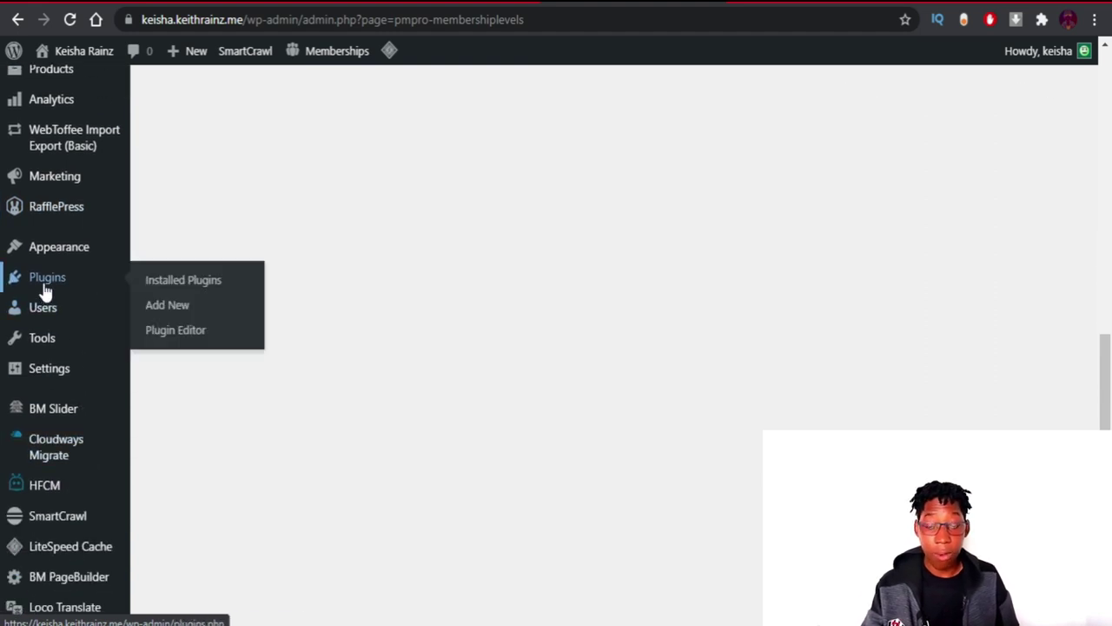
left_click(153, 312)
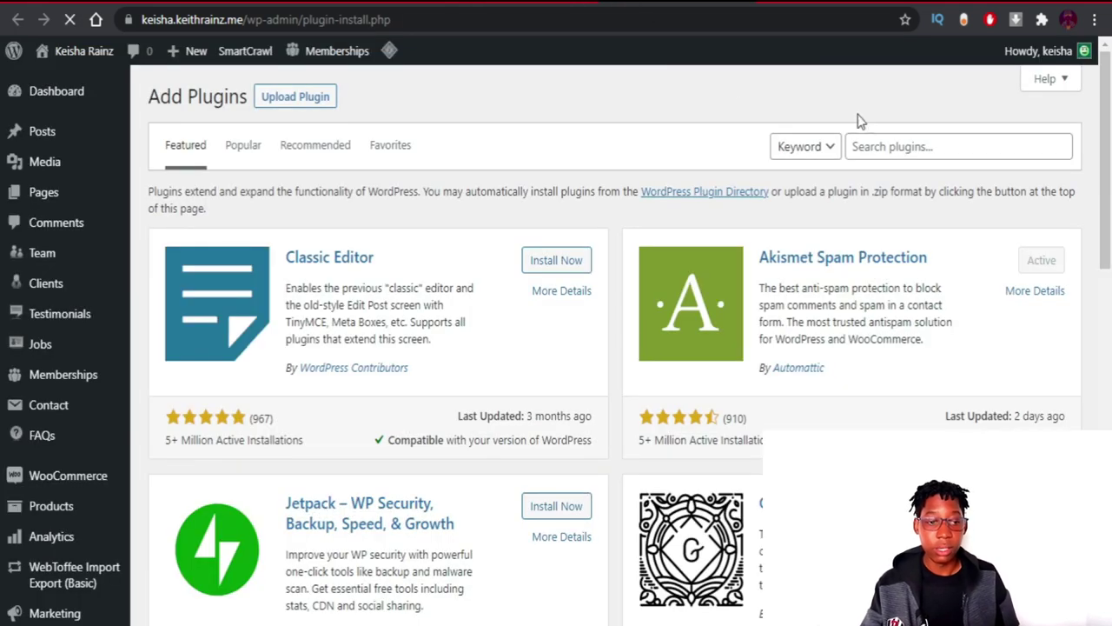
left_click(894, 146)
type("woo")
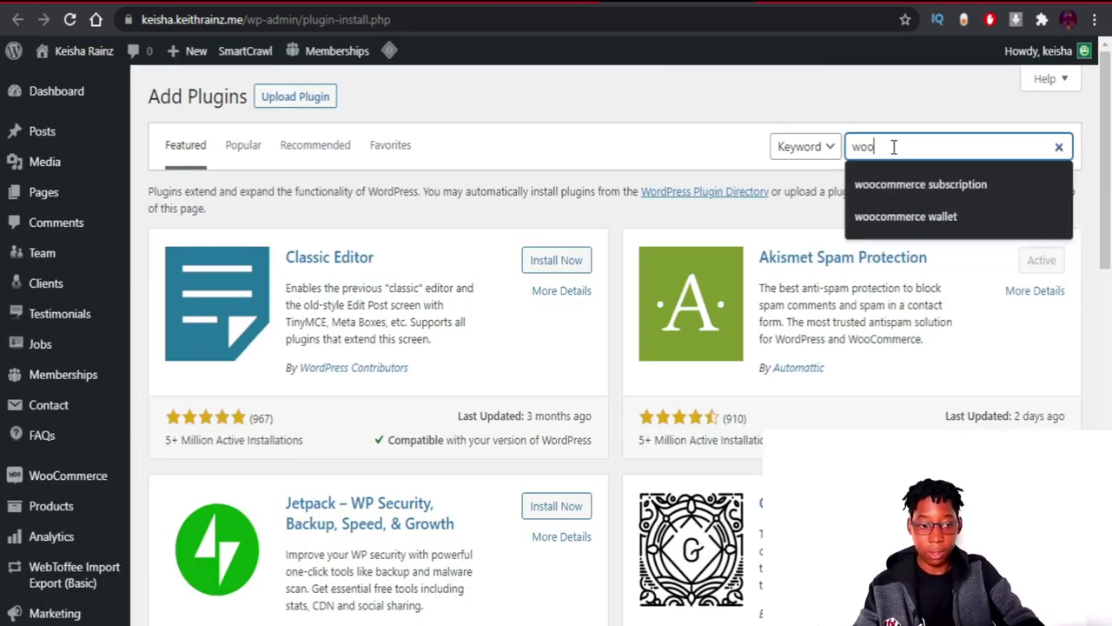
type("commer")
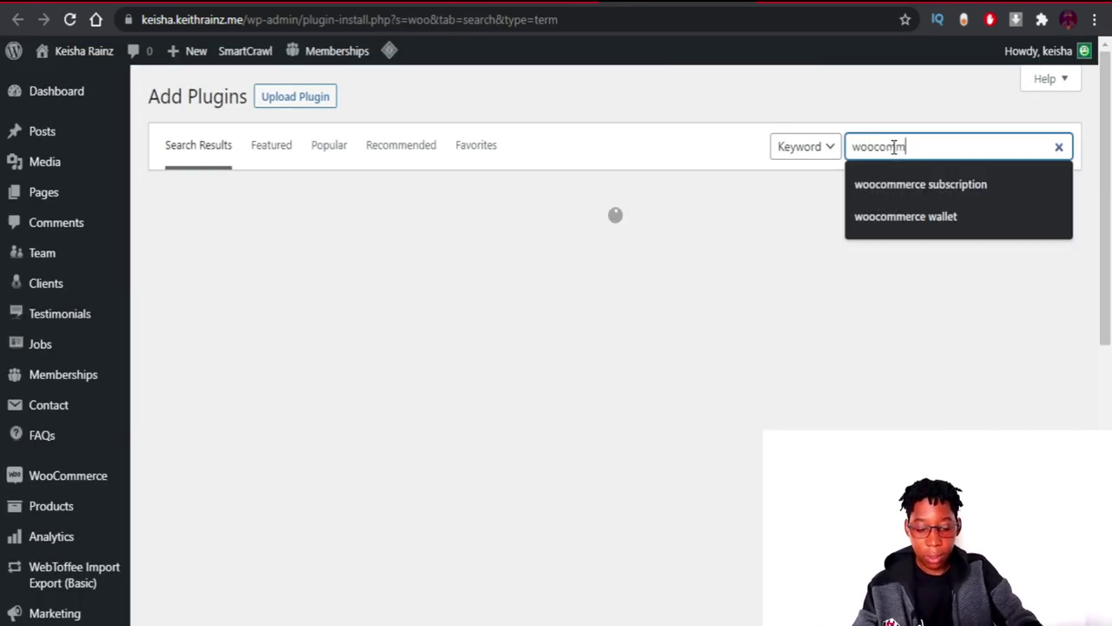
type("ce")
key("Return")
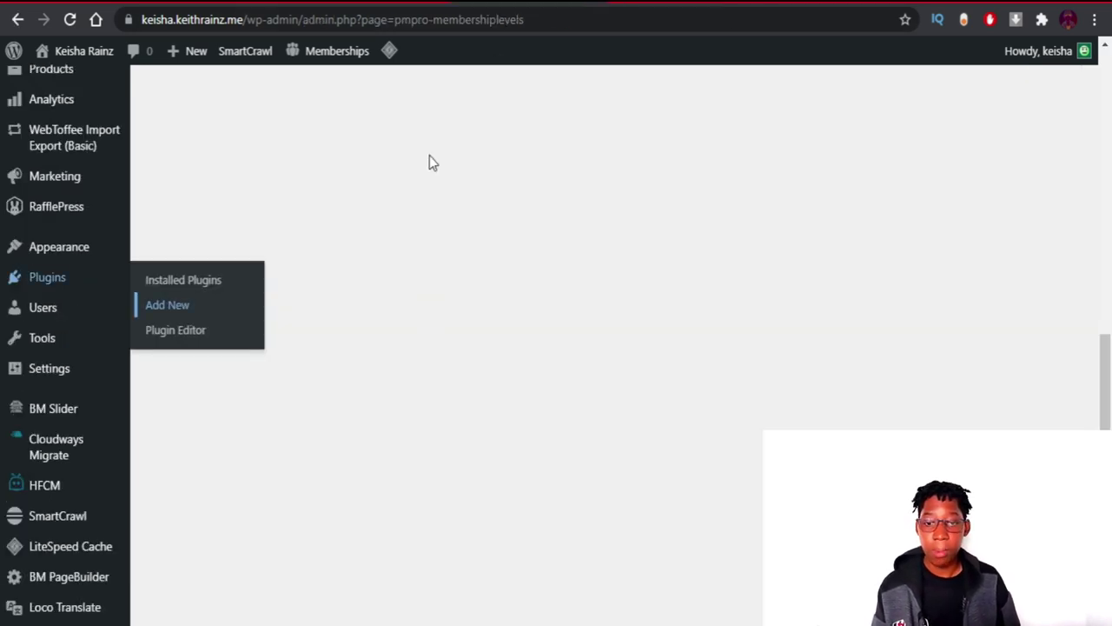
Switch to the WordPress.org plugin page and download the Paid Memberships Pro – WooCommerce Add On
scroll(432, 186, "up", 3)
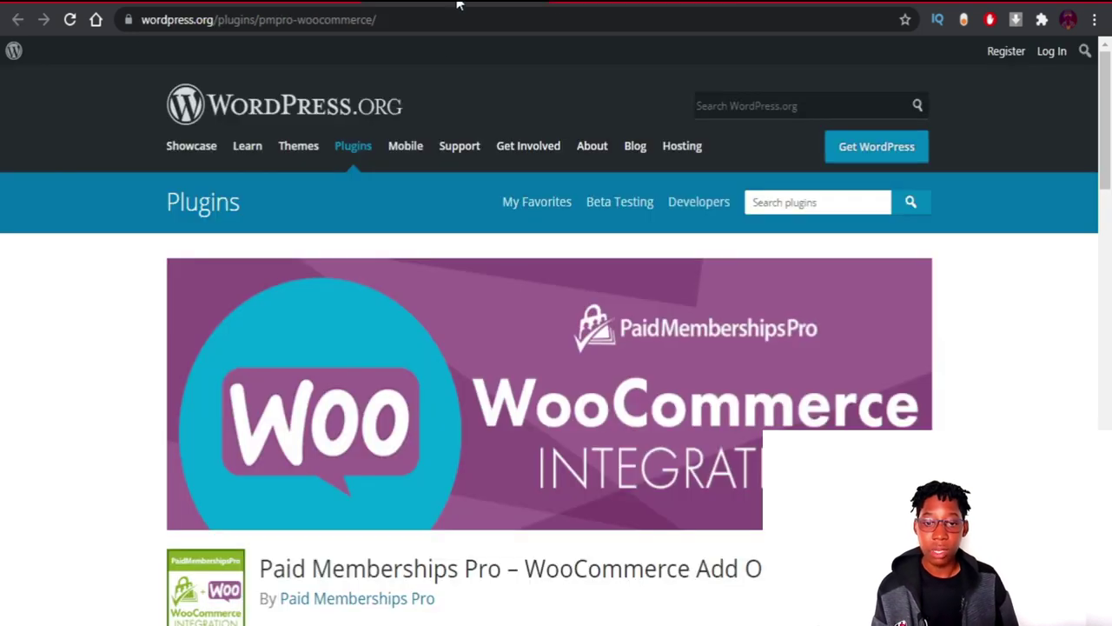
scroll(313, 361, "down", 3)
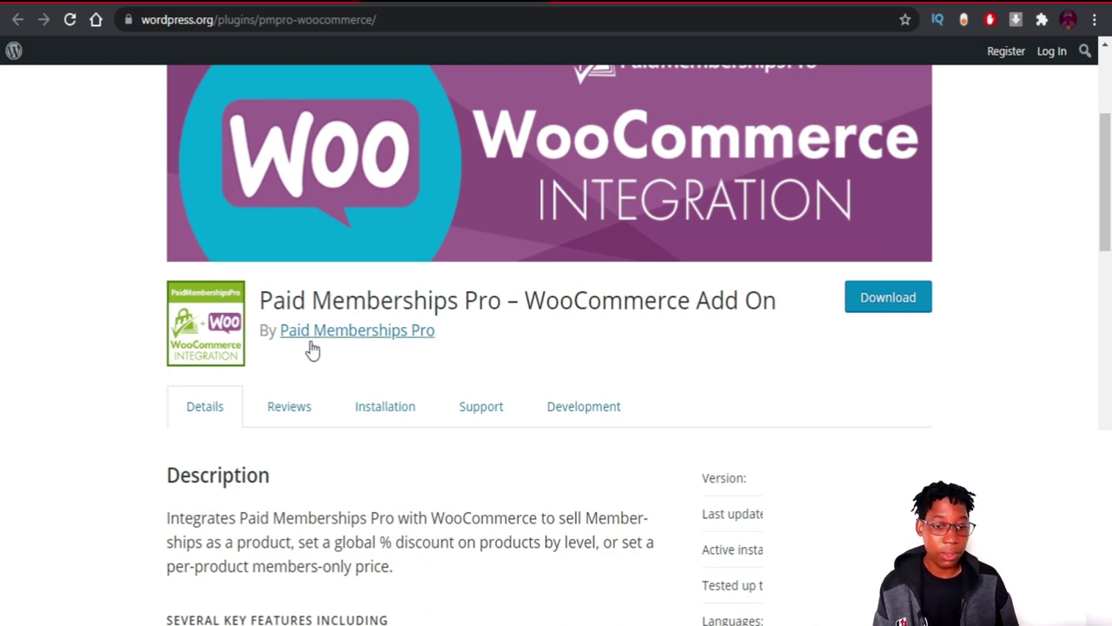
left_click(871, 310)
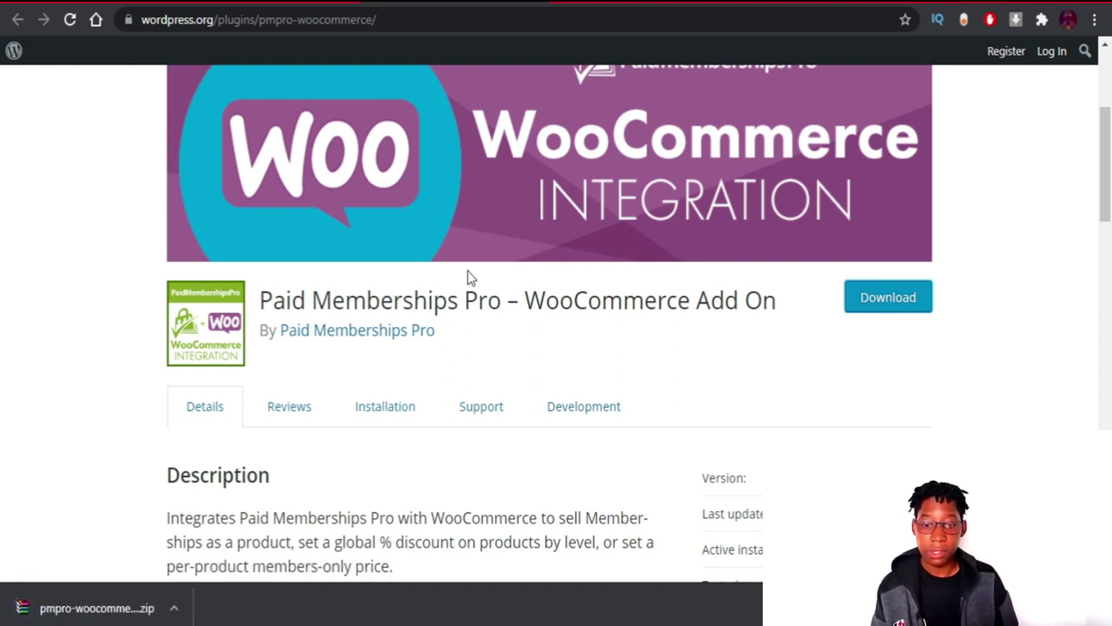
Upload the downloaded pmpro-woocommerce.1.7.2.zip to the WordPress site as a new plugin, install it and activate it
scroll(474, 273, "up", 3)
scroll(479, 273, "down", 5)
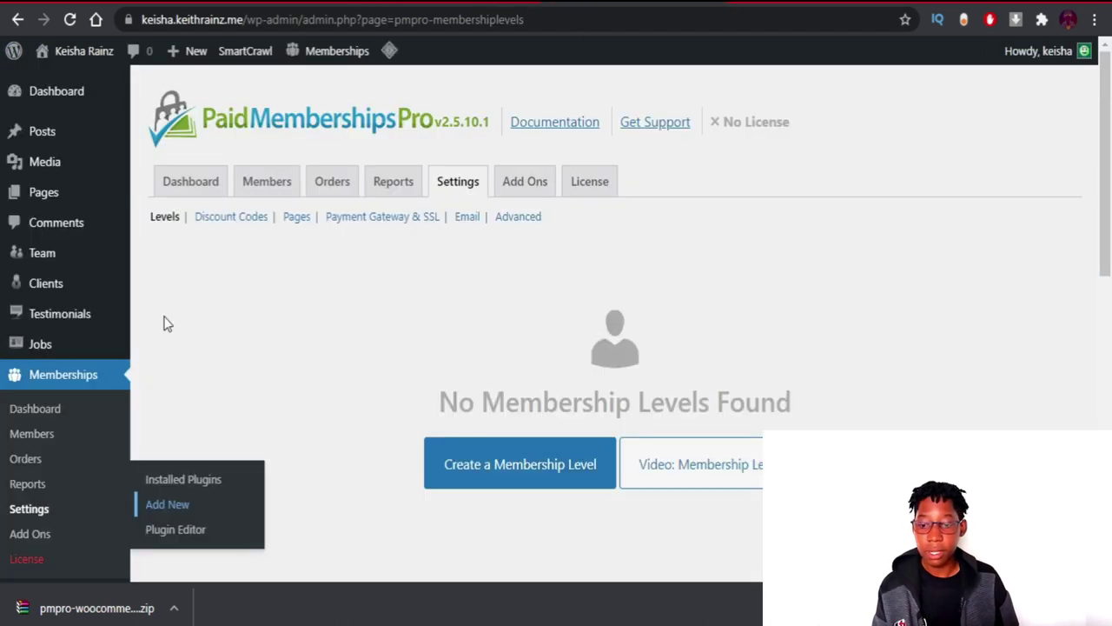
scroll(50, 373, "down", 6)
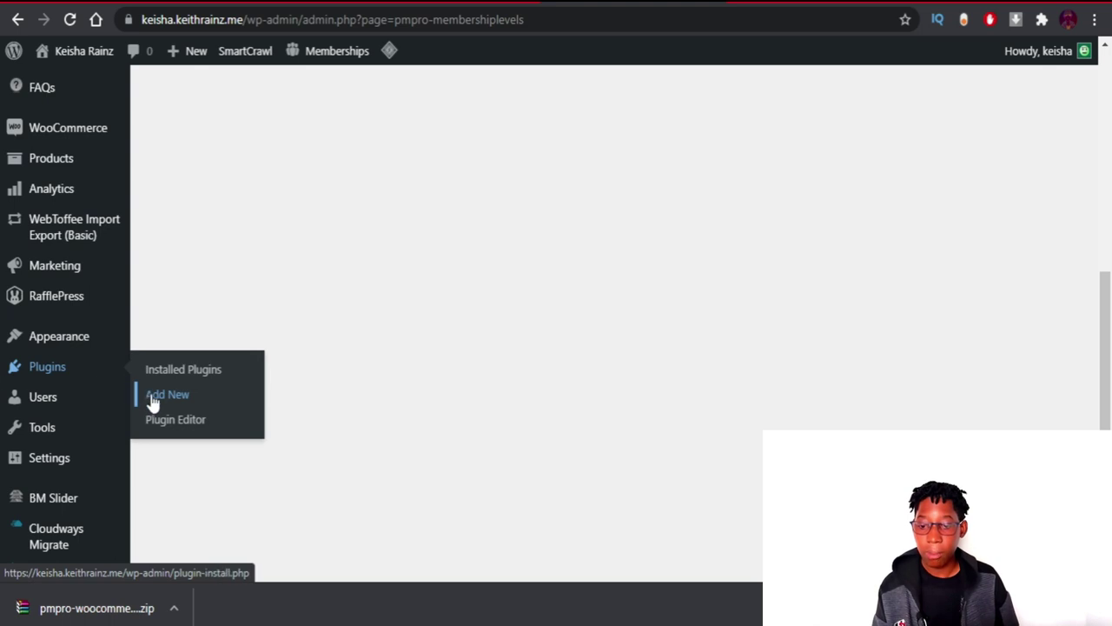
left_click(159, 396)
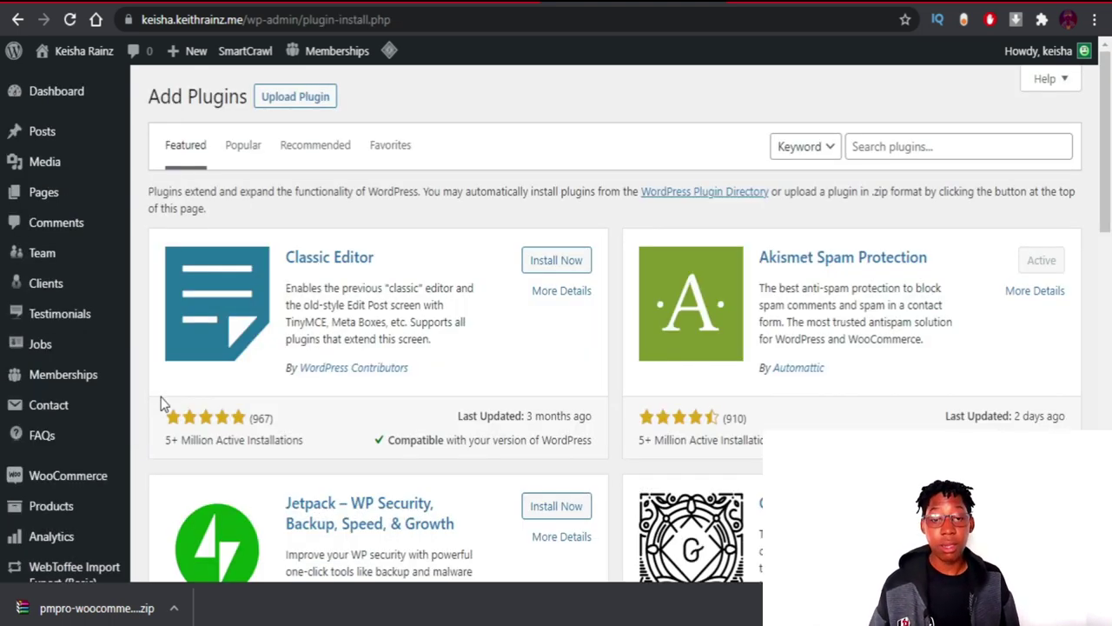
left_click(293, 97)
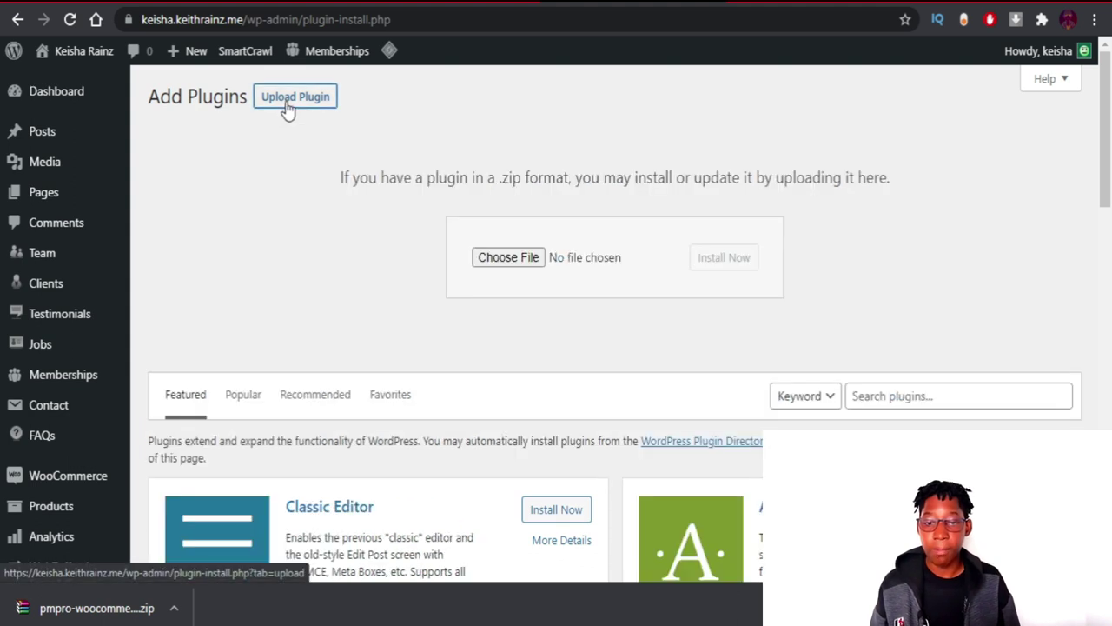
left_click_drag(95, 607, 524, 261)
left_click(724, 257)
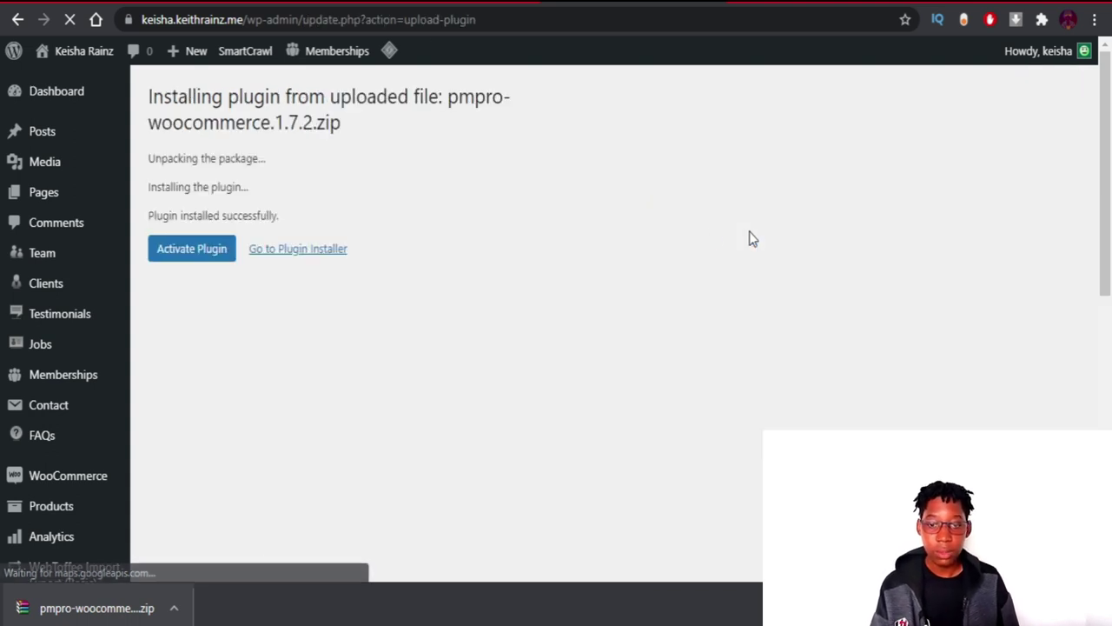
left_click(182, 250)
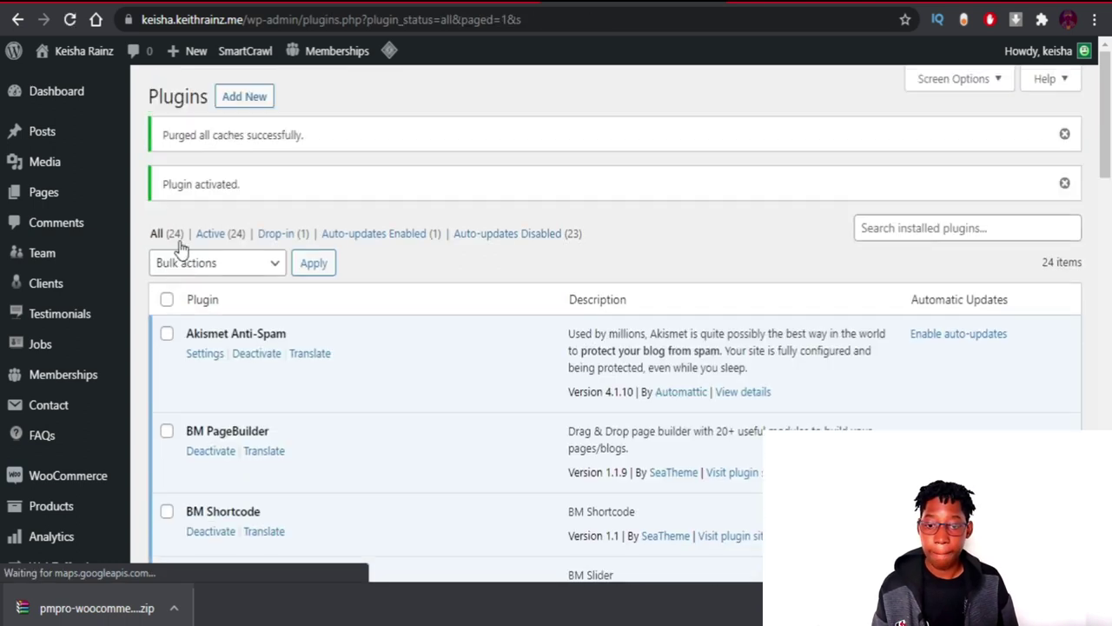
Open the Memberships settings and start creating a new membership level
scroll(300, 365, "down", 3)
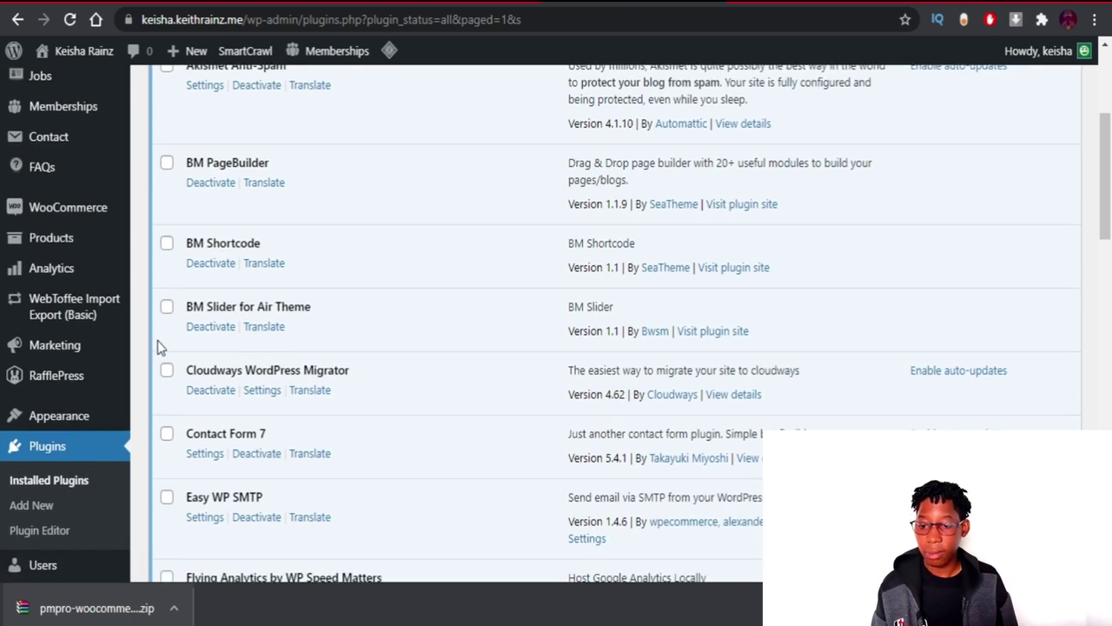
scroll(162, 347, "down", 1)
scroll(159, 347, "up", 1)
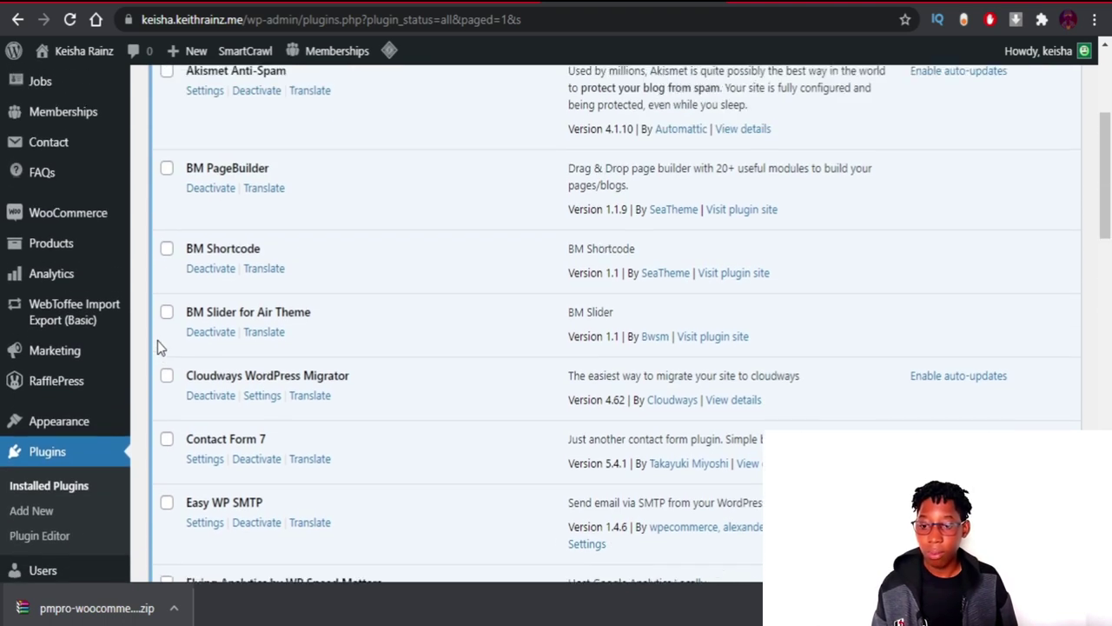
scroll(159, 348, "up", 2)
scroll(161, 348, "up", 1)
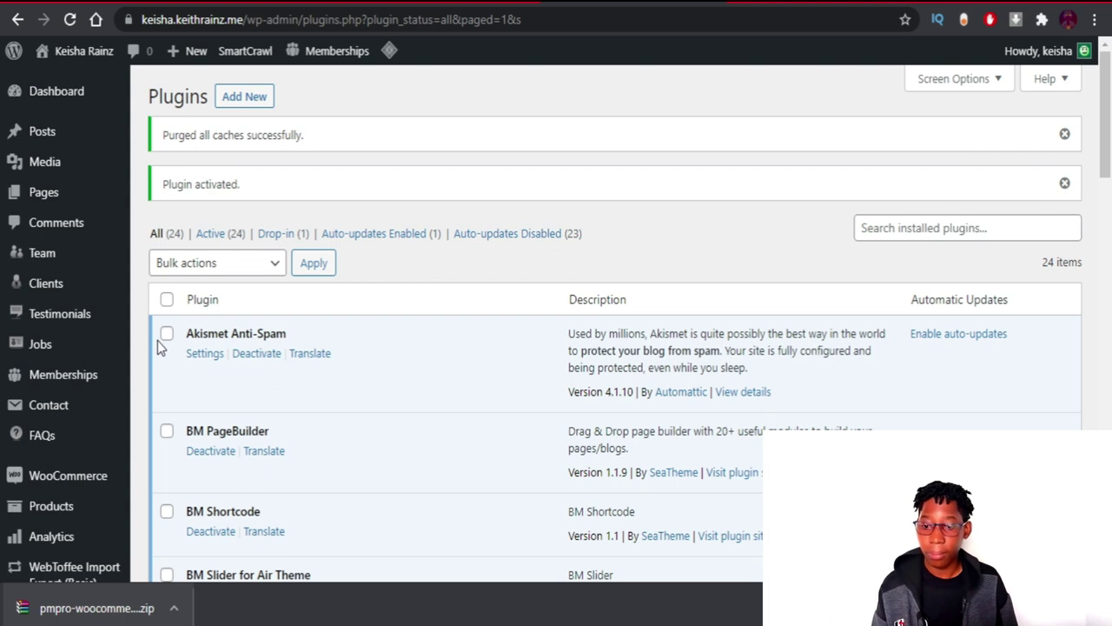
mouse_move(61, 382)
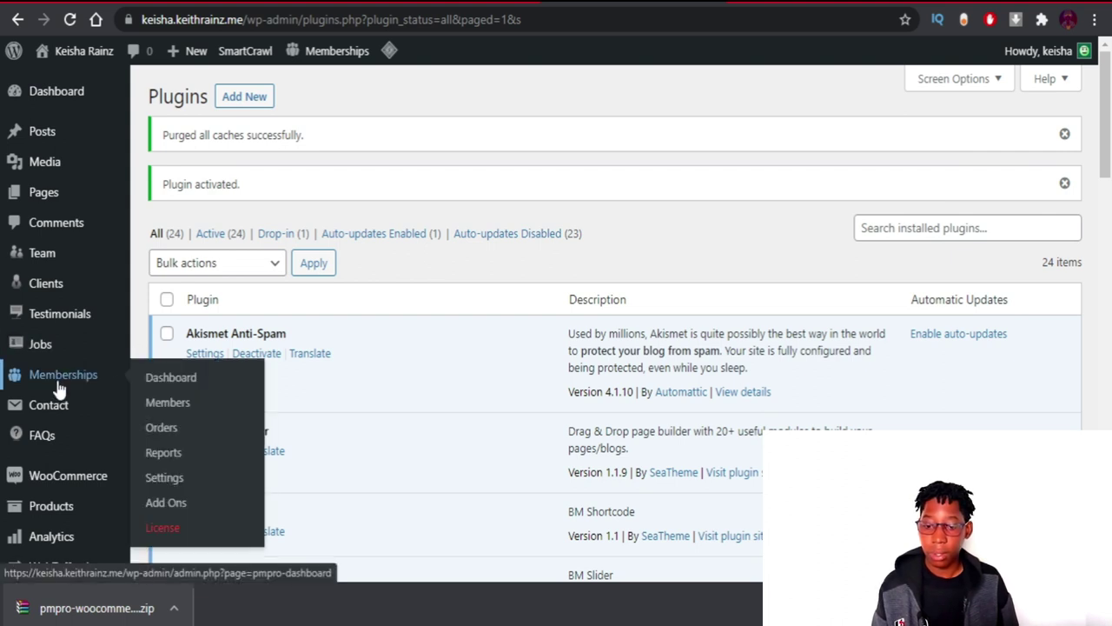
left_click(165, 478)
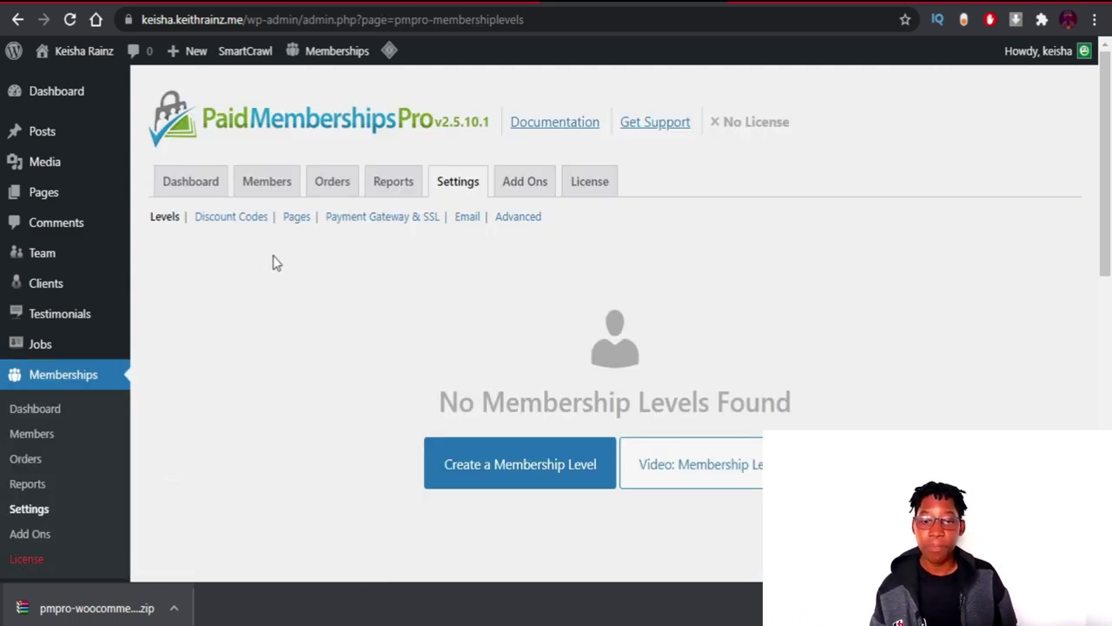
scroll(277, 259, "down", 2)
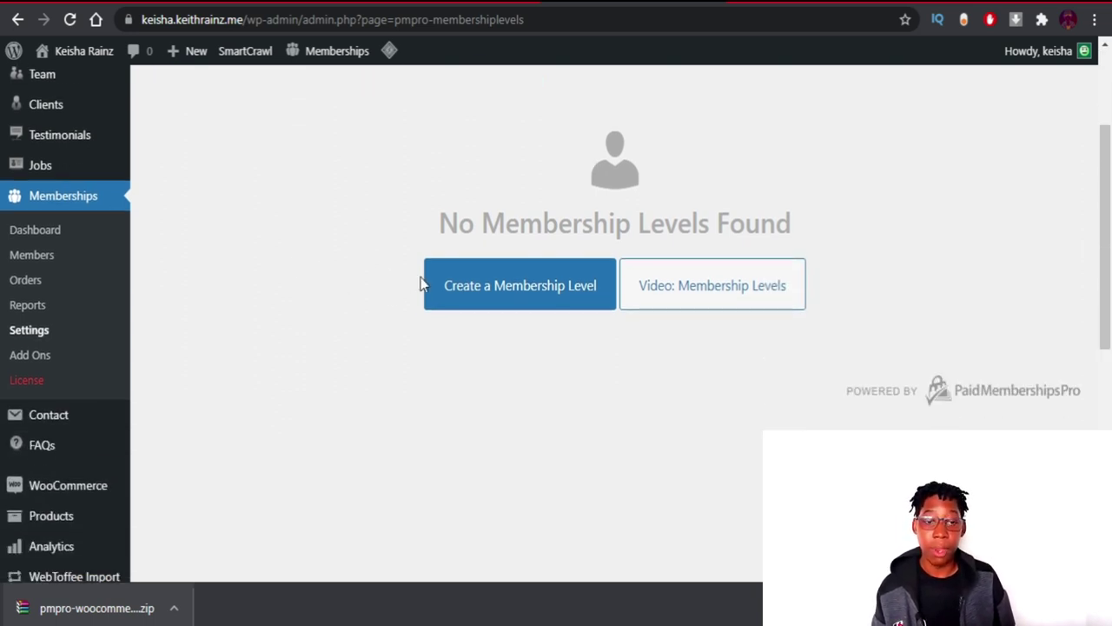
left_click(462, 295)
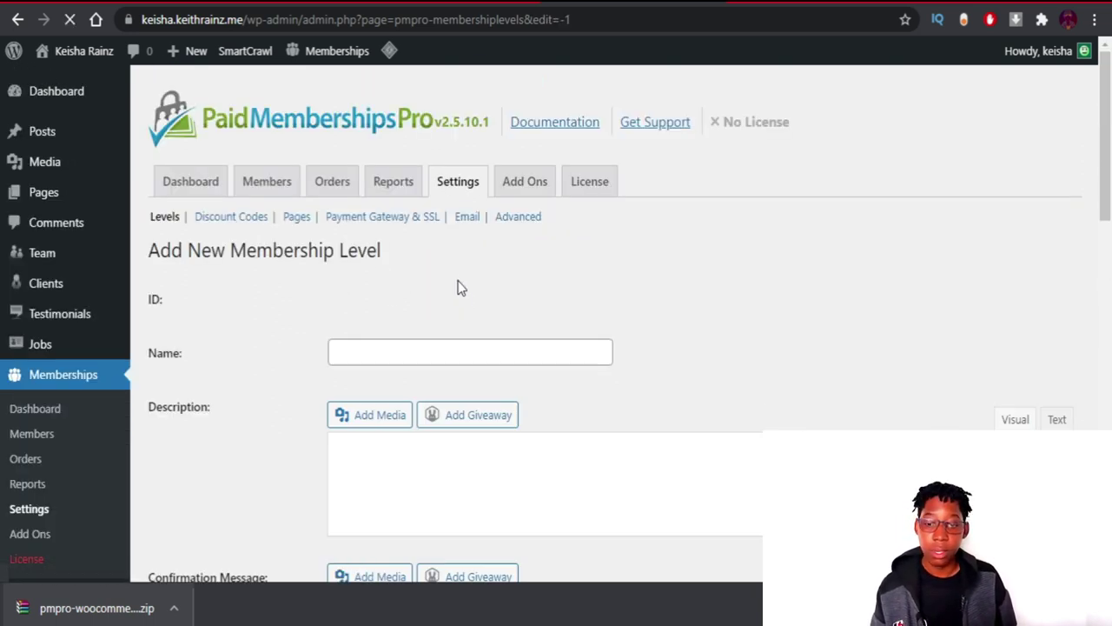
Name the new membership level "level 1"
scroll(461, 288, "down", 2)
left_click(392, 178)
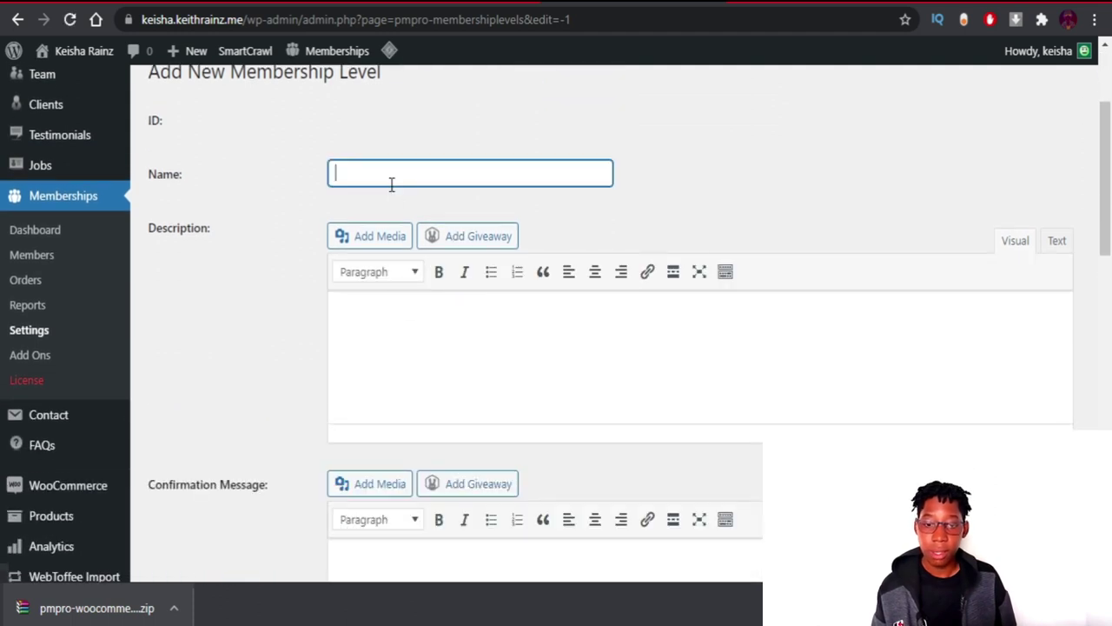
left_click(391, 182)
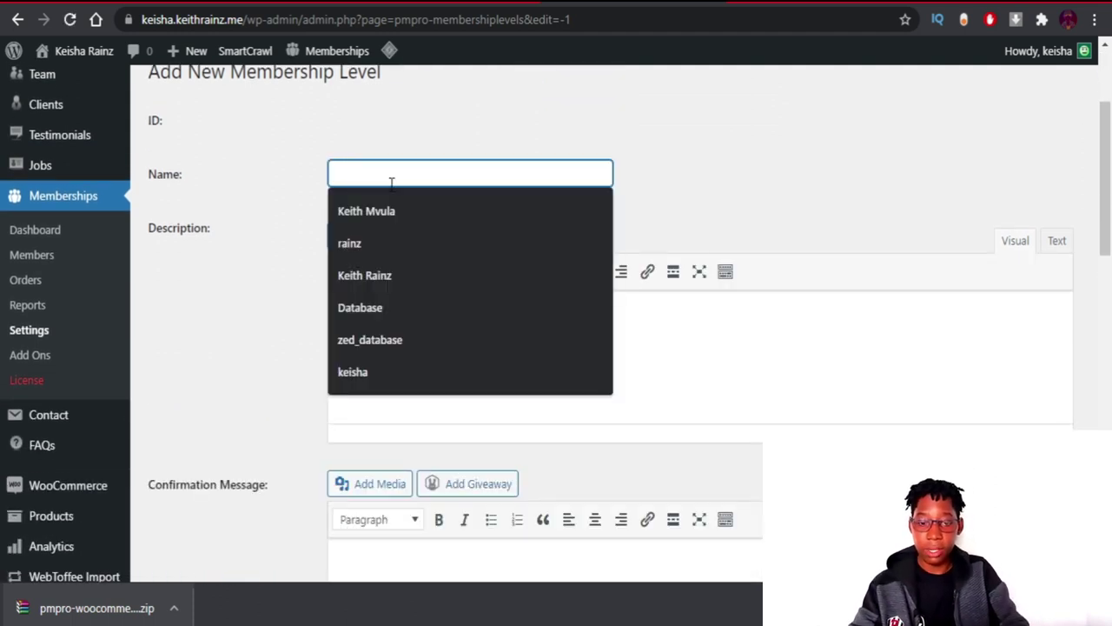
type("level")
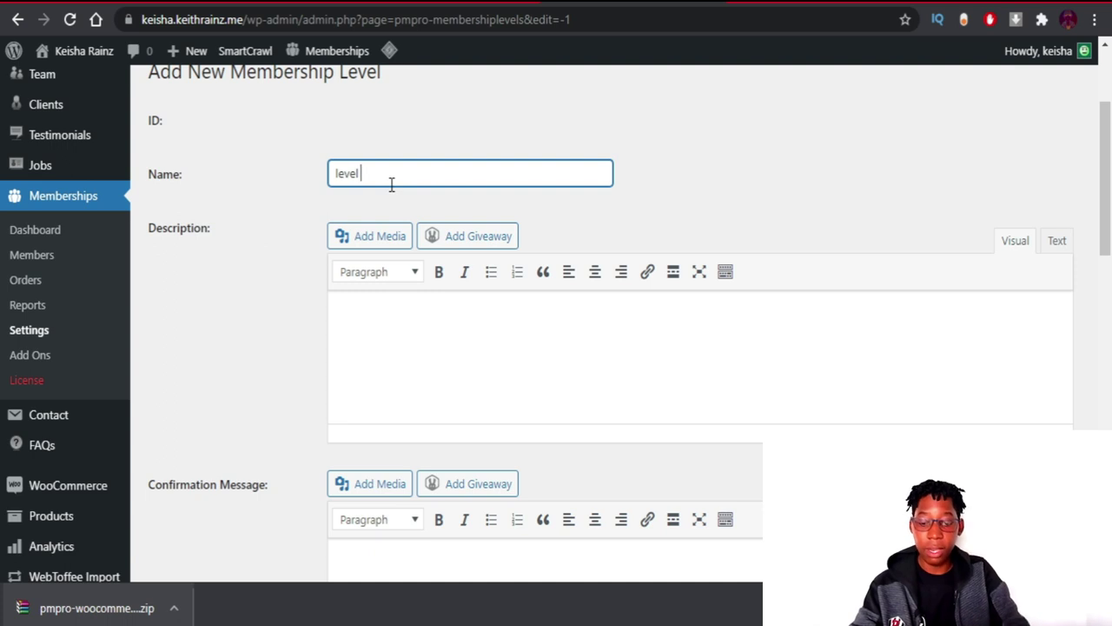
type(" 1")
Enter "join my membership" as the description of the new membership level
left_click(452, 361)
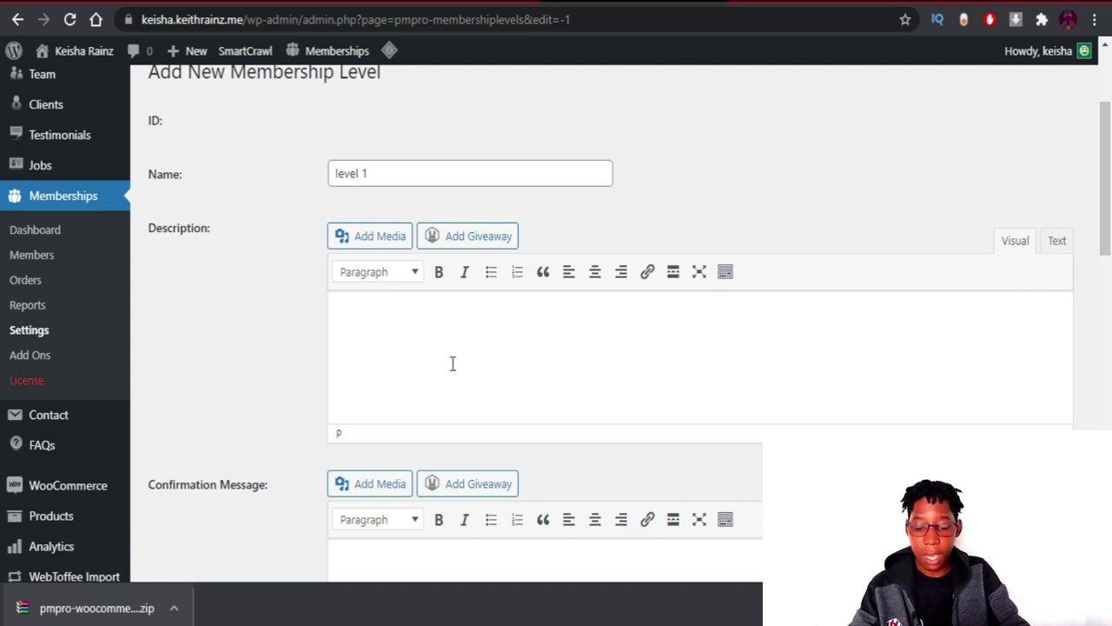
type("jo")
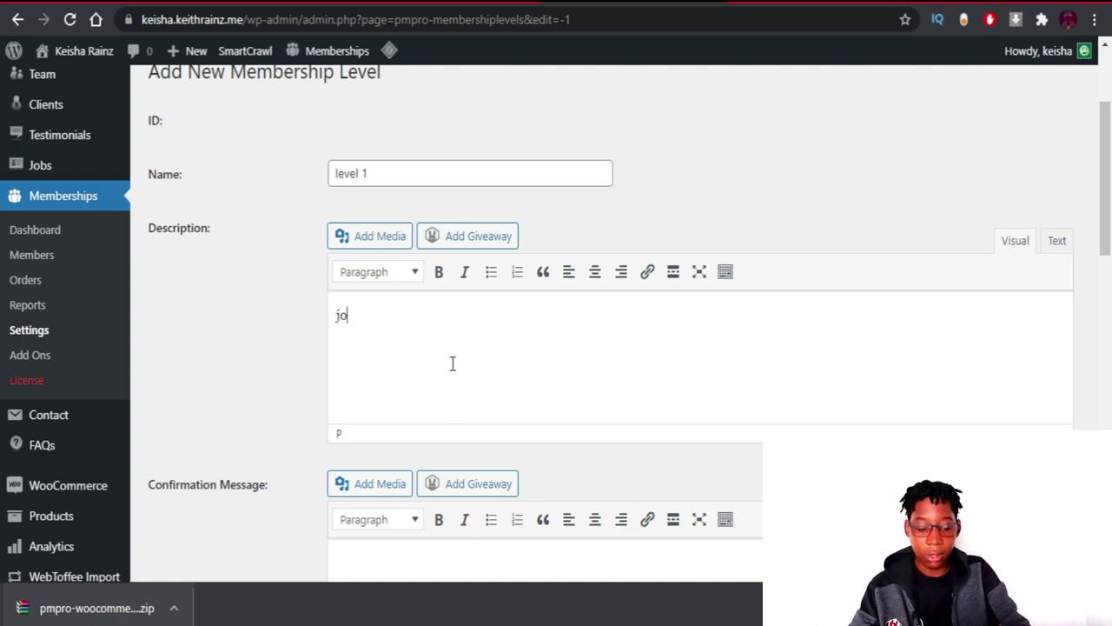
type("in my ")
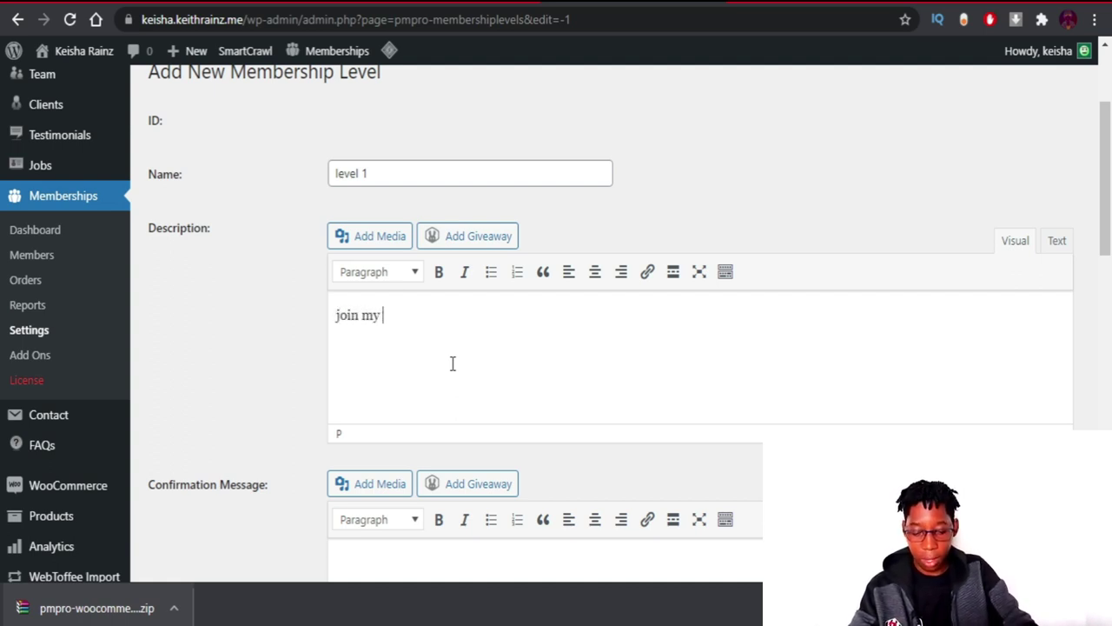
type("membe")
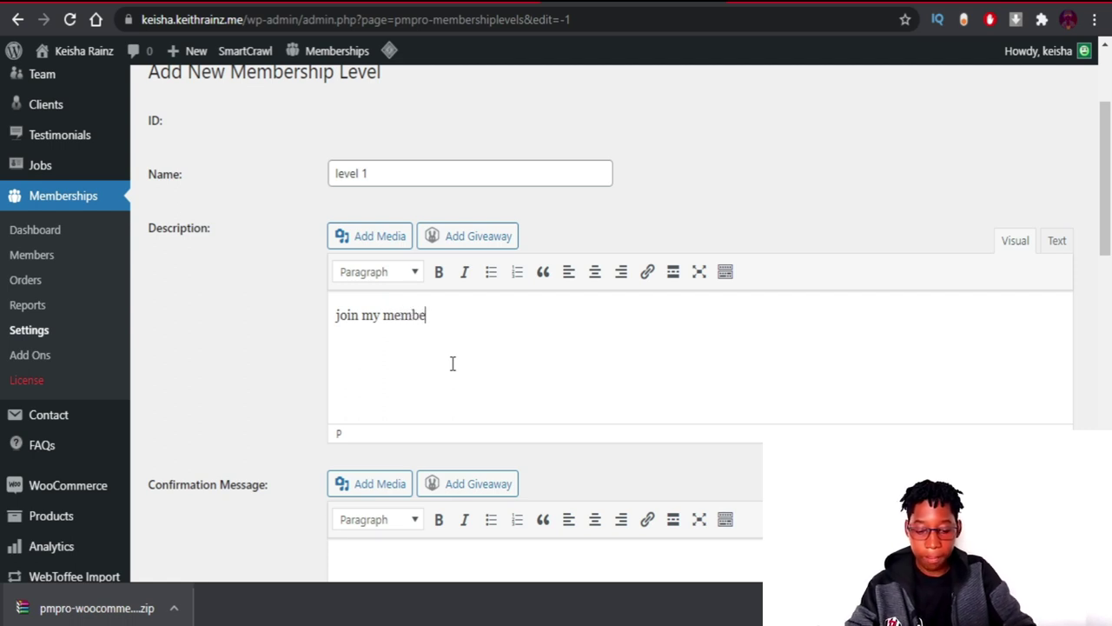
type("rship")
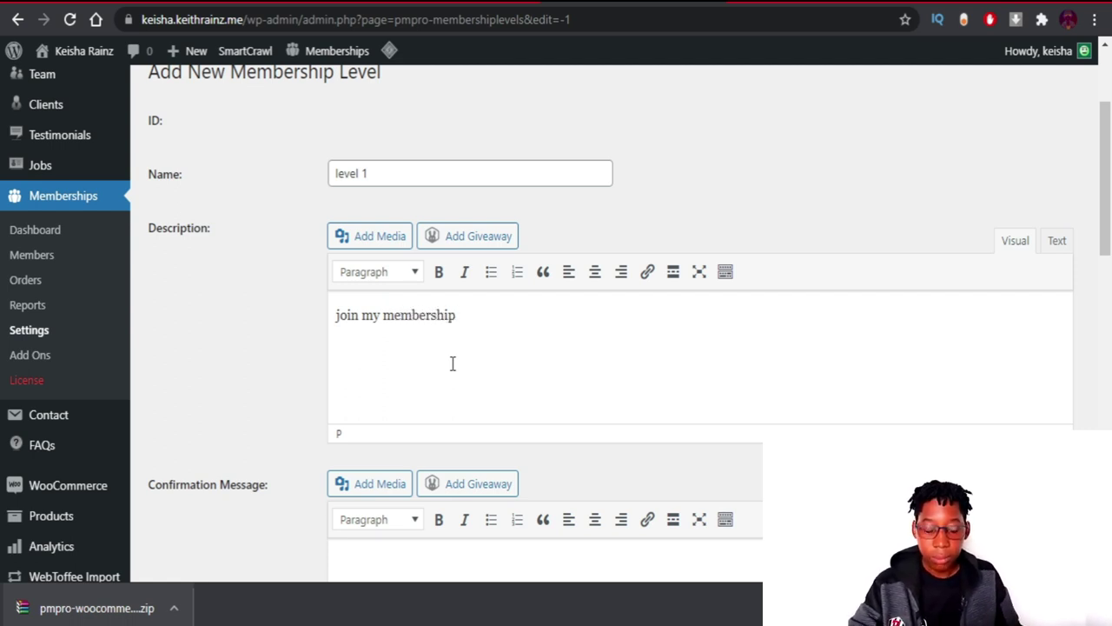
Enter "thanks, for joining" as the level's confirmation message
scroll(446, 373, "down", 2)
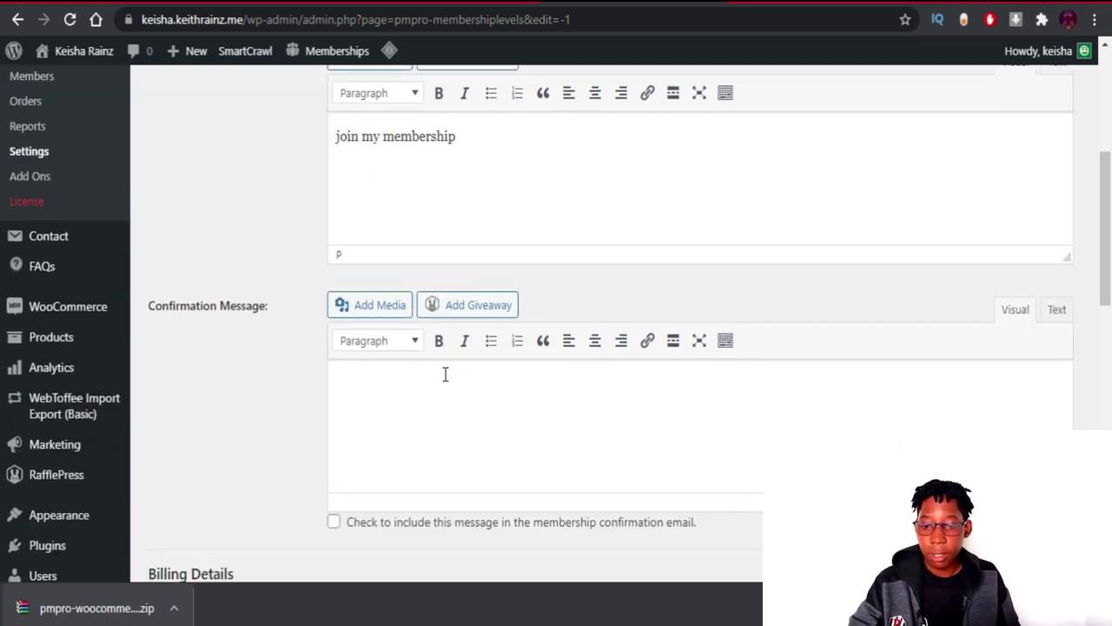
left_click(410, 405)
type("th")
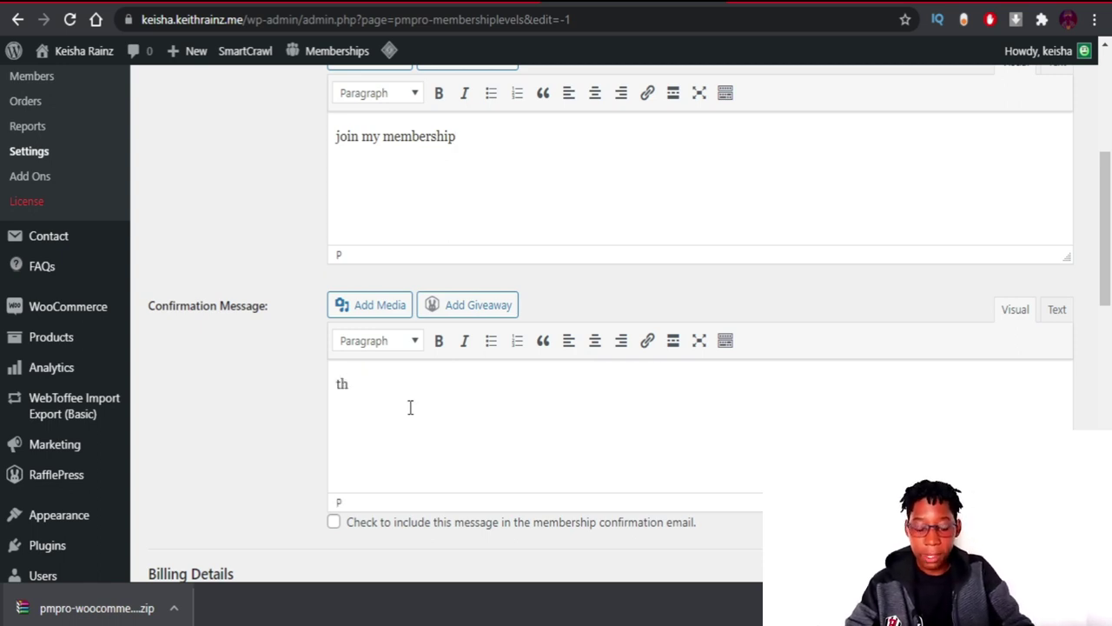
type("anks")
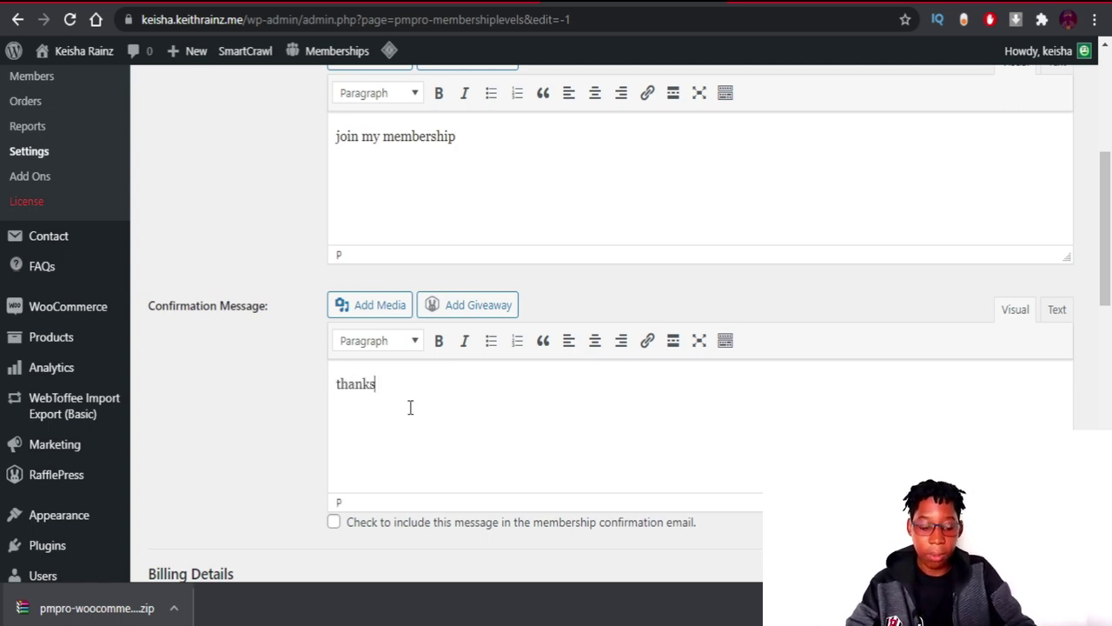
type(", for")
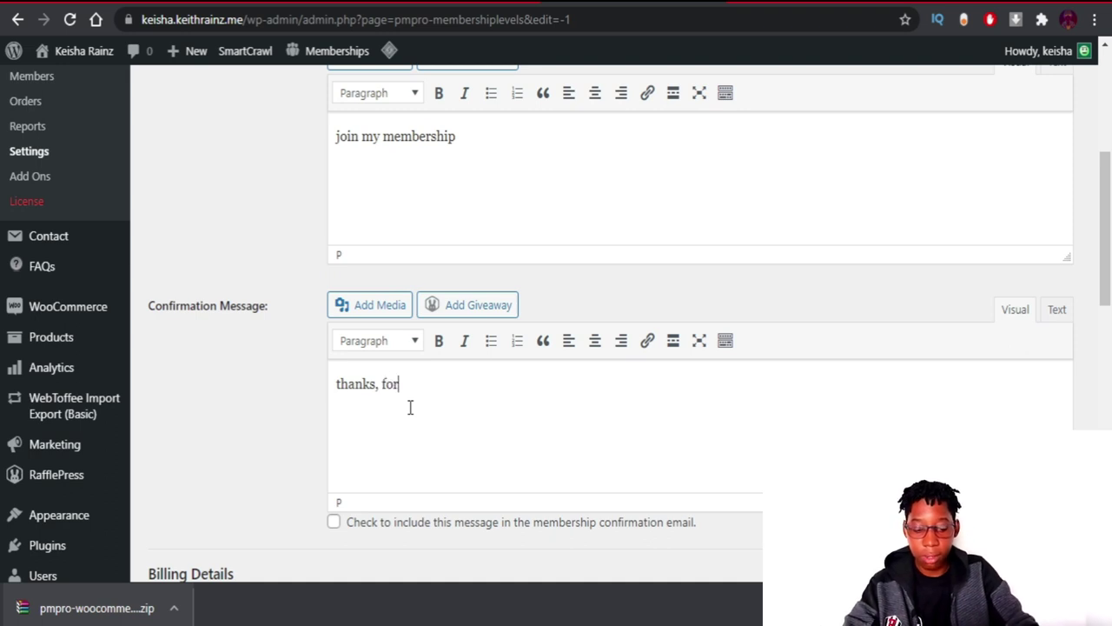
type(" jo")
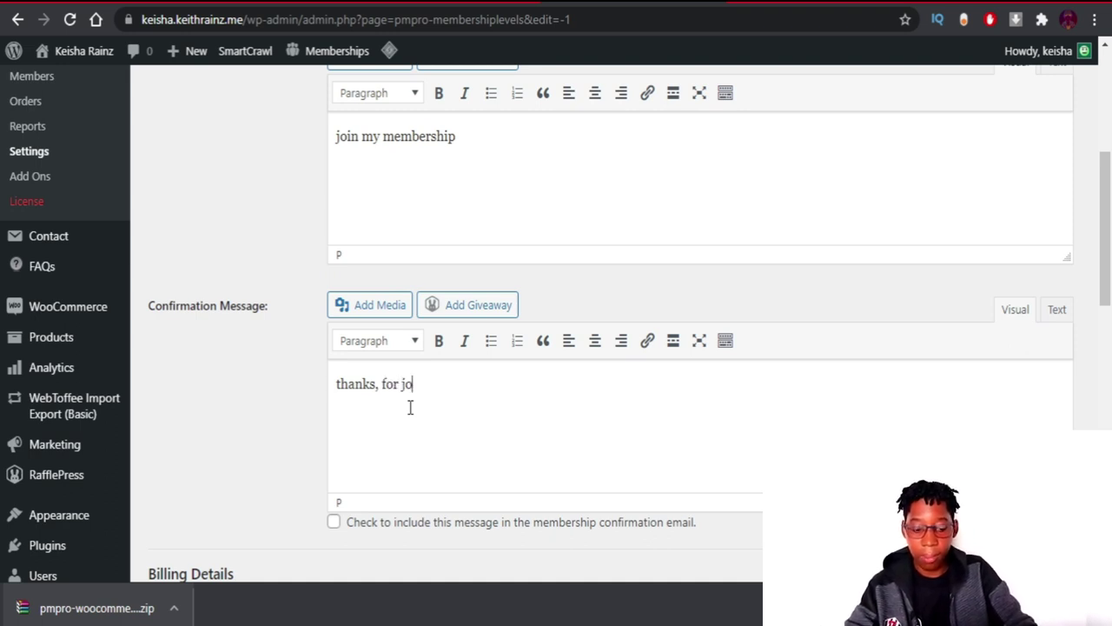
type("inning")
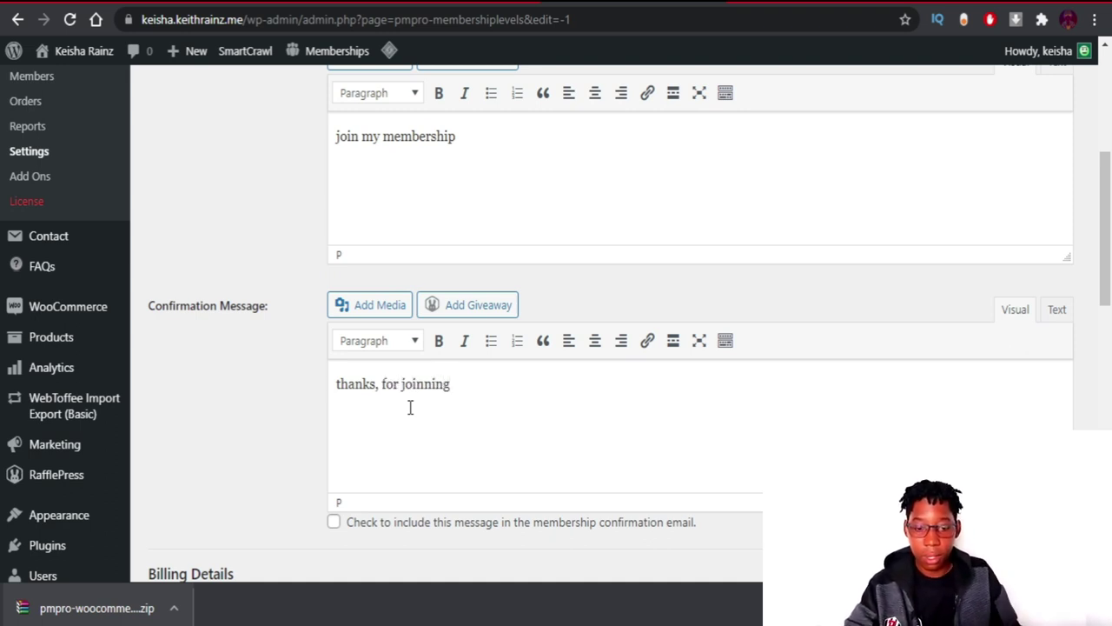
left_click(427, 389)
key("BackSpace")
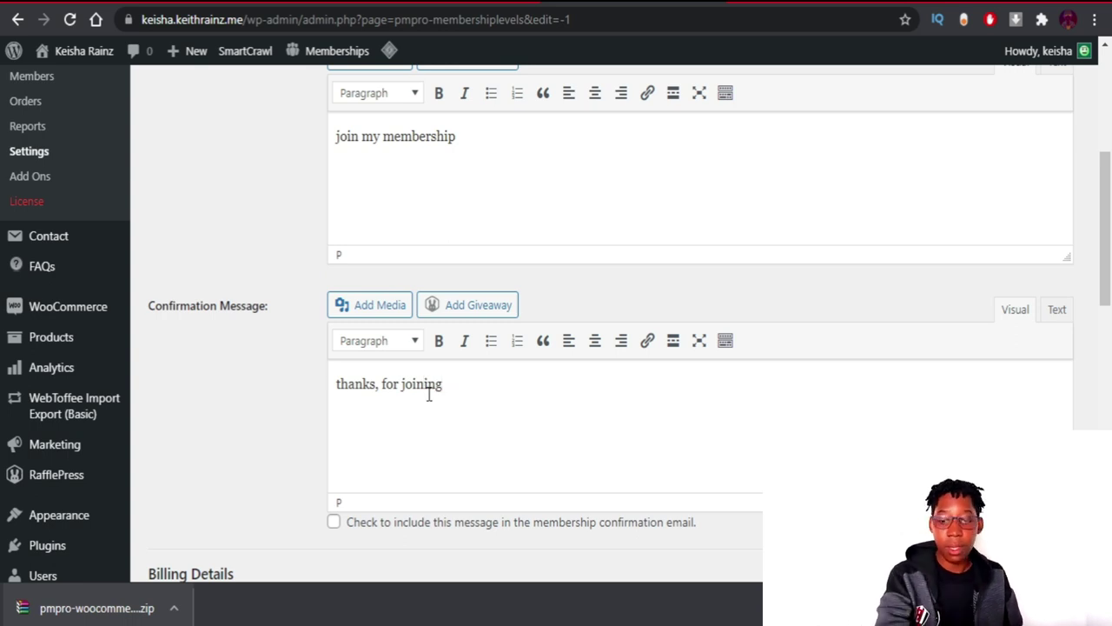
Set the level's initial payment to $5 in the billing details
scroll(429, 391, "down", 3)
left_click(404, 357)
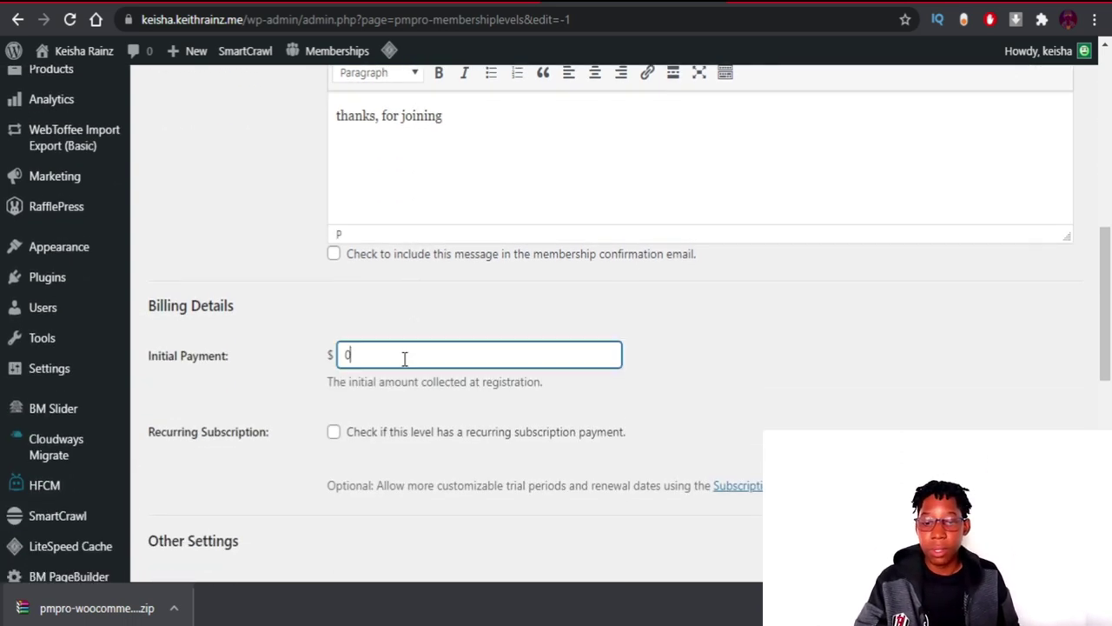
left_click(248, 353)
left_click(345, 354)
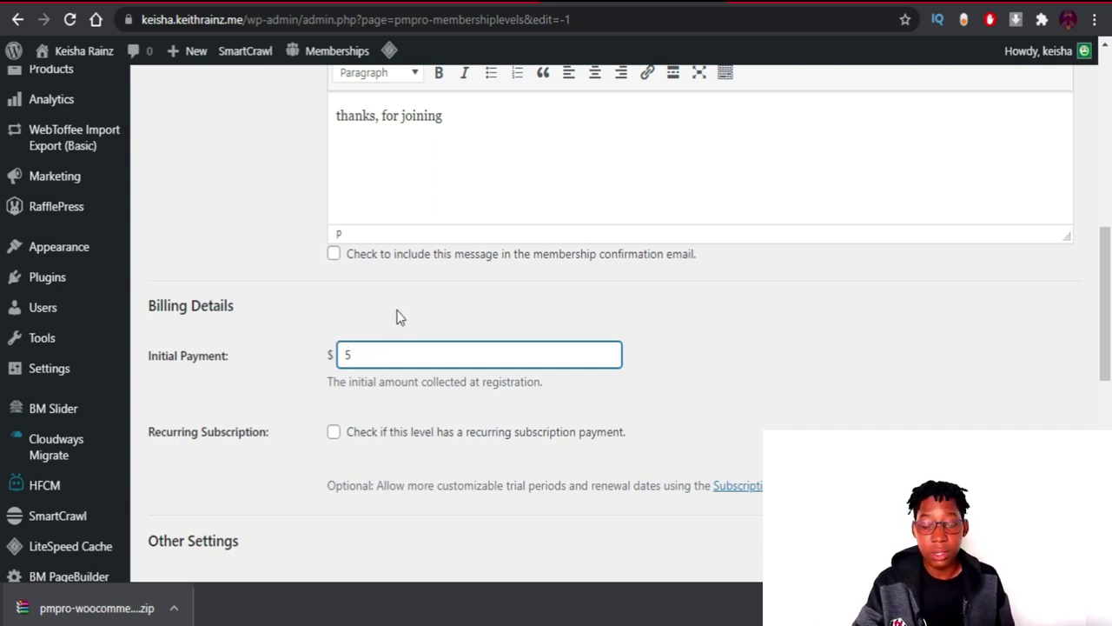
Enable a recurring subscription for the level and choose Month(s) as its billing period
scroll(485, 327, "down", 2)
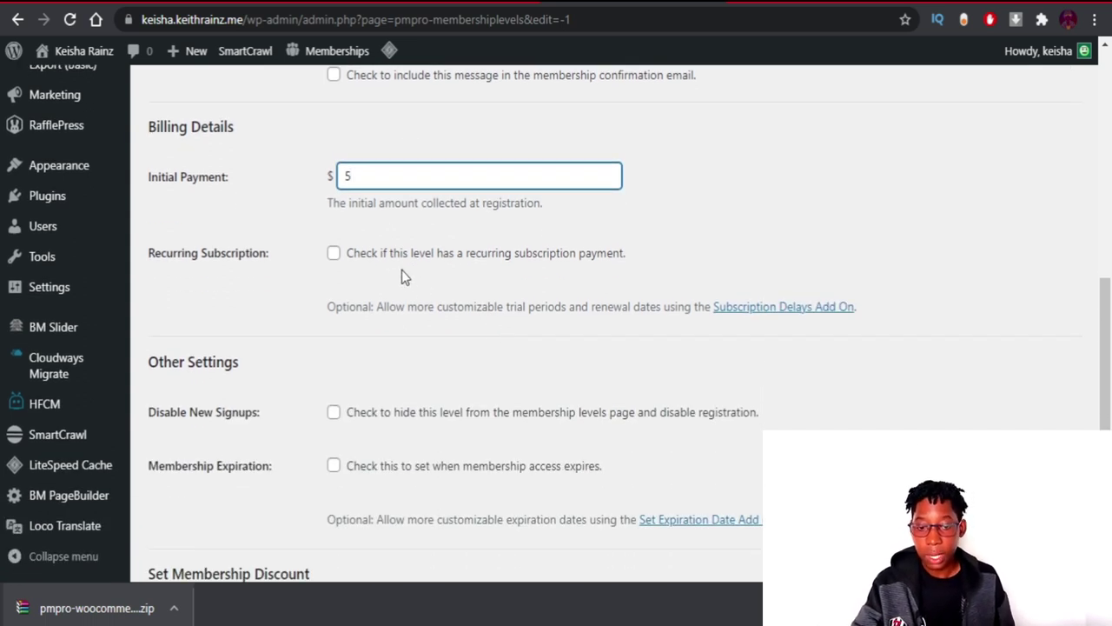
left_click(334, 254)
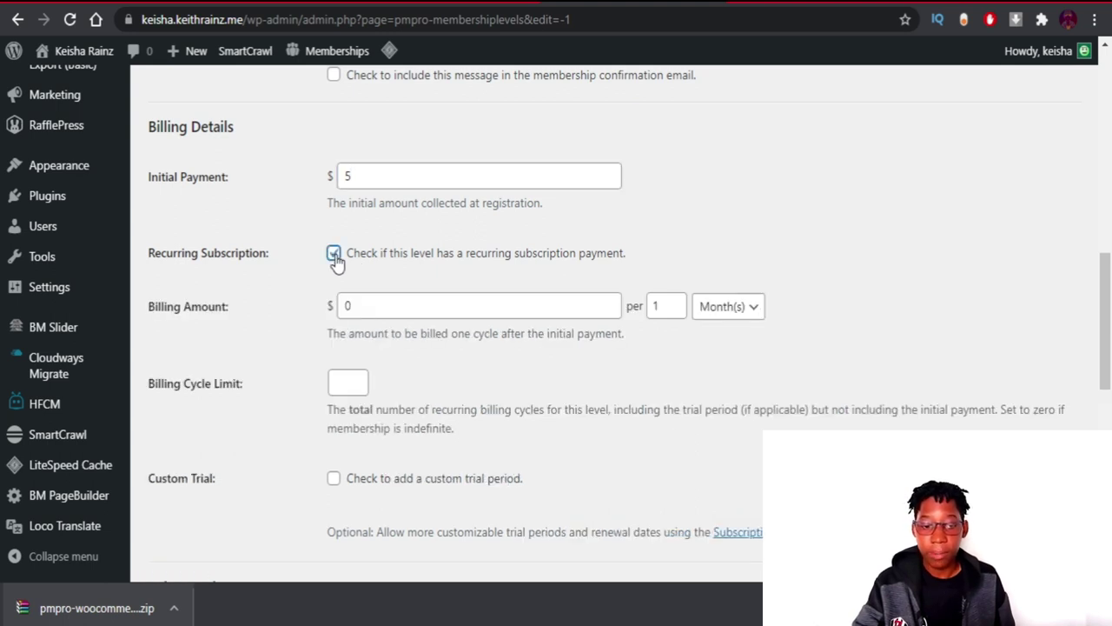
left_click(709, 313)
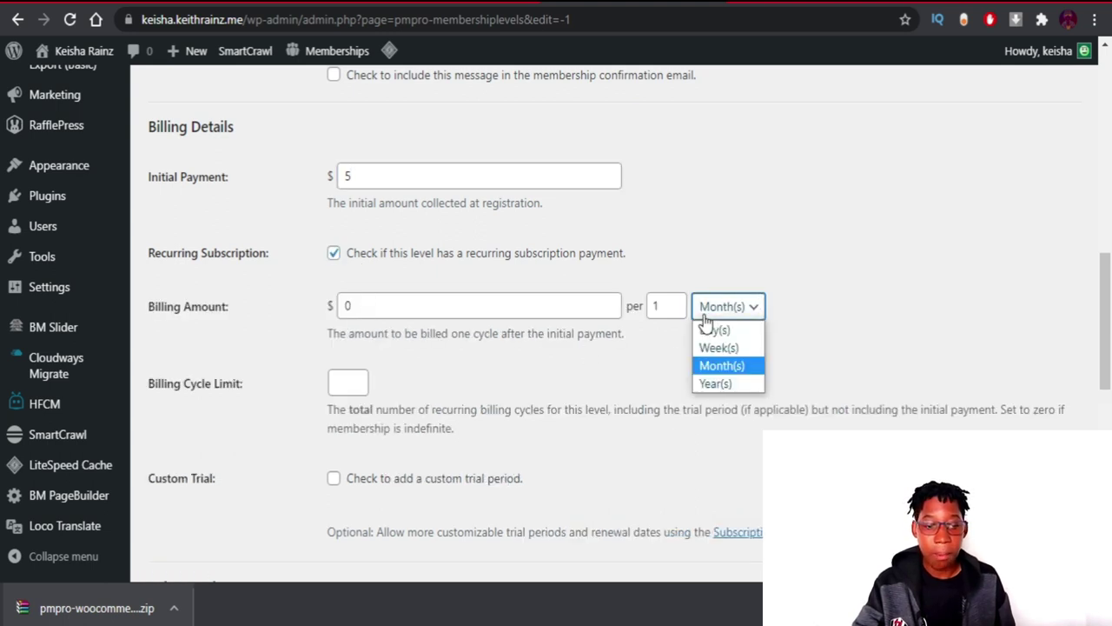
left_click(708, 366)
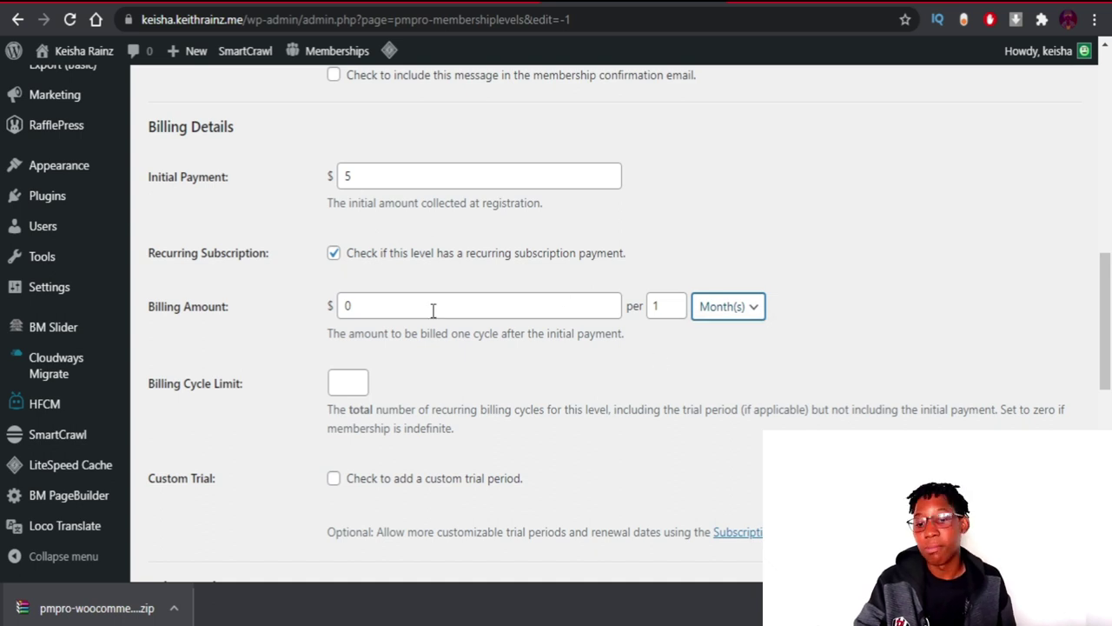
Enable a custom trial period for the level and clear its trial billing amount
scroll(397, 404, "down", 1)
scroll(377, 352, "down", 1)
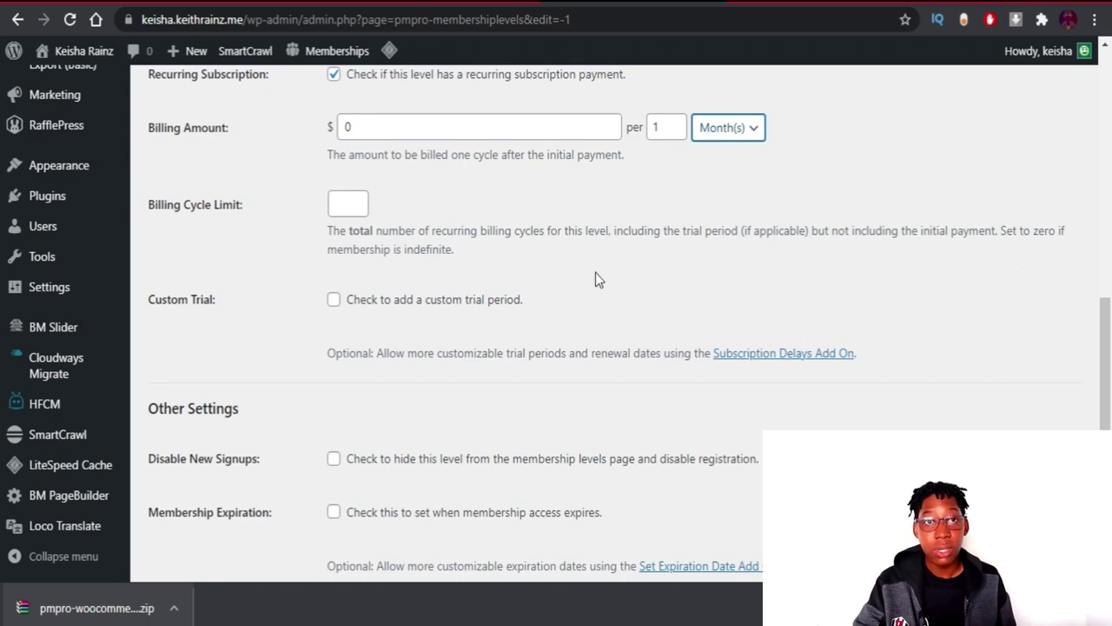
left_click(428, 304)
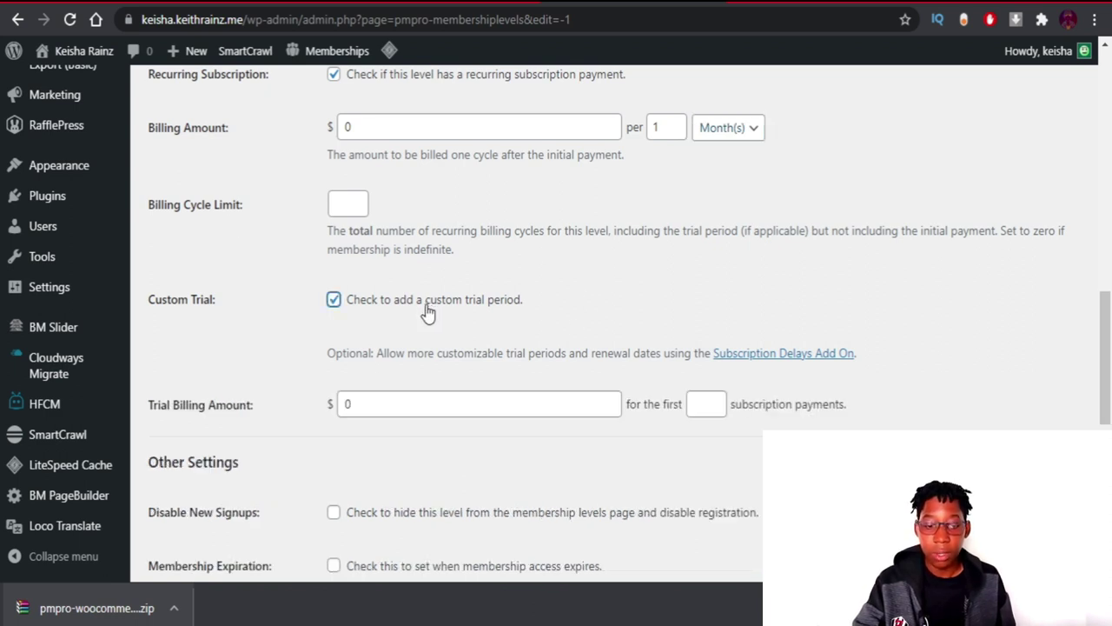
left_click(360, 396)
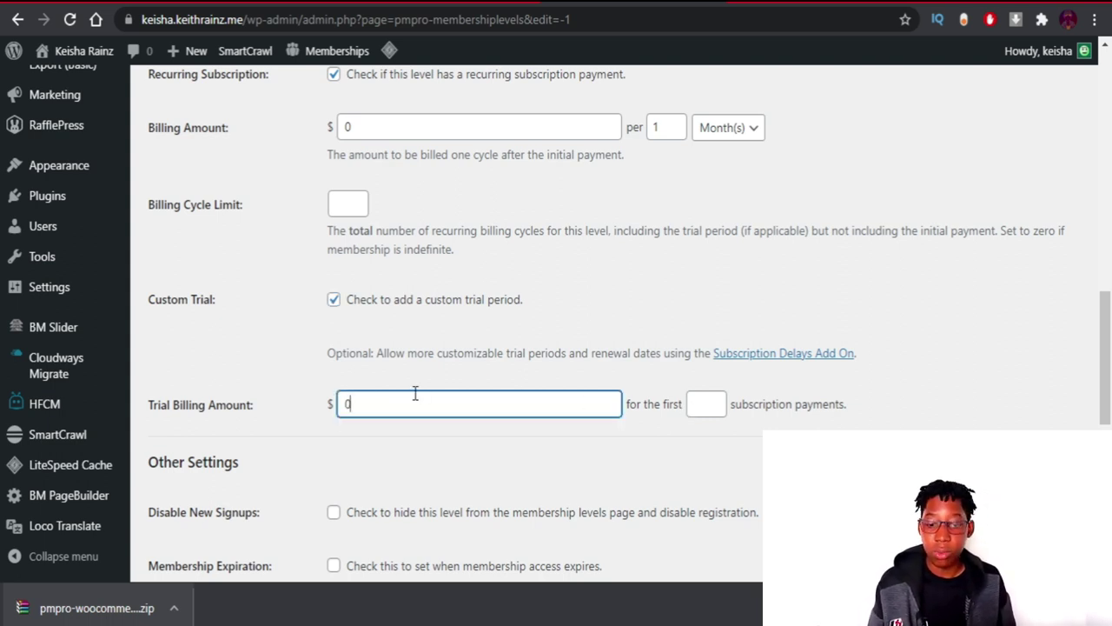
left_click_drag(415, 394, 346, 396)
key("BackSpace")
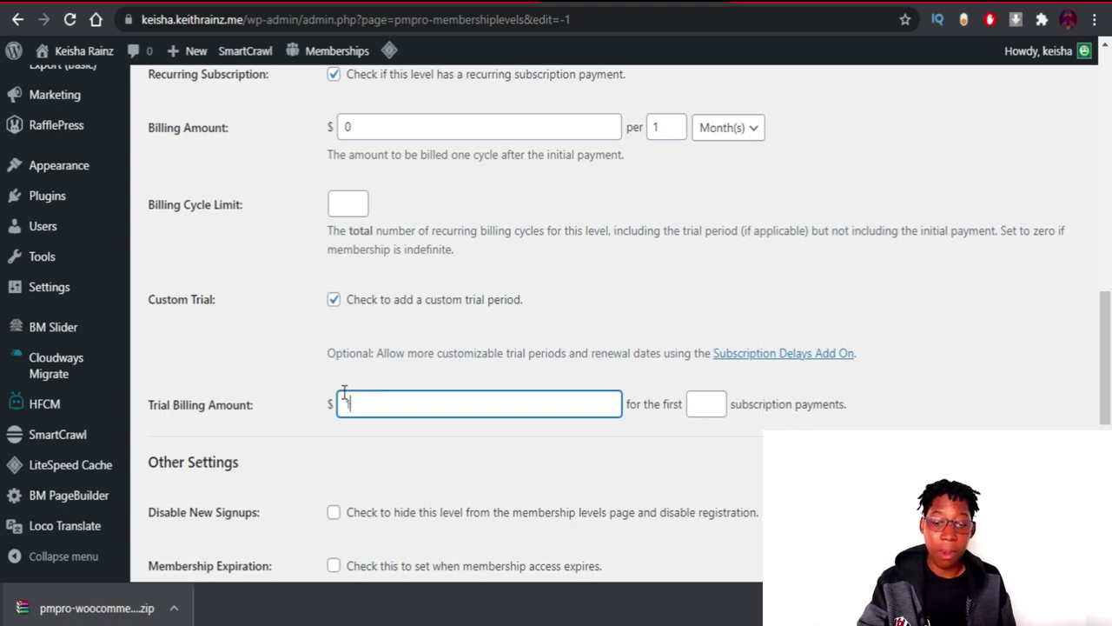
left_click_drag(347, 396, 326, 405)
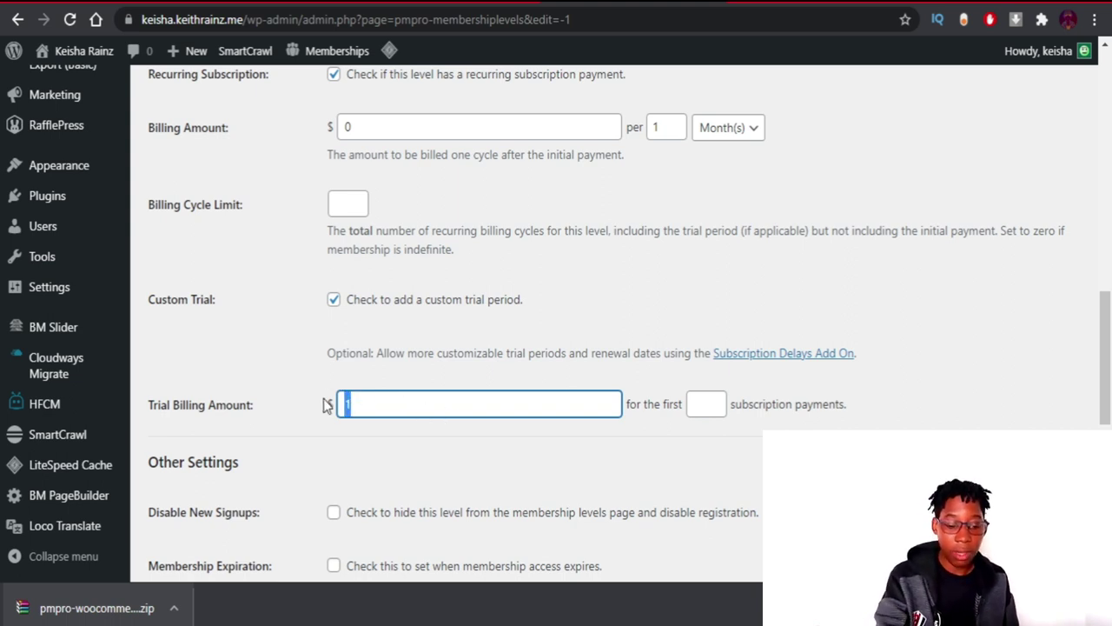
key("BackSpace")
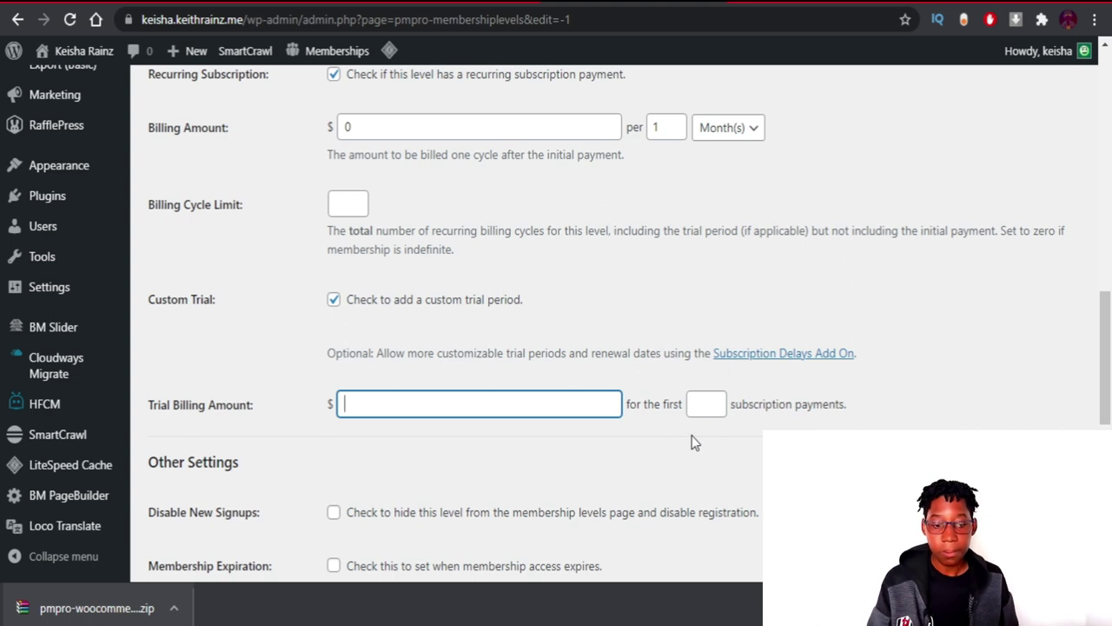
left_click(691, 435)
Set the level's membership discount to 0 percent
scroll(399, 304, "down", 3)
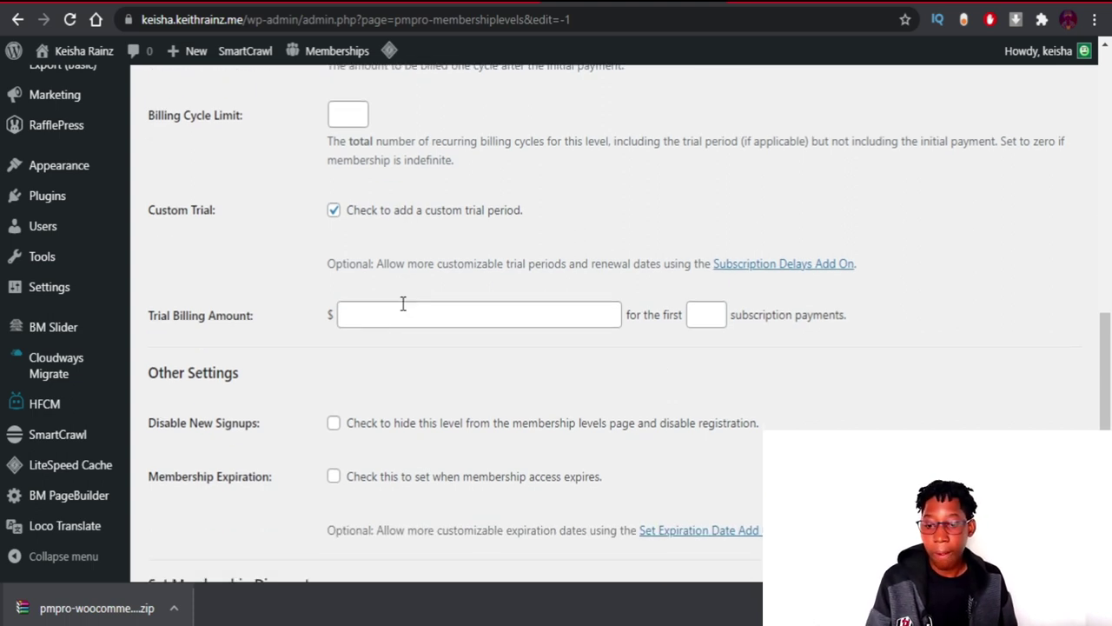
scroll(393, 315, "down", 1)
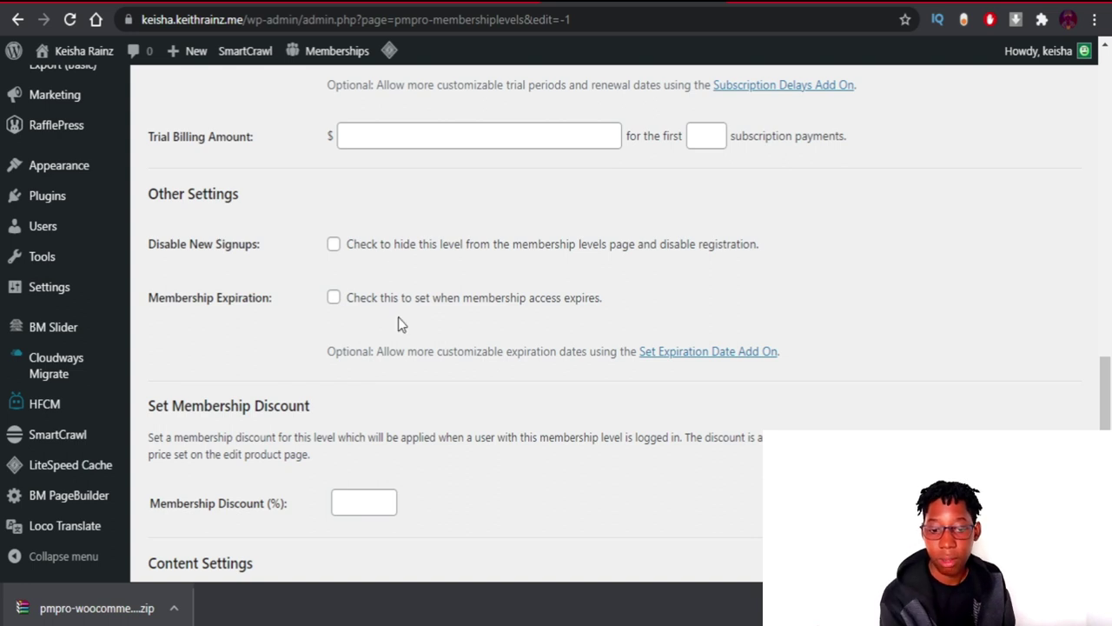
scroll(396, 325, "down", 2)
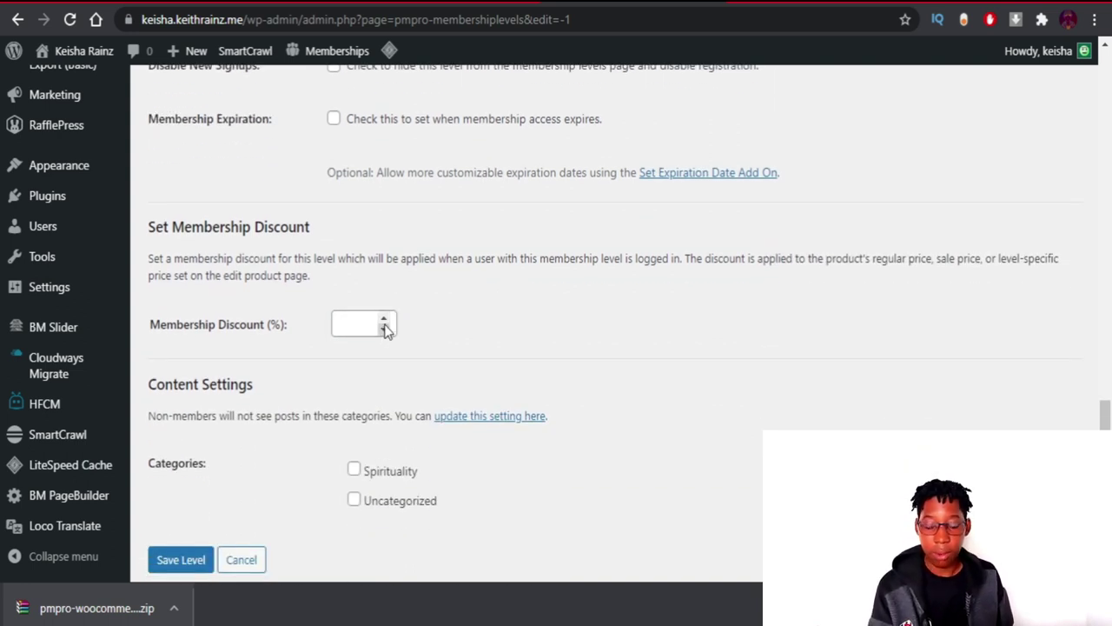
left_click(385, 320)
left_click(384, 320)
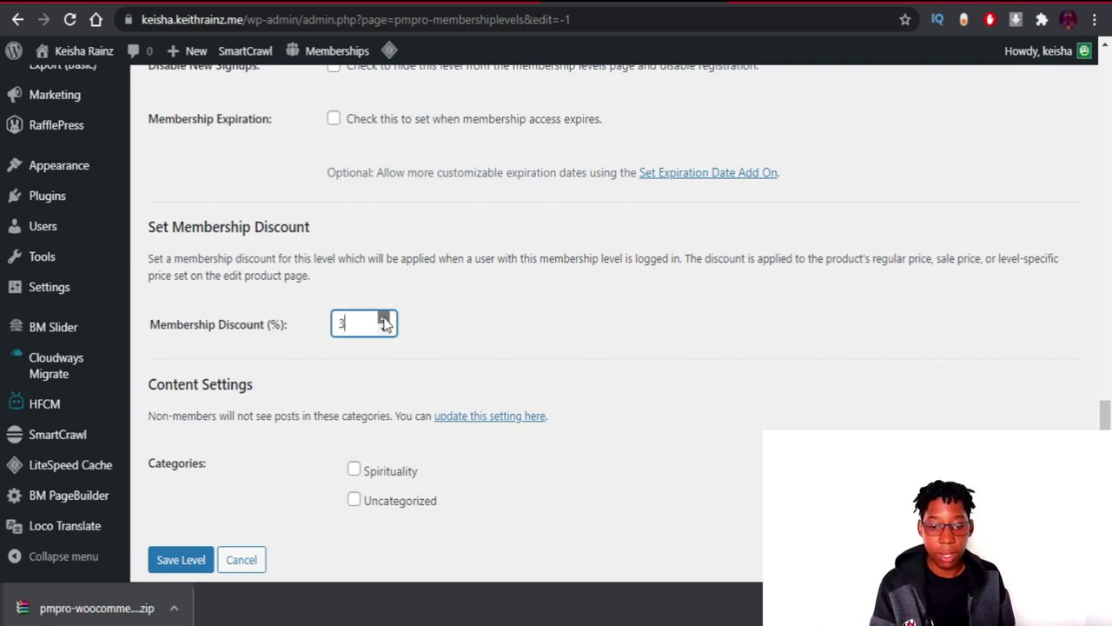
left_click(384, 330)
left_click(383, 330)
left_click(383, 330)
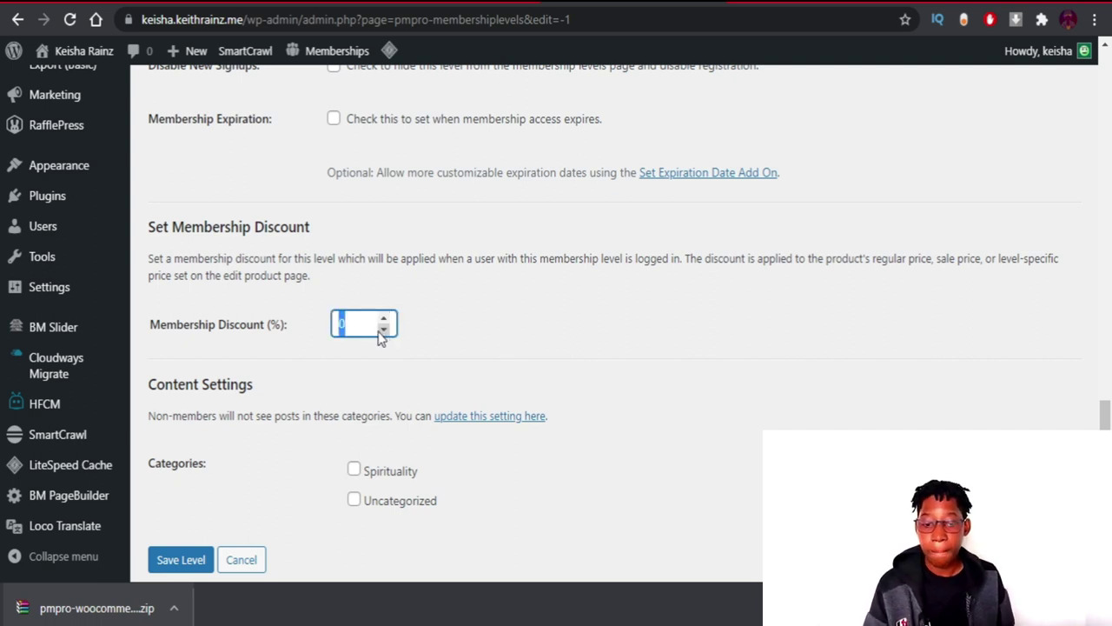
Restrict the Uncategorized post category to members of this level and save the membership level
scroll(213, 400, "down", 2)
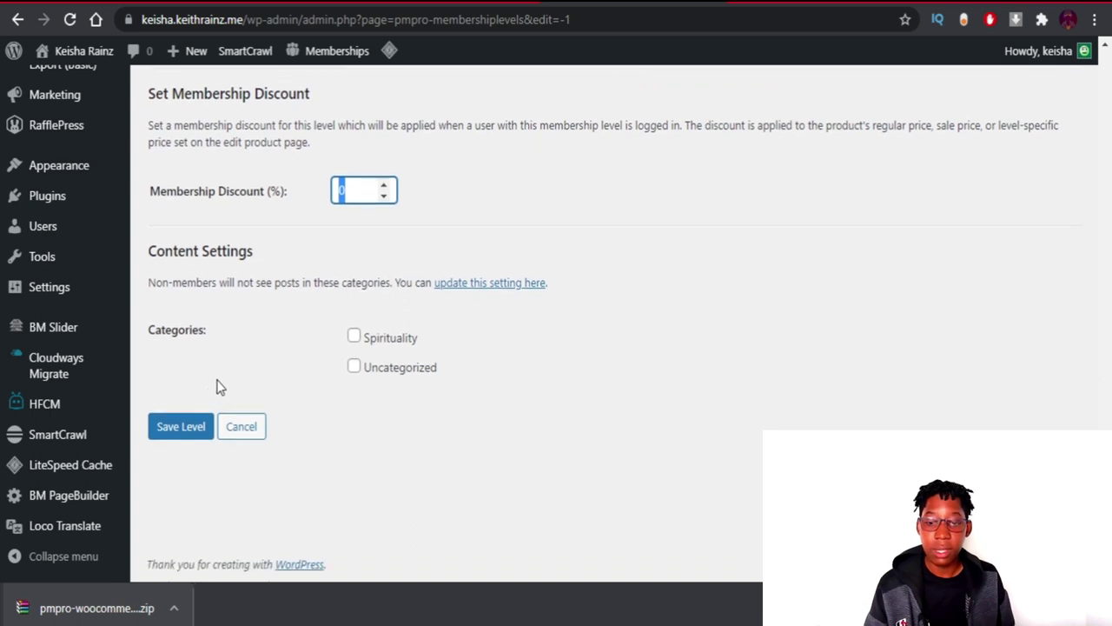
scroll(252, 376, "up", 1)
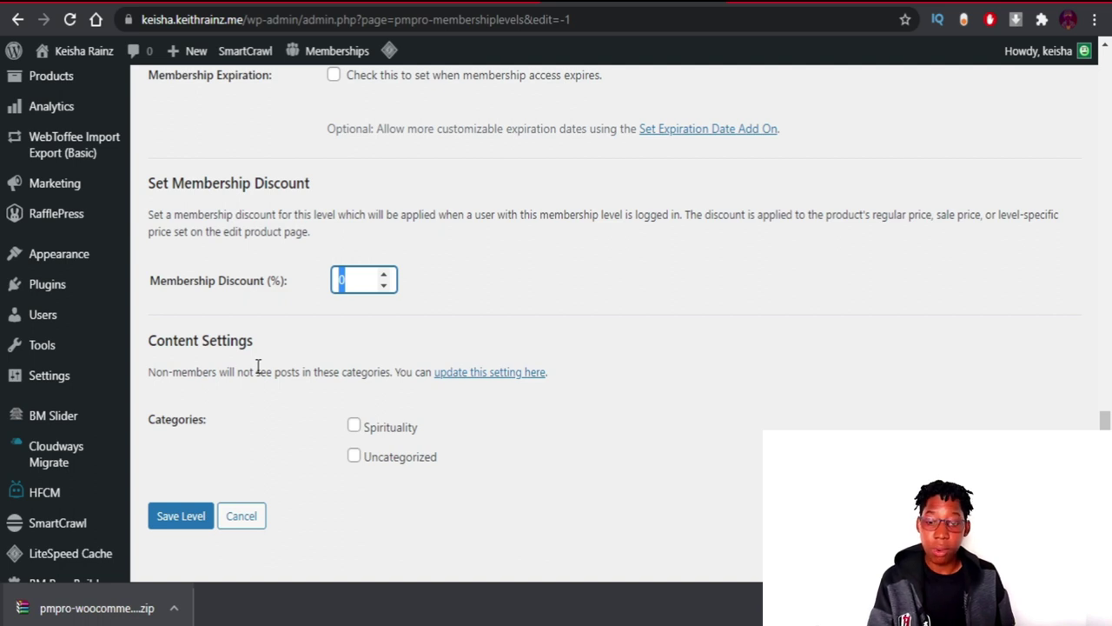
left_click(354, 456)
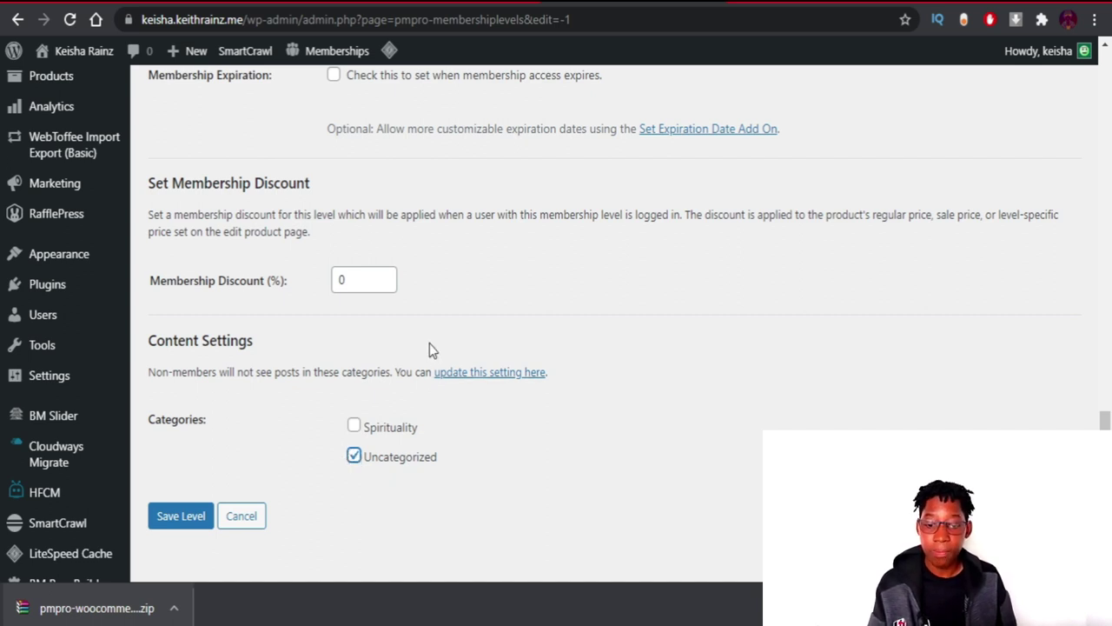
left_click(441, 463)
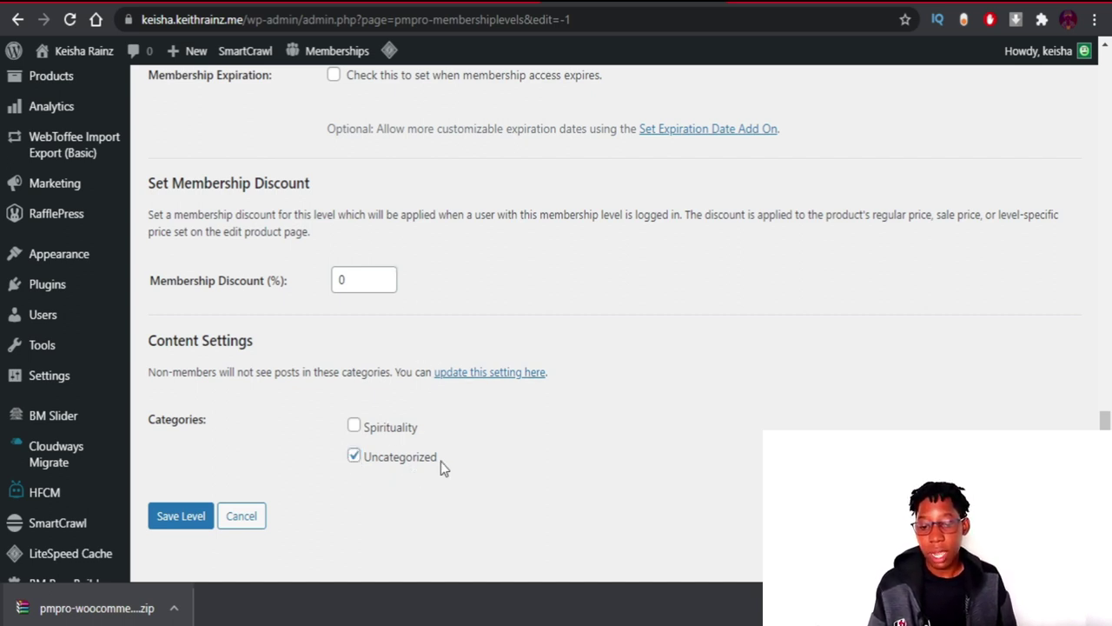
left_click_drag(441, 462, 346, 458)
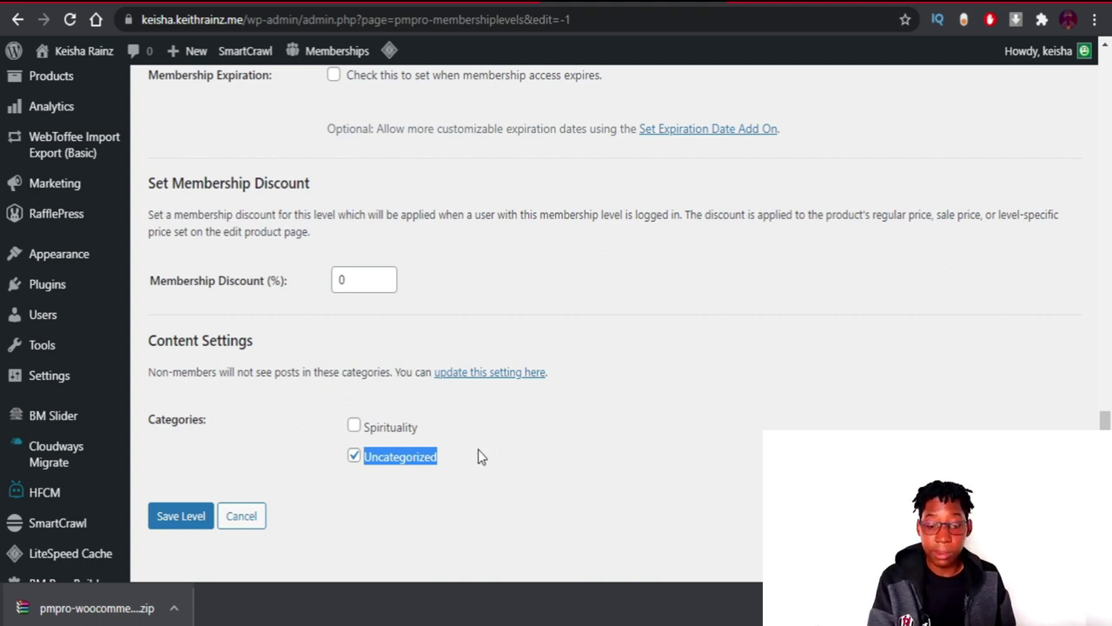
left_click(189, 518)
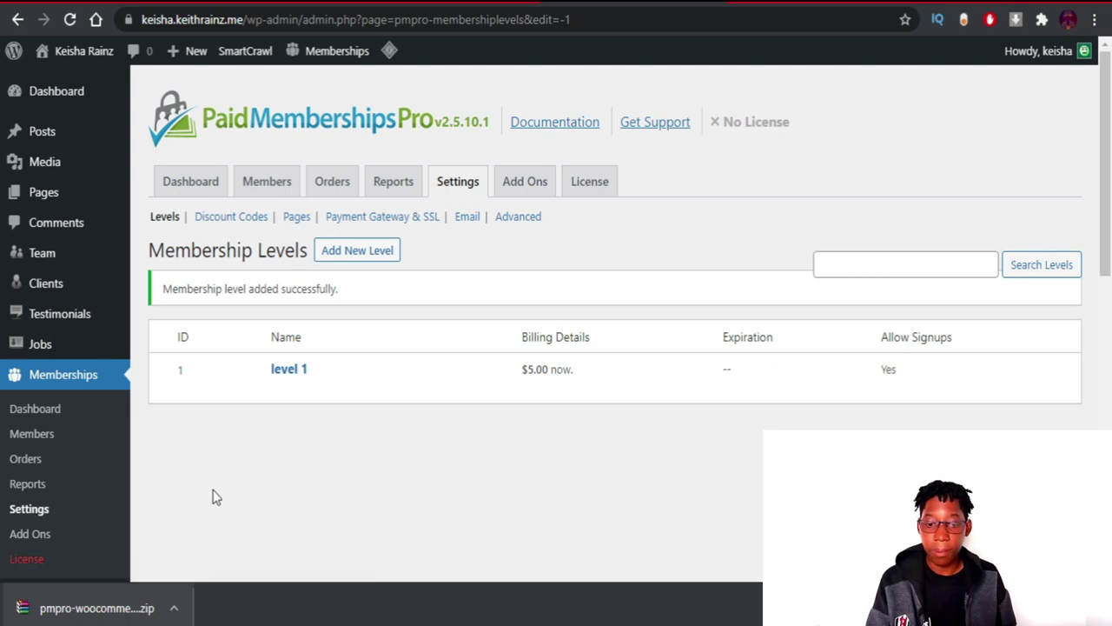
Open the membership page settings and have the required frontend pages generated automatically
mouse_move(385, 388)
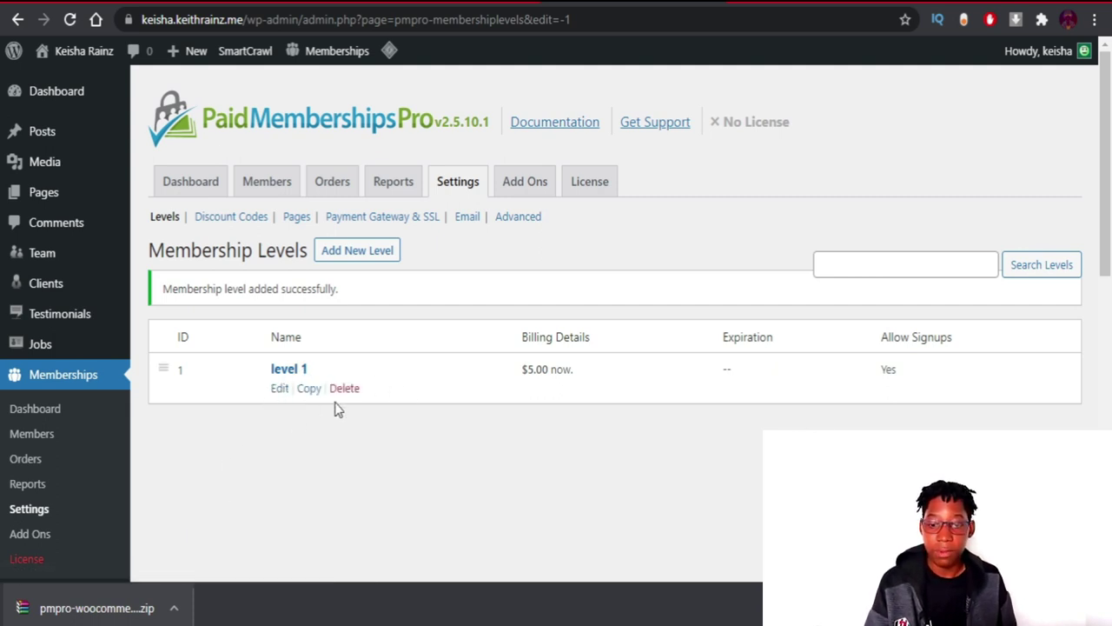
left_click(296, 218)
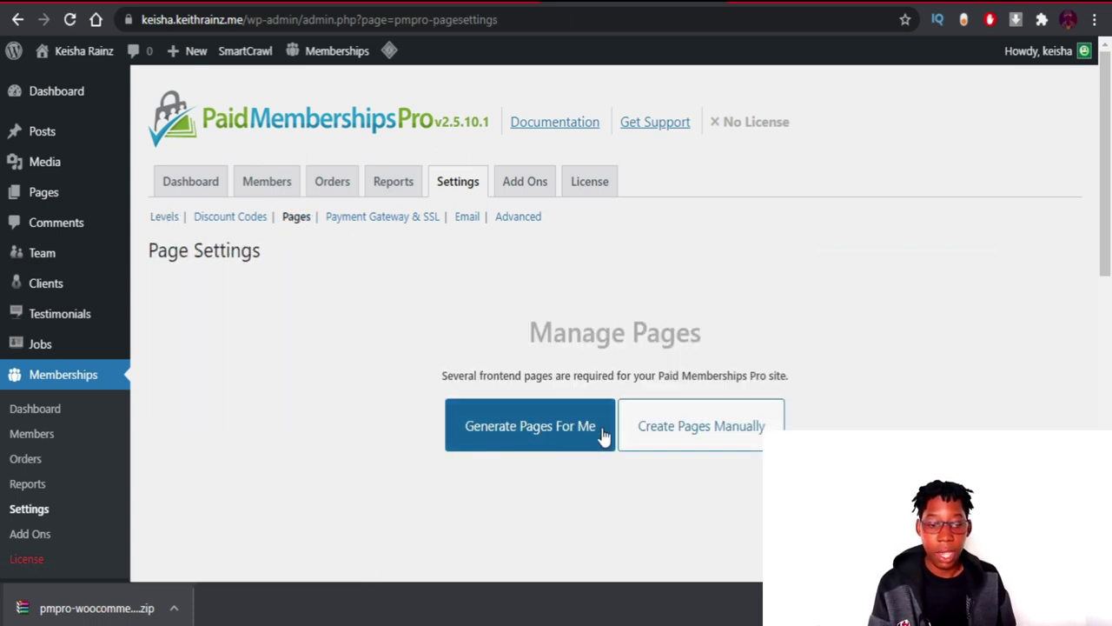
left_click(529, 447)
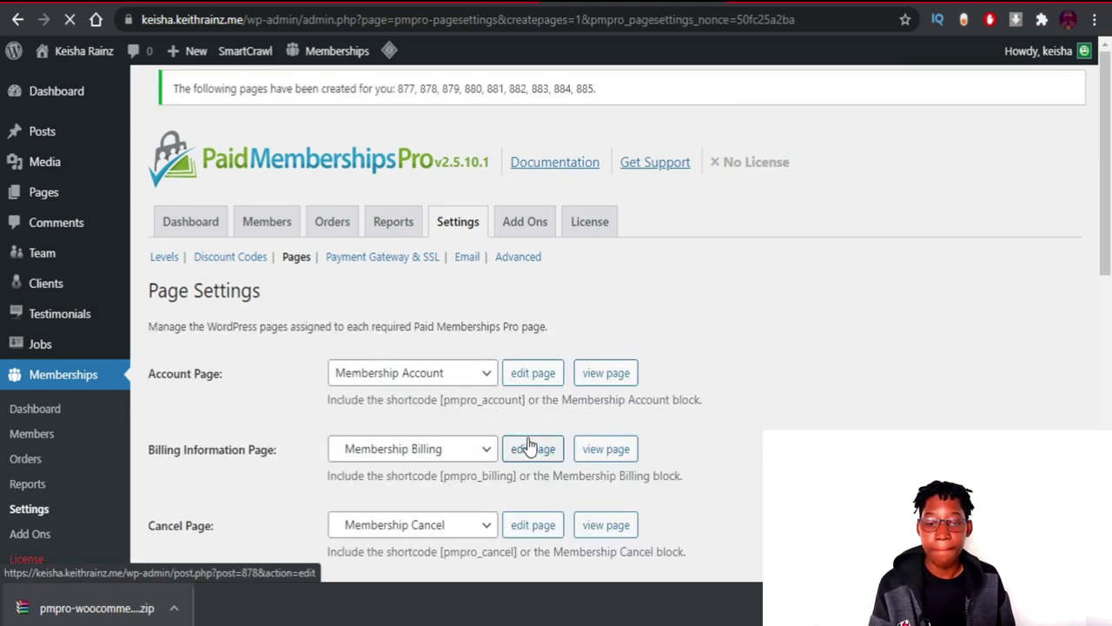
View the generated Membership Account page, examine its memberships and account sections, and return to the page settings
scroll(422, 316, "down", 2)
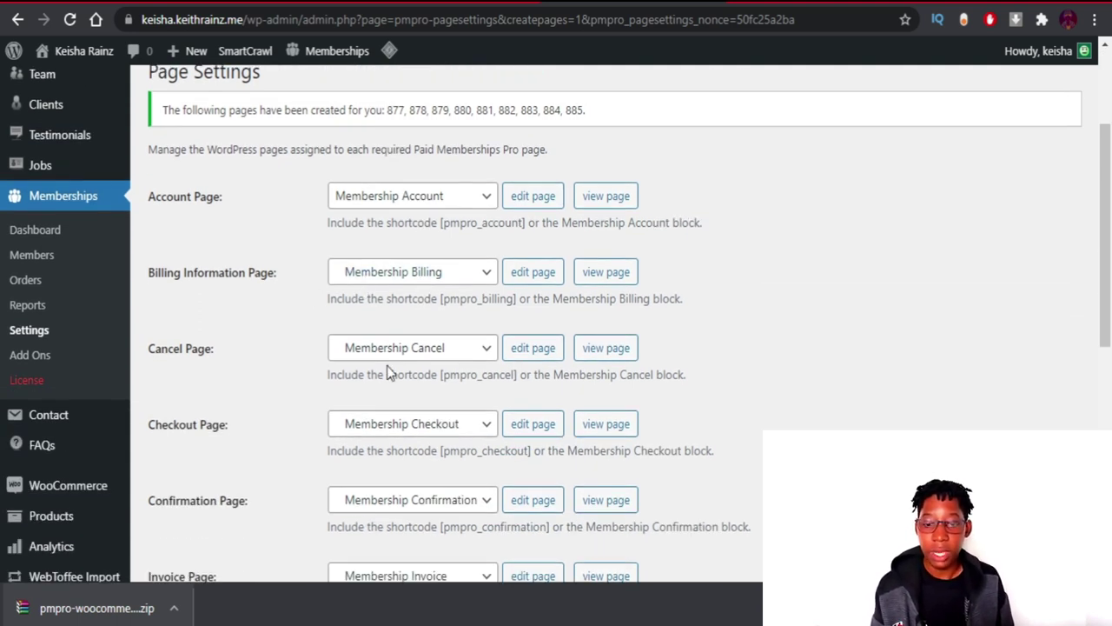
left_click(600, 209)
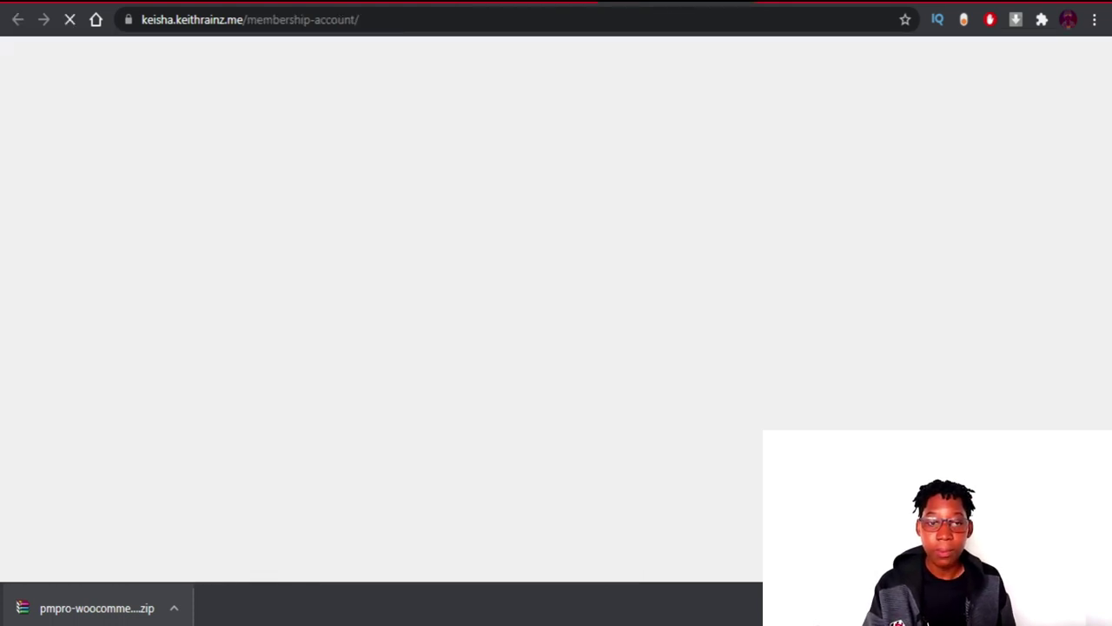
scroll(455, 155, "down", 3)
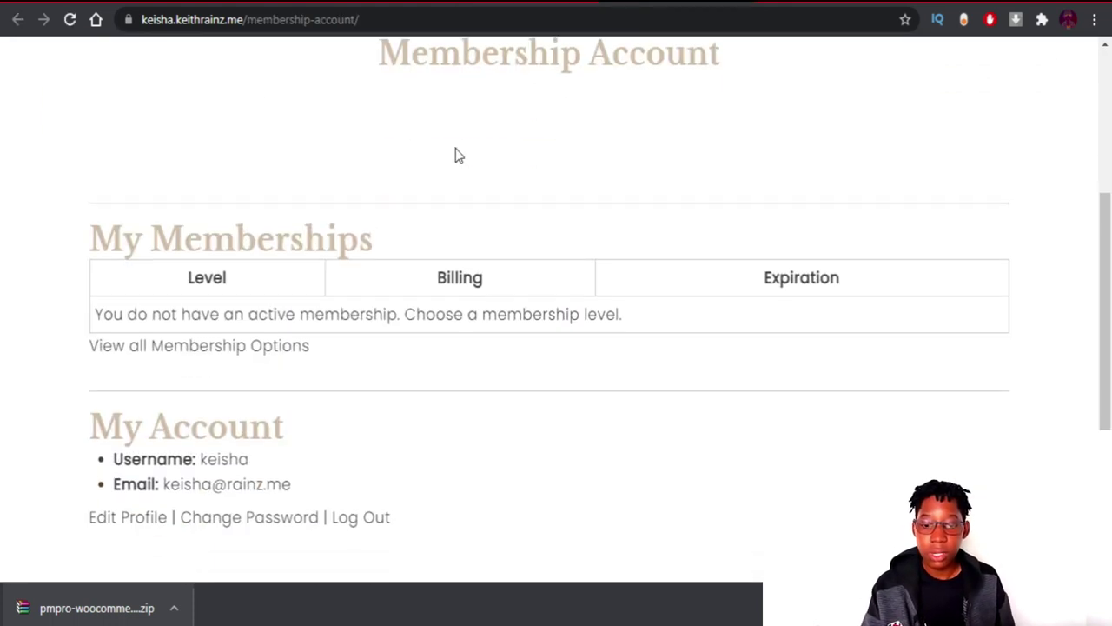
left_click_drag(146, 227, 310, 277)
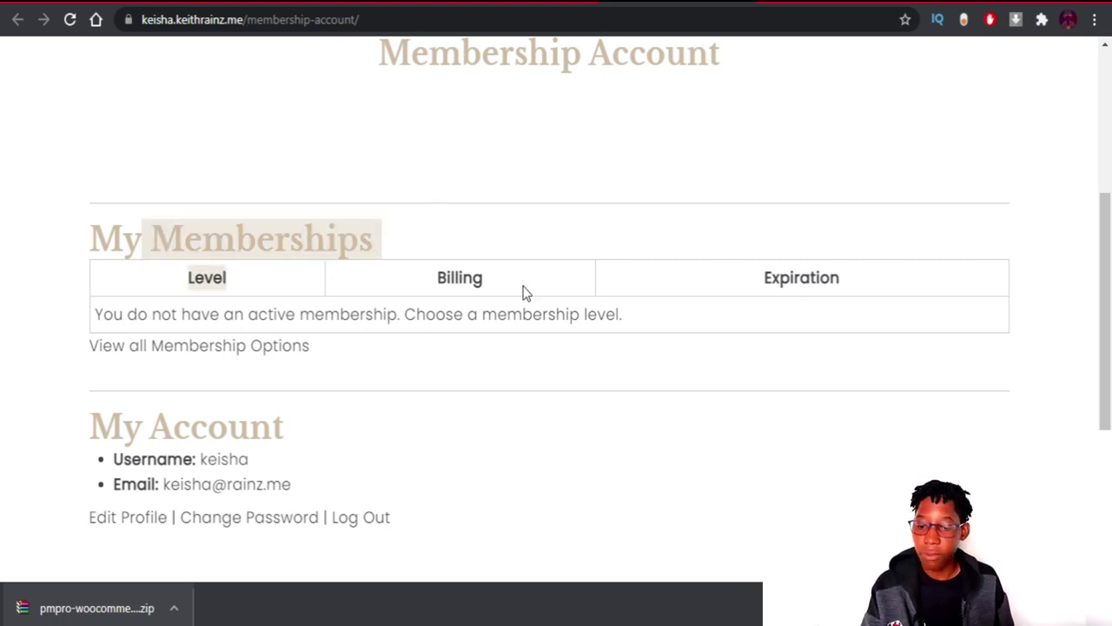
scroll(310, 316, "down", 1)
scroll(310, 316, "down", 1)
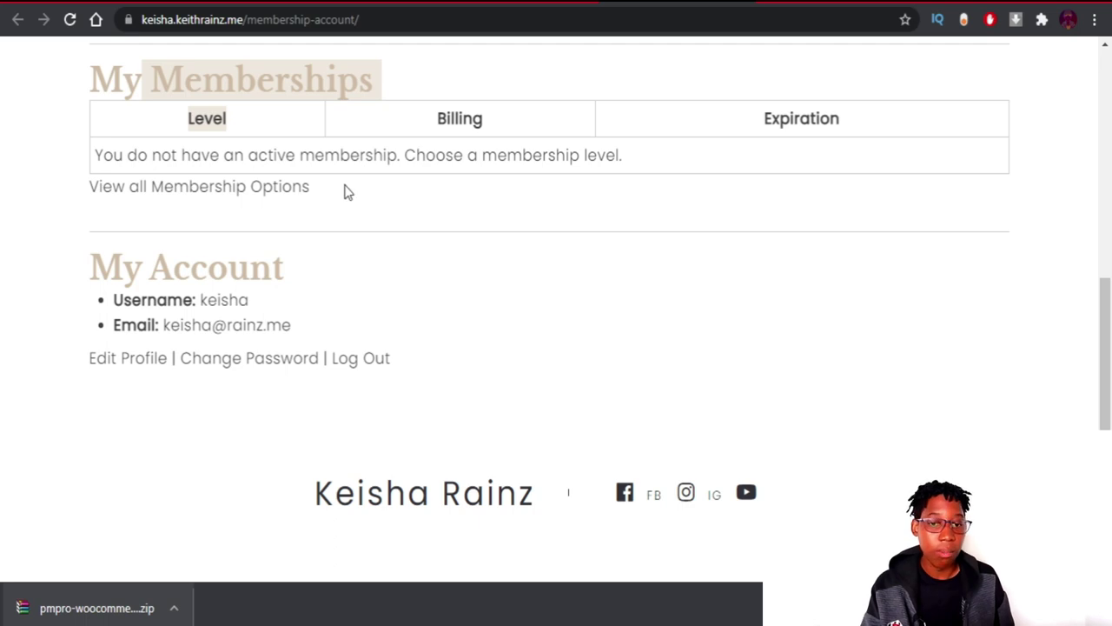
scroll(391, 291, "up", 5)
key("ctrl+w")
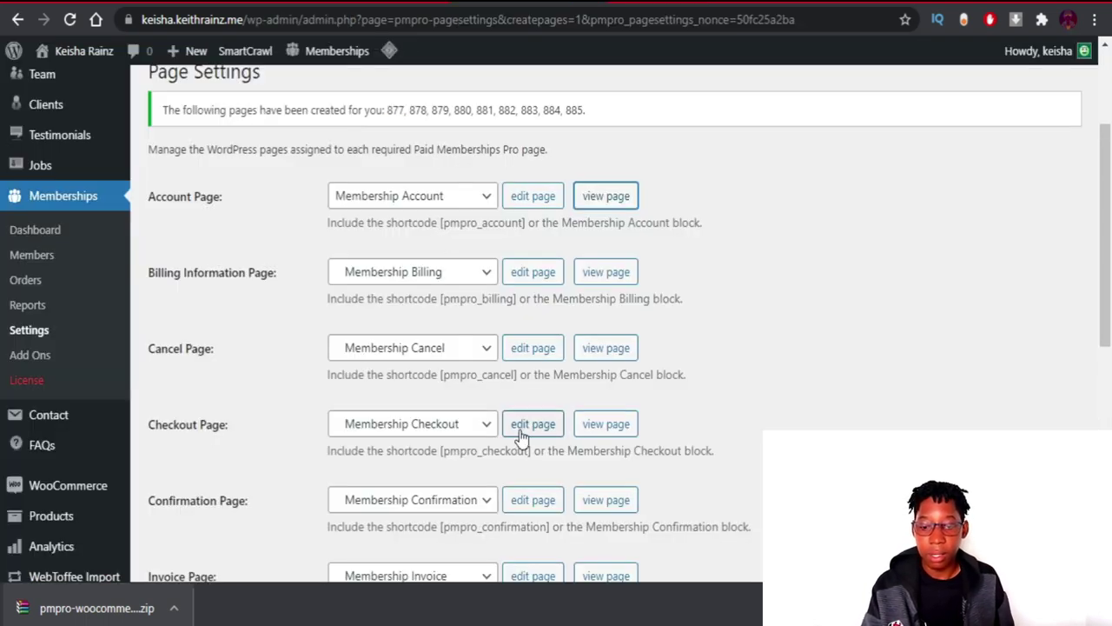
View the generated Membership Levels page, check how the level is offered to visitors, and return to the page settings
scroll(515, 424, "down", 2)
scroll(522, 417, "down", 1)
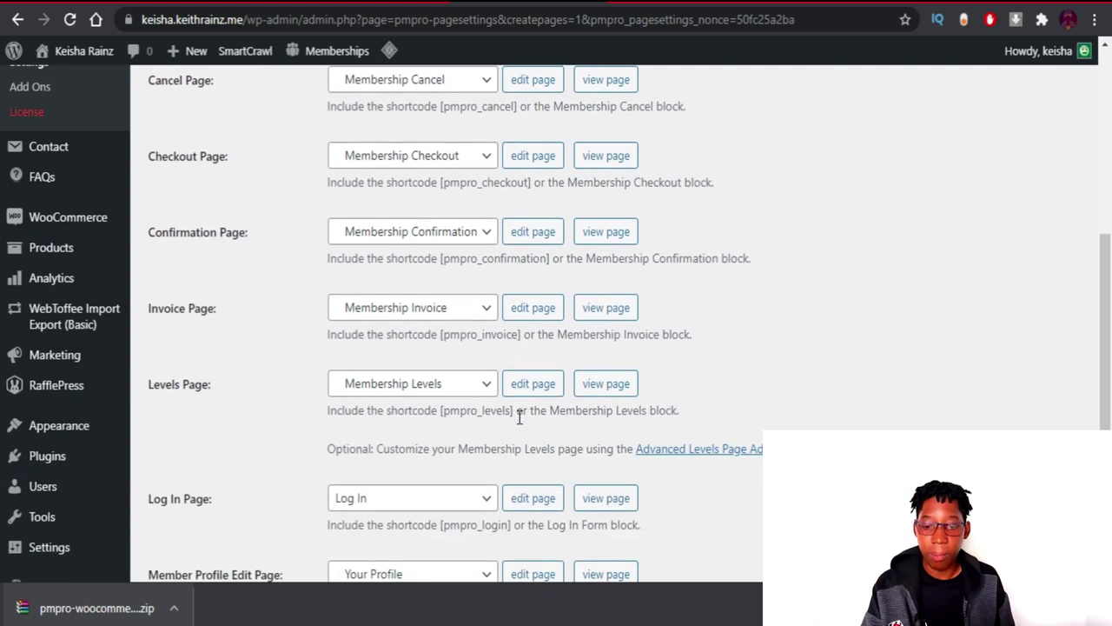
left_click(591, 385)
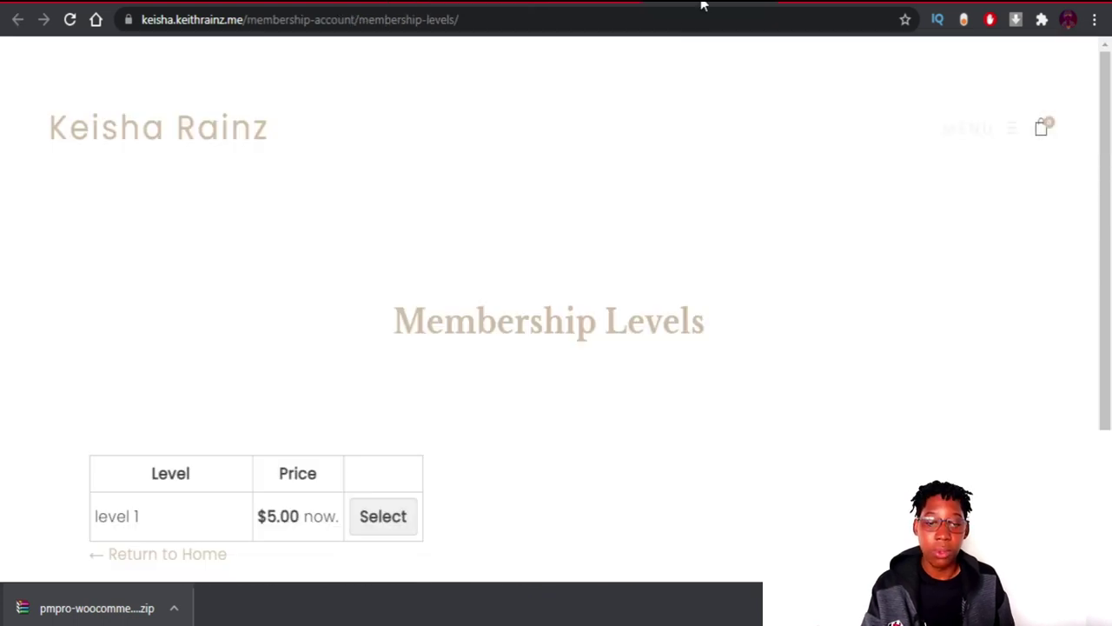
scroll(529, 201, "down", 2)
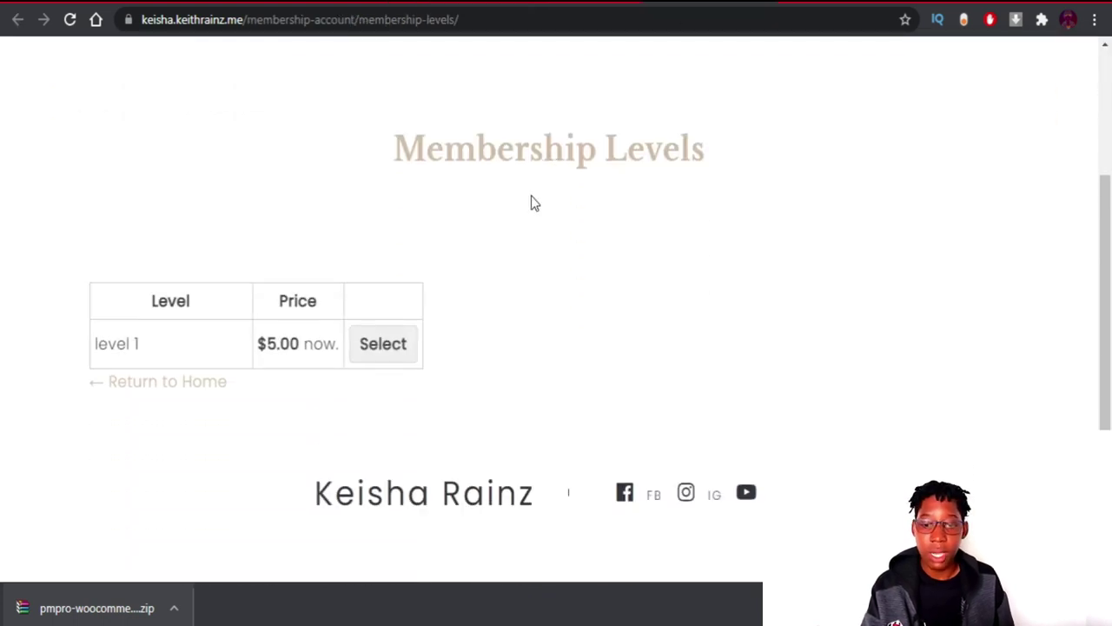
left_click(393, 354)
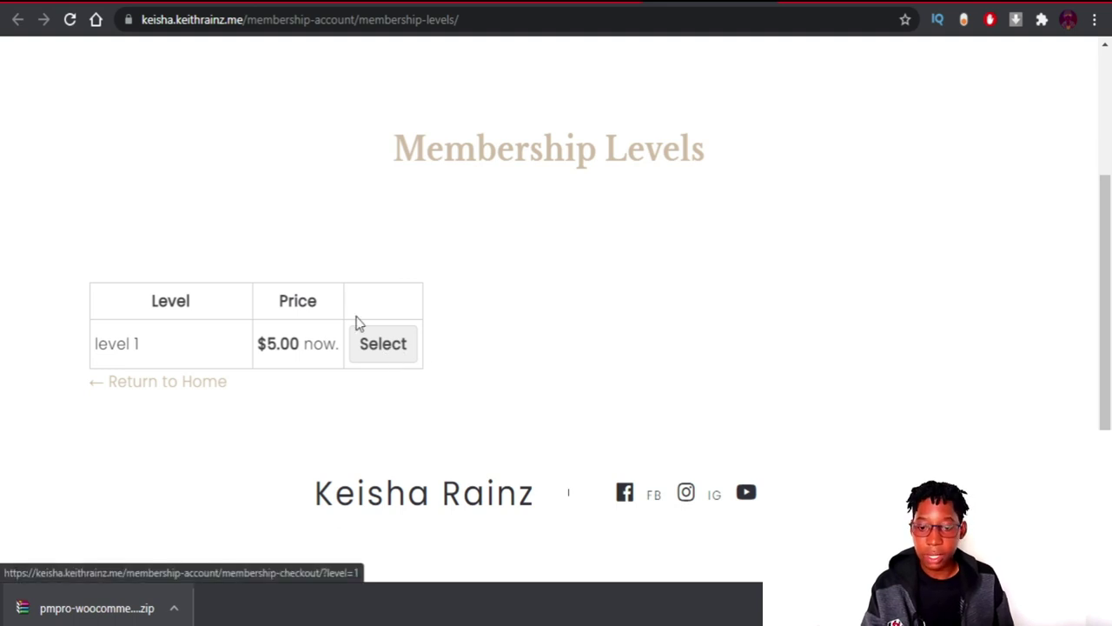
scroll(415, 278, "down", 5)
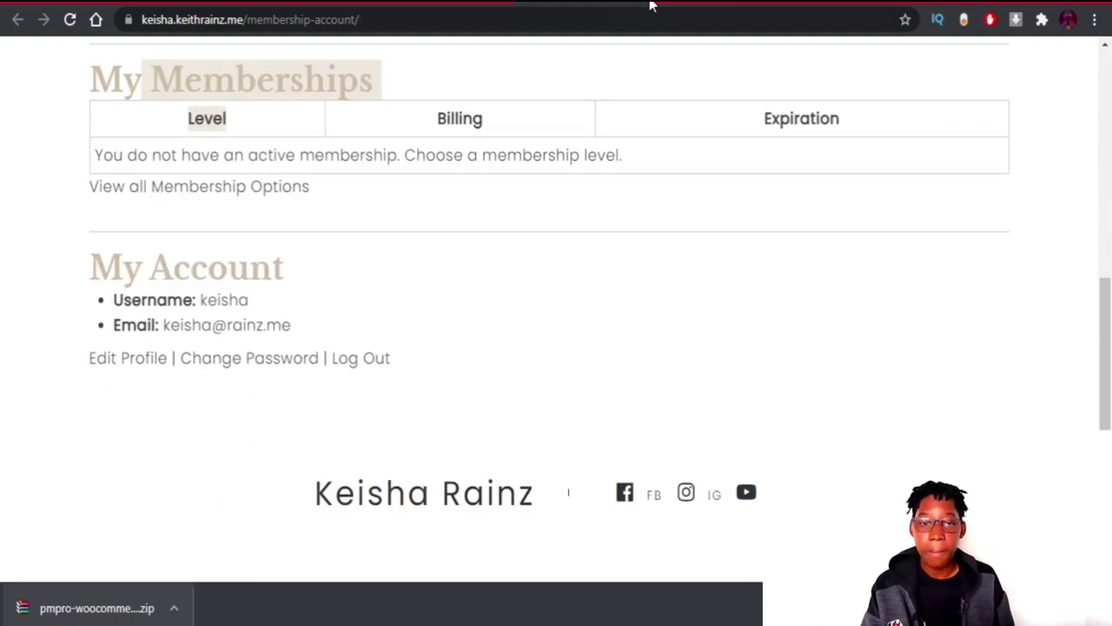
key("alt+Left")
key("alt+Left")
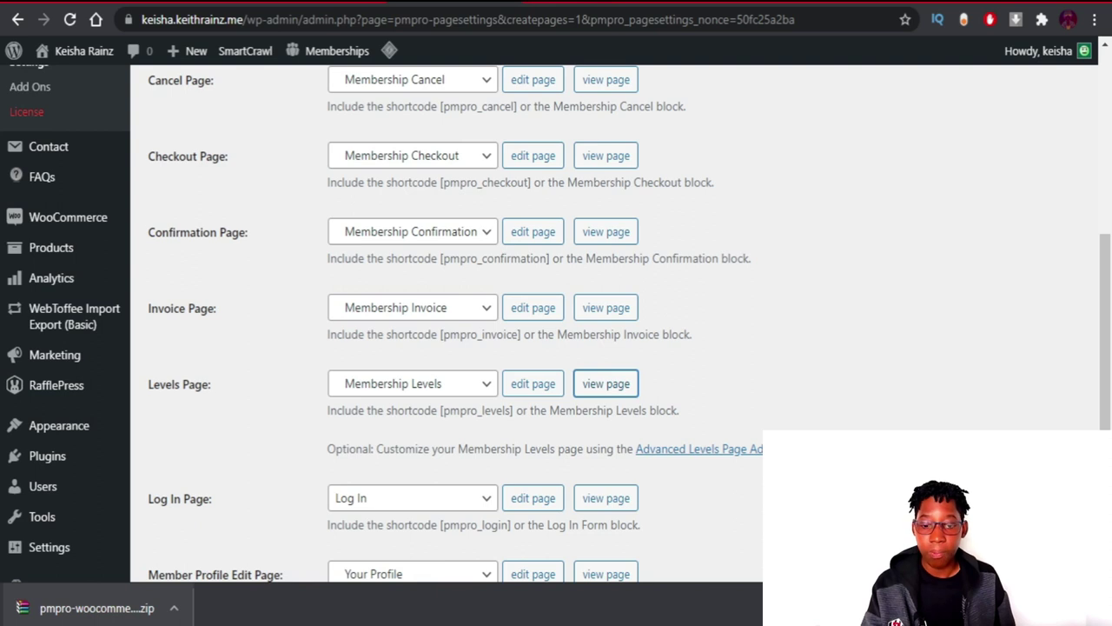
Open the Log In page's link in an incognito window, examine the login form, and return to the page settings
scroll(353, 301, "down", 2)
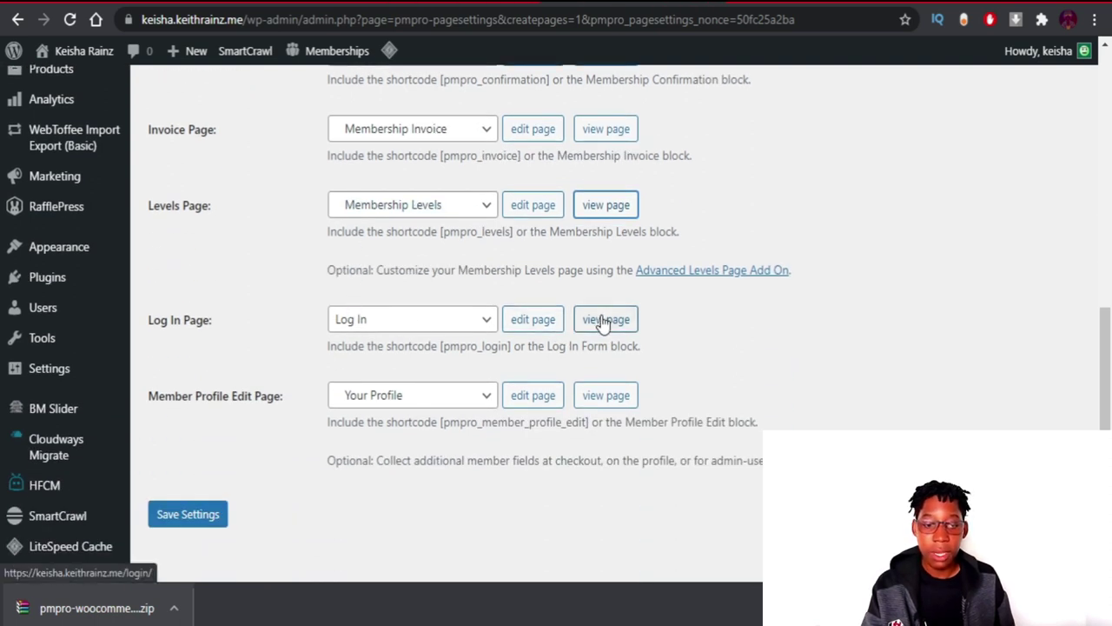
right_click(603, 322)
left_click(648, 453)
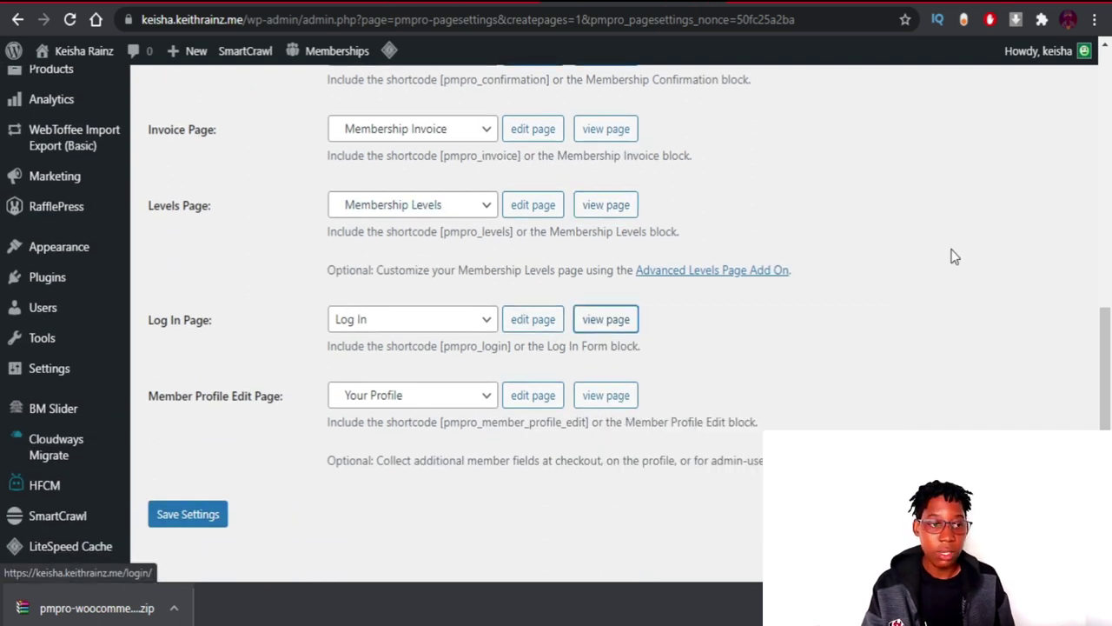
left_click(1095, 19)
left_click(994, 86)
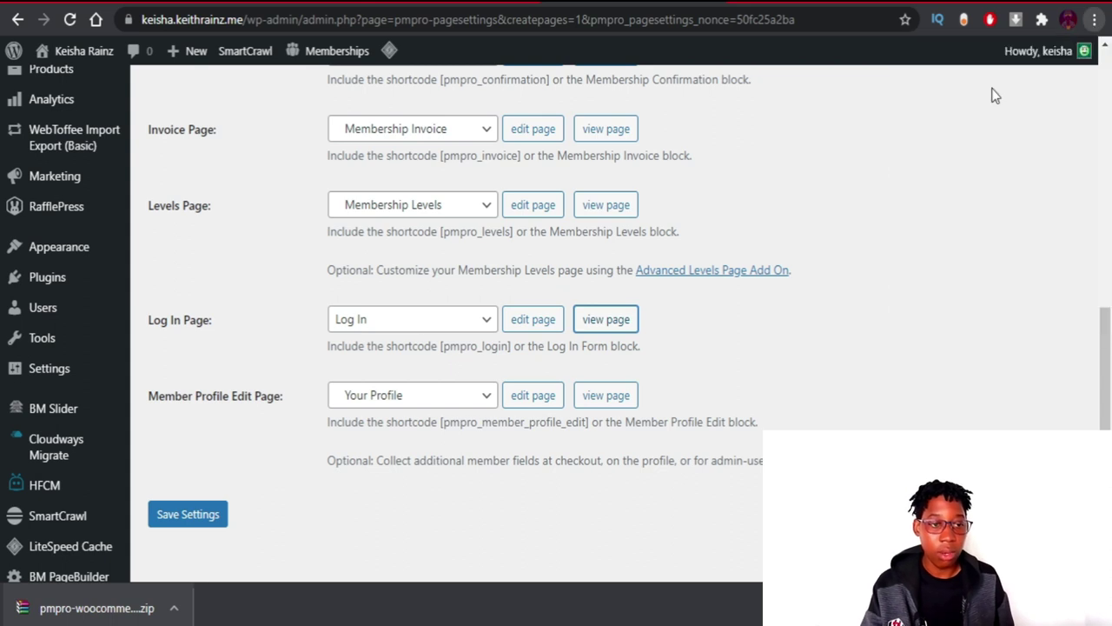
key("ctrl+v")
key("Return")
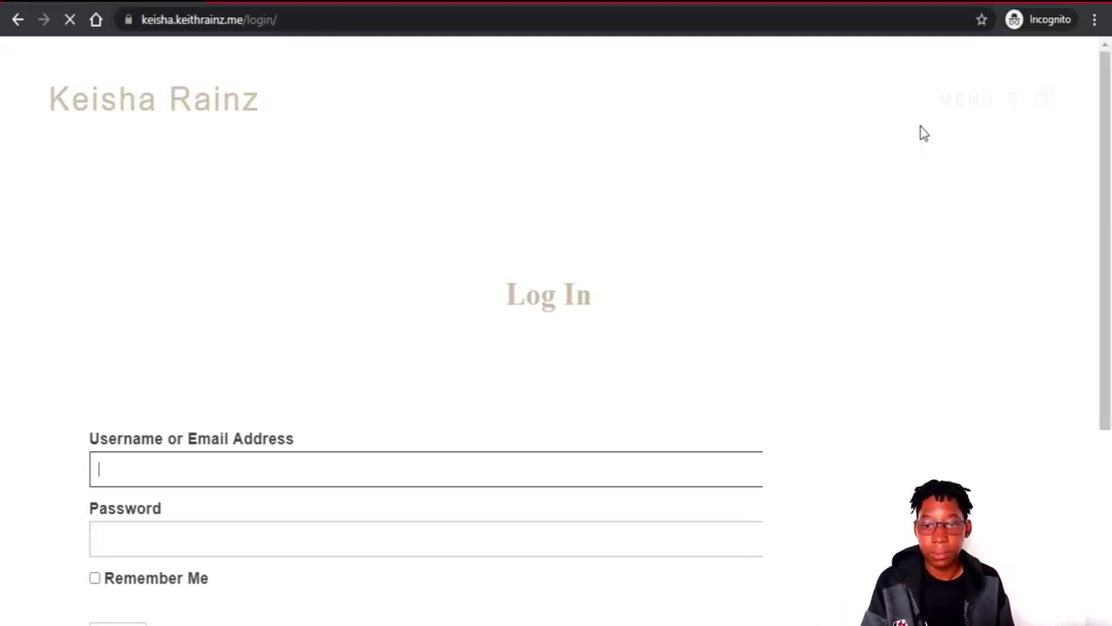
scroll(732, 238, "down", 2)
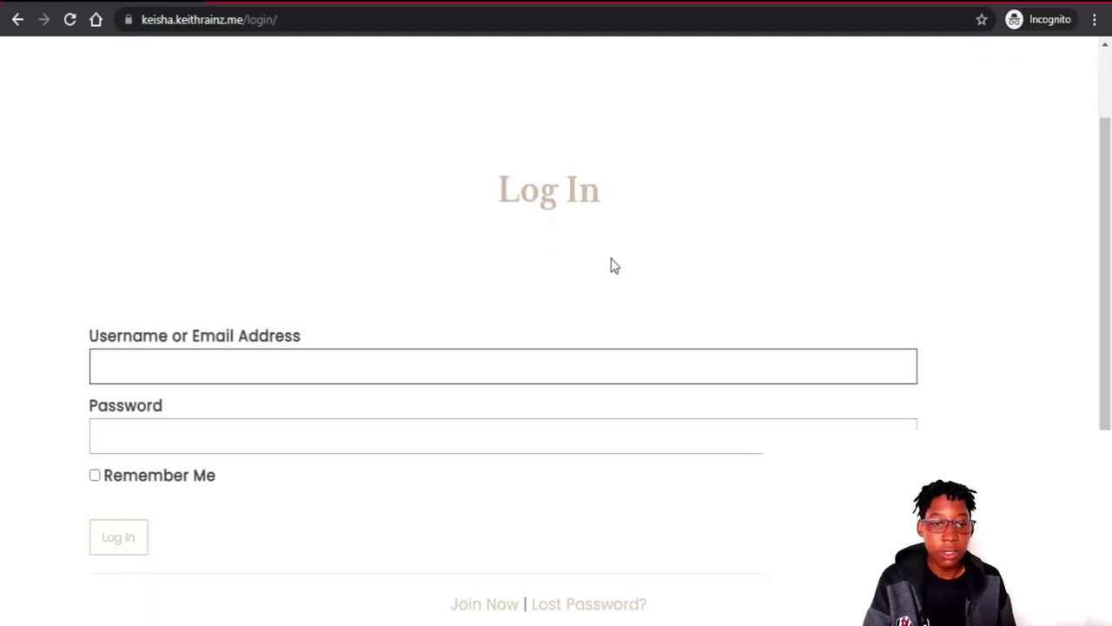
key("alt+Tab")
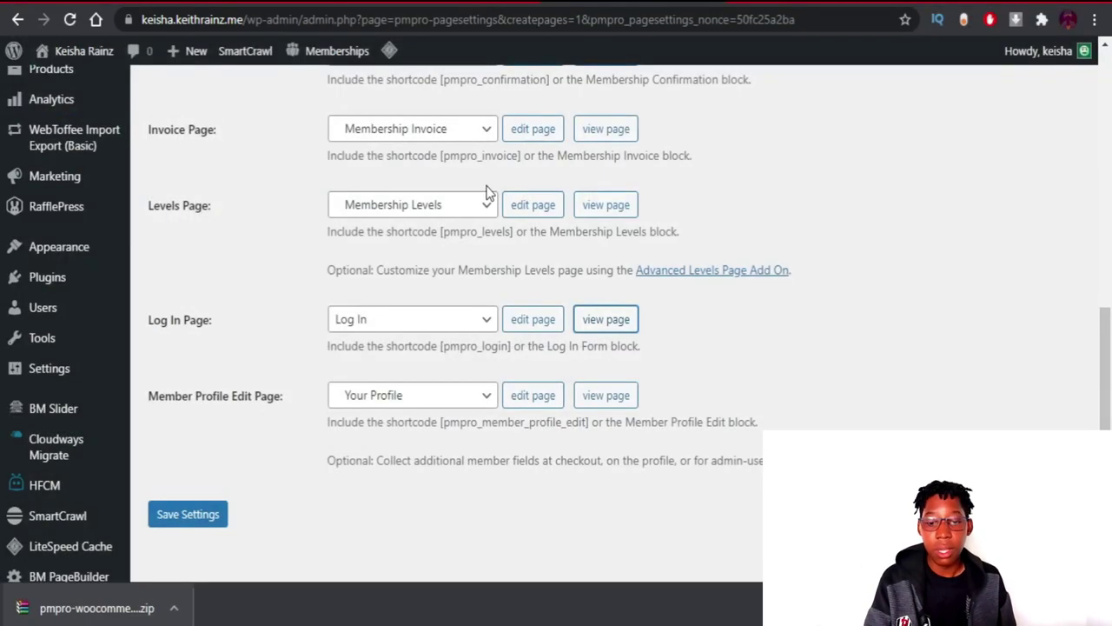
Save the page settings and go on to the payment gateway and SSL setup
scroll(487, 193, "down", 1)
left_click(200, 433)
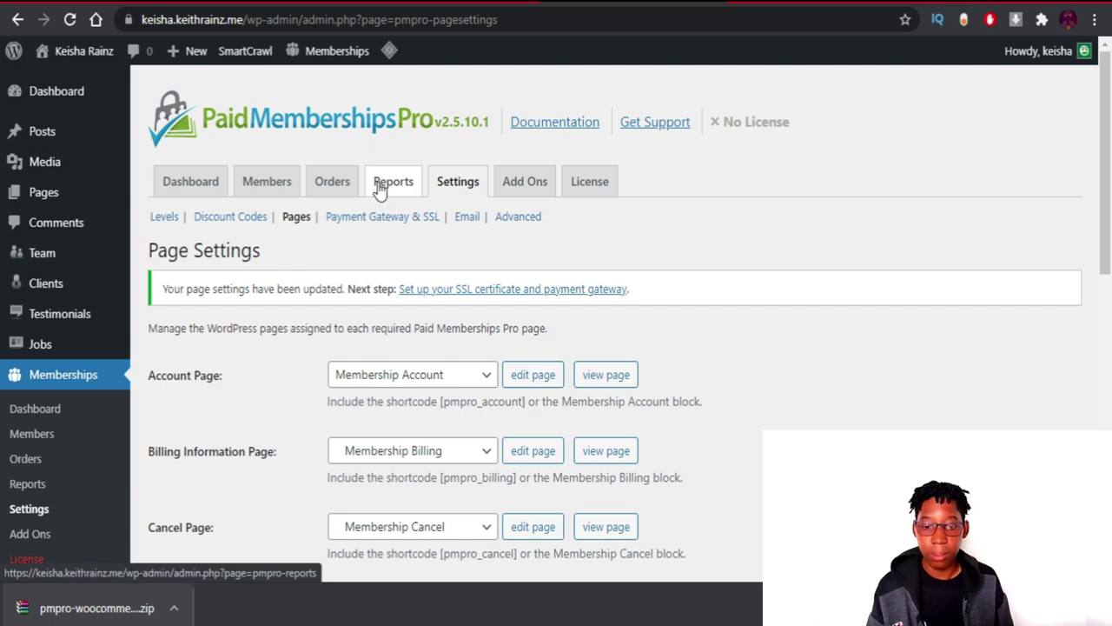
left_click(444, 289)
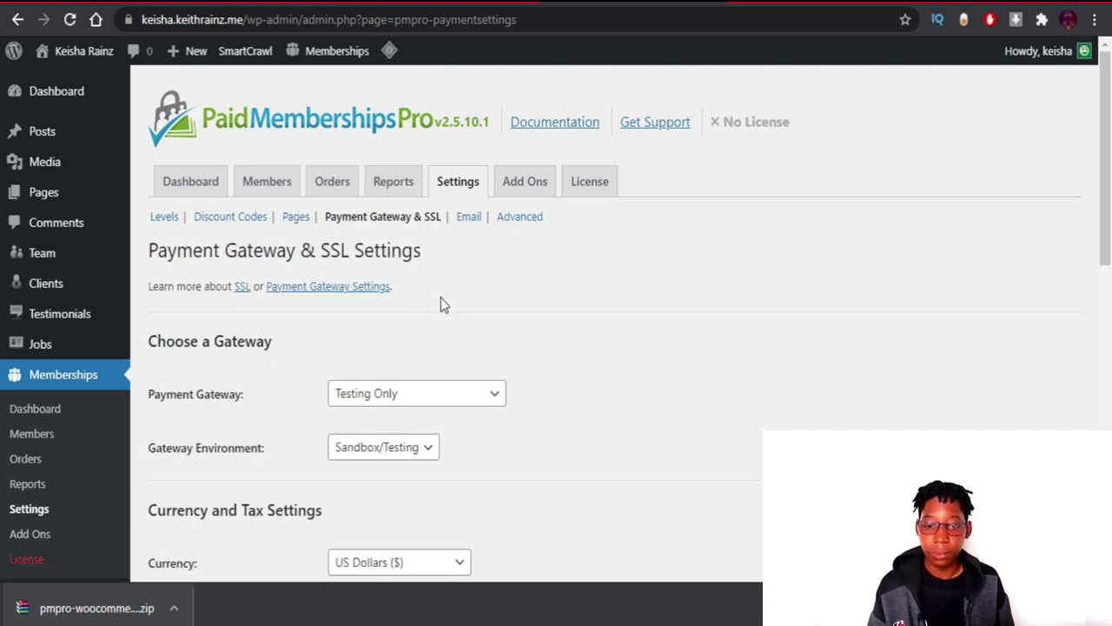
scroll(441, 297, "down", 1)
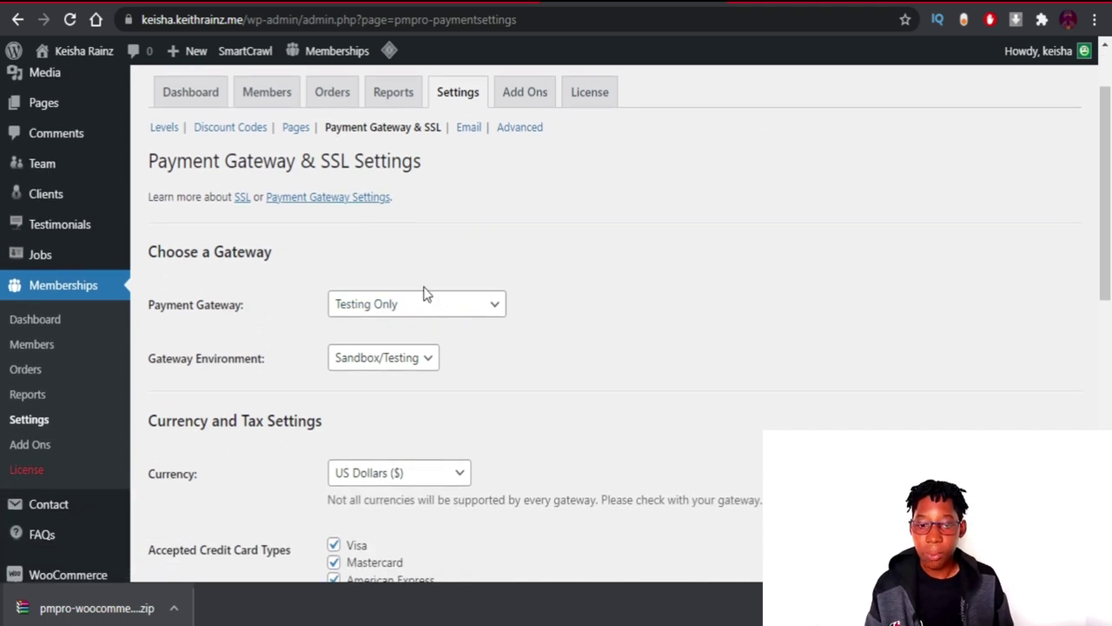
Examine the available payment gateways and the currency, card, tax and SSL settings
left_click(409, 305)
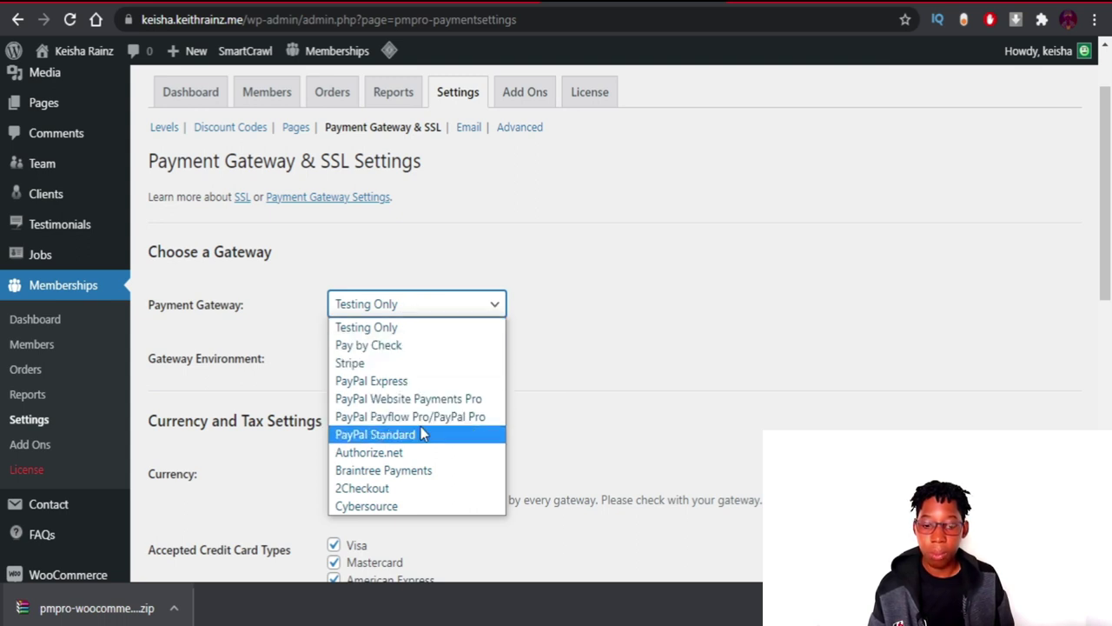
left_click(659, 247)
scroll(659, 246, "down", 4)
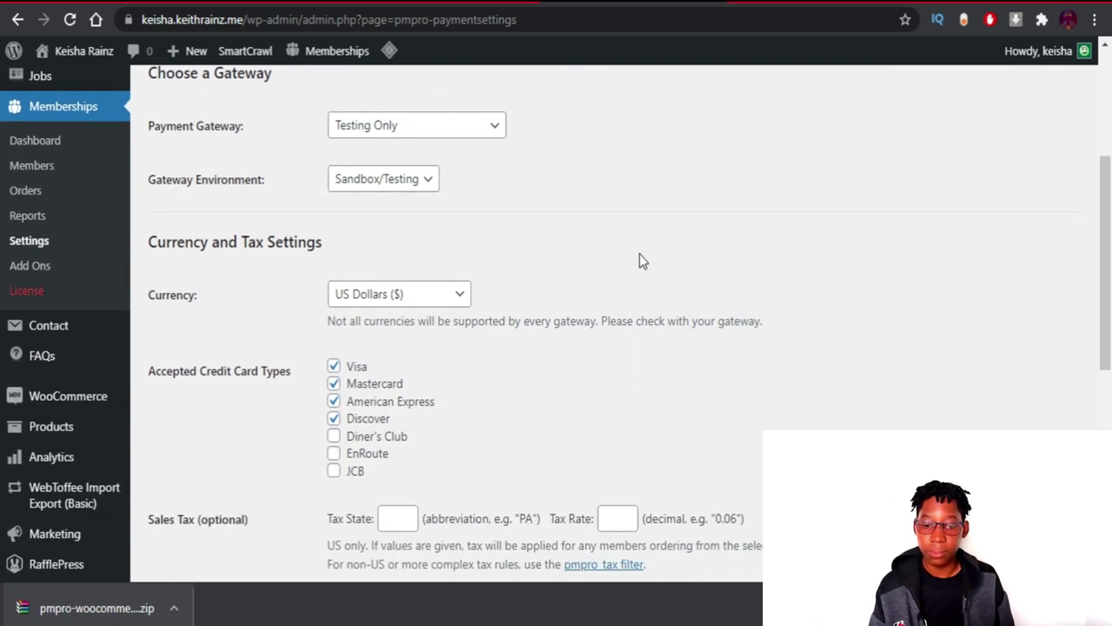
scroll(640, 253, "down", 4)
scroll(640, 253, "up", 5)
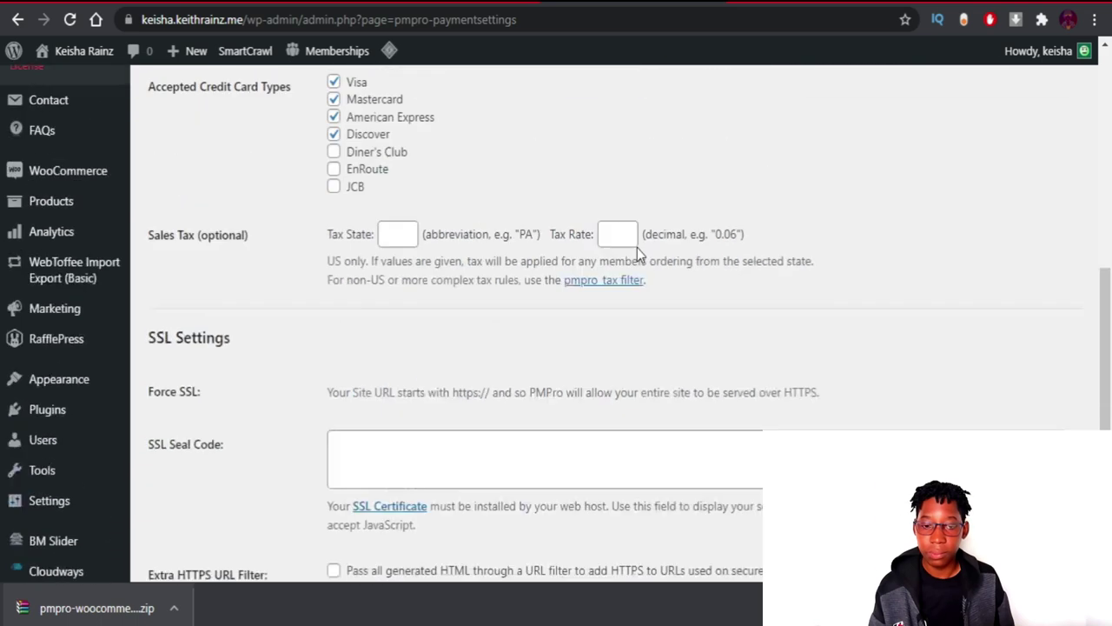
scroll(597, 252, "up", 2)
Choose Pay by Check as the payment gateway and enter instructions to pay via mobile money, including the recipient's phone number
left_click(392, 165)
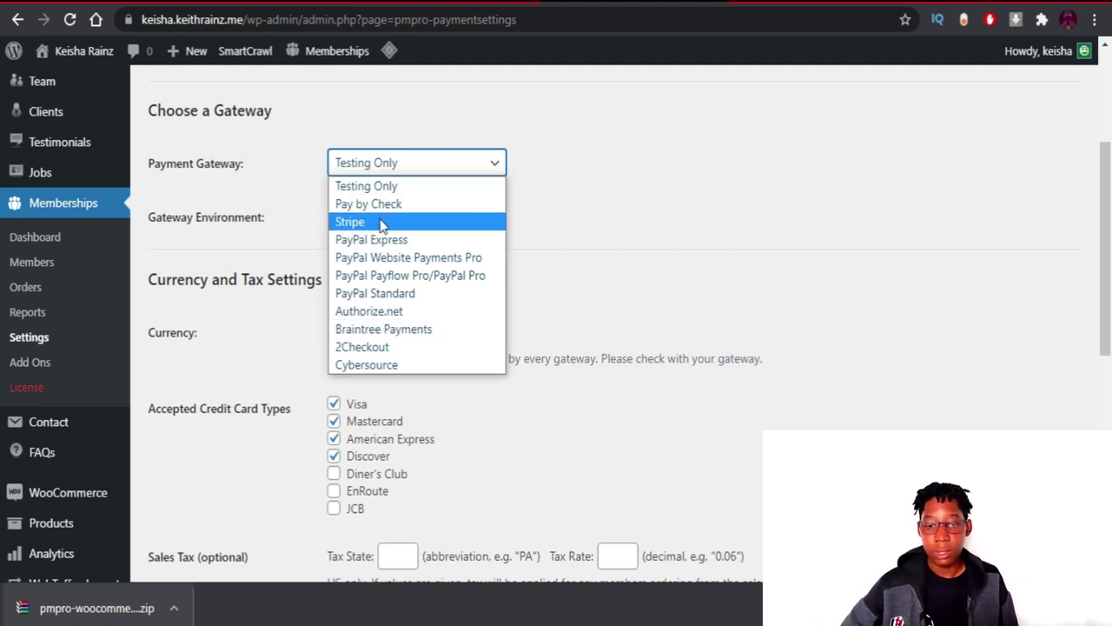
left_click(417, 204)
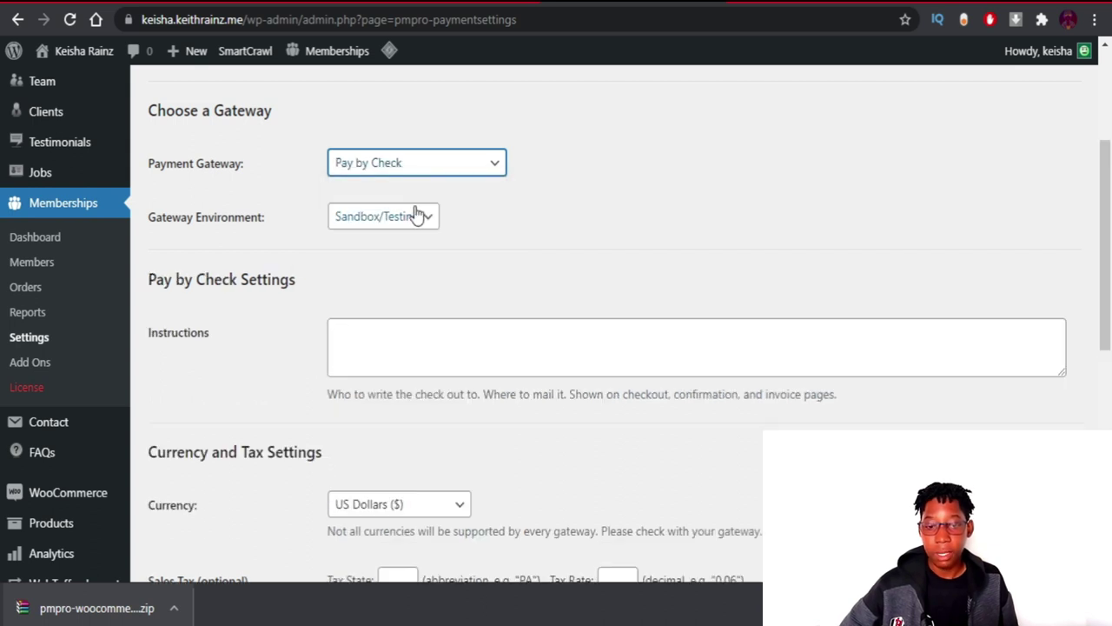
scroll(399, 200, "down", 2)
scroll(365, 215, "up", 2)
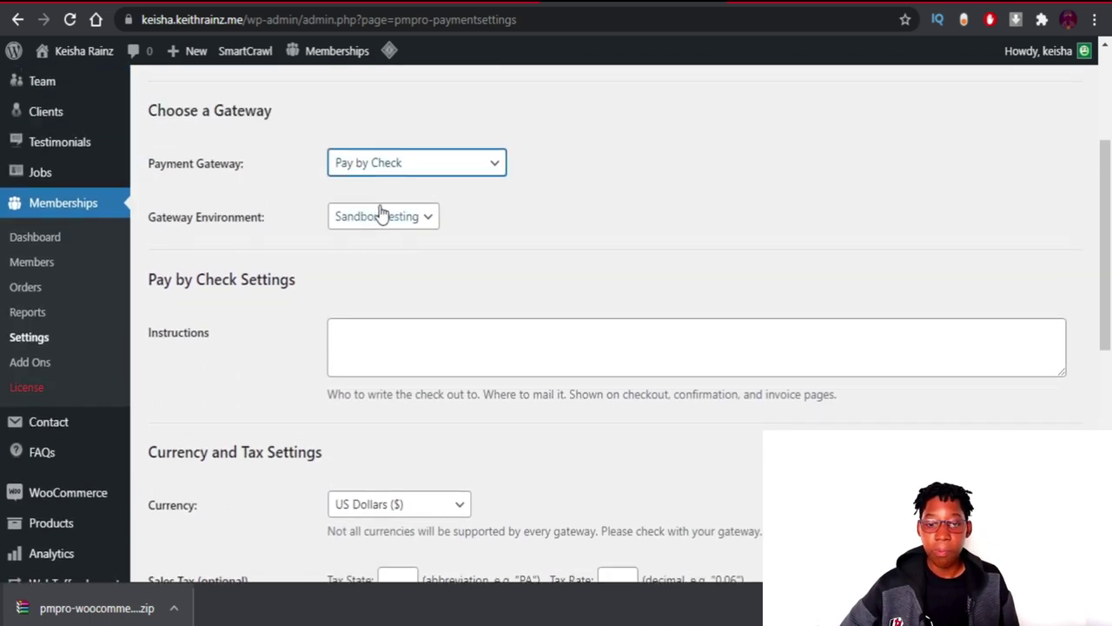
left_click(448, 167)
left_click(448, 167)
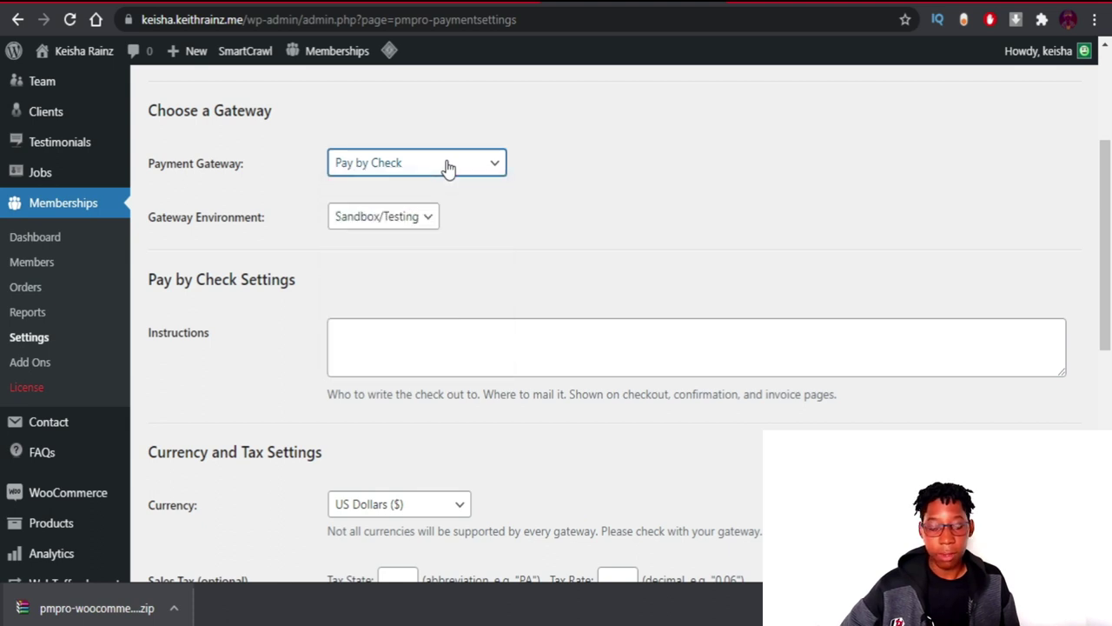
left_click(416, 339)
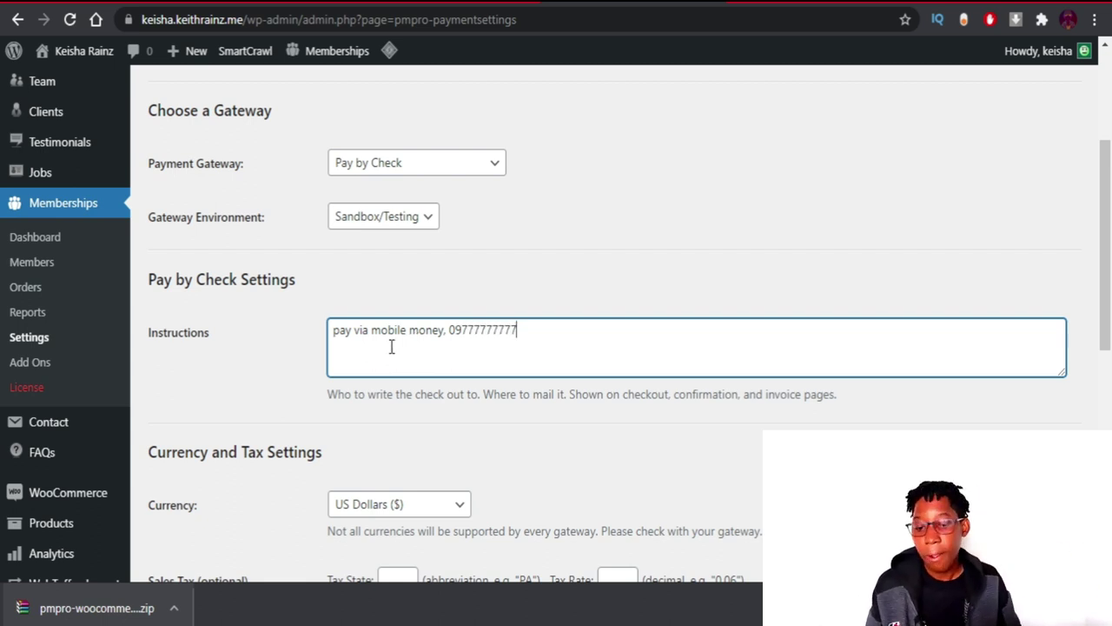
Look through the available currencies without changing the selection and review the sales tax and SSL settings
scroll(391, 347, "down", 2)
left_click(415, 335)
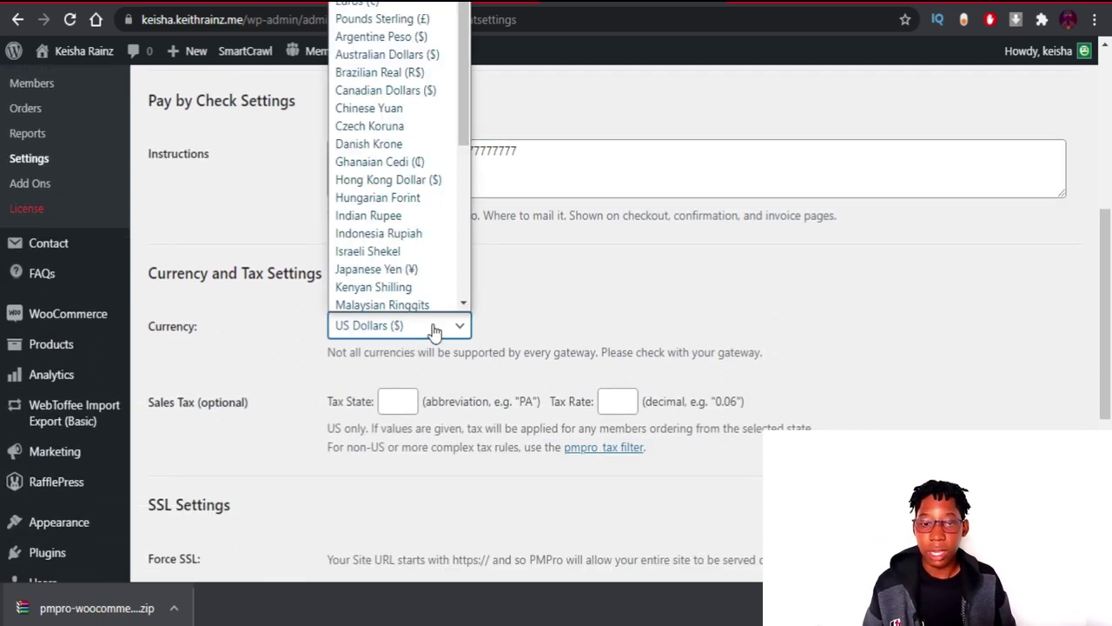
mouse_move(464, 104)
left_mouse_down()
mouse_move(476, 258)
mouse_move(466, 104)
left_mouse_up()
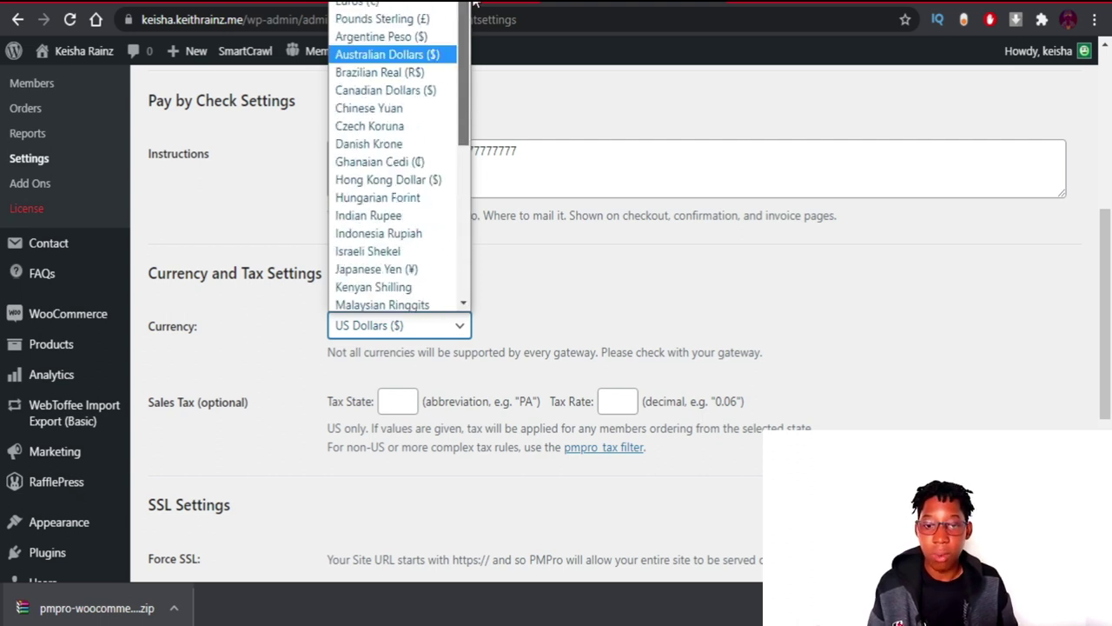
left_click(569, 272)
scroll(444, 233, "down", 3)
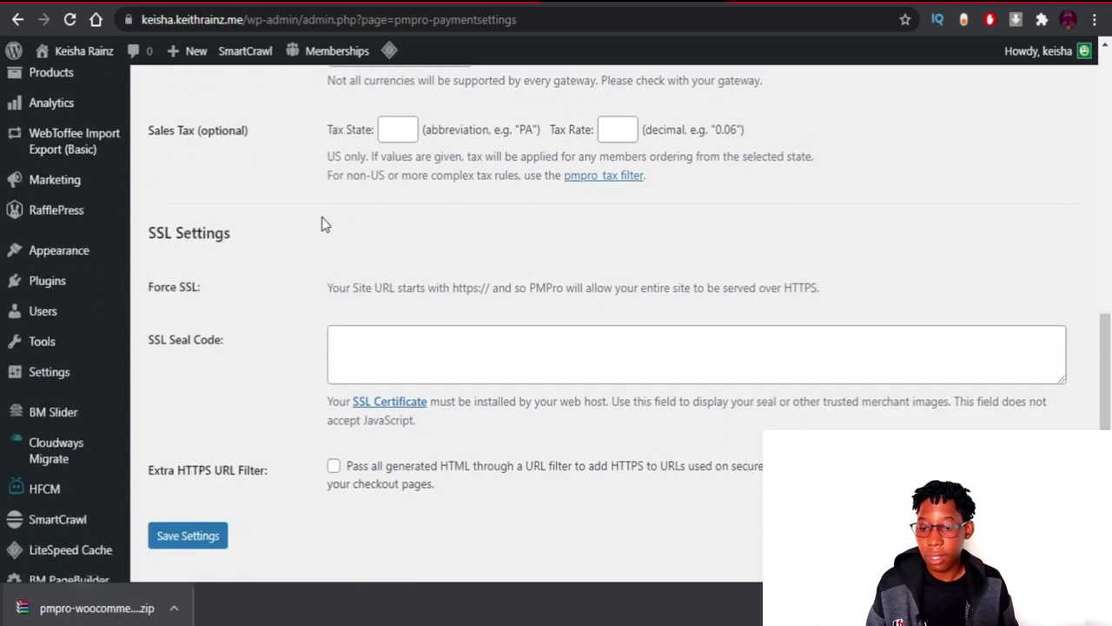
Save the payment gateway and SSL settings and go on to the membership email settings
scroll(322, 225, "down", 2)
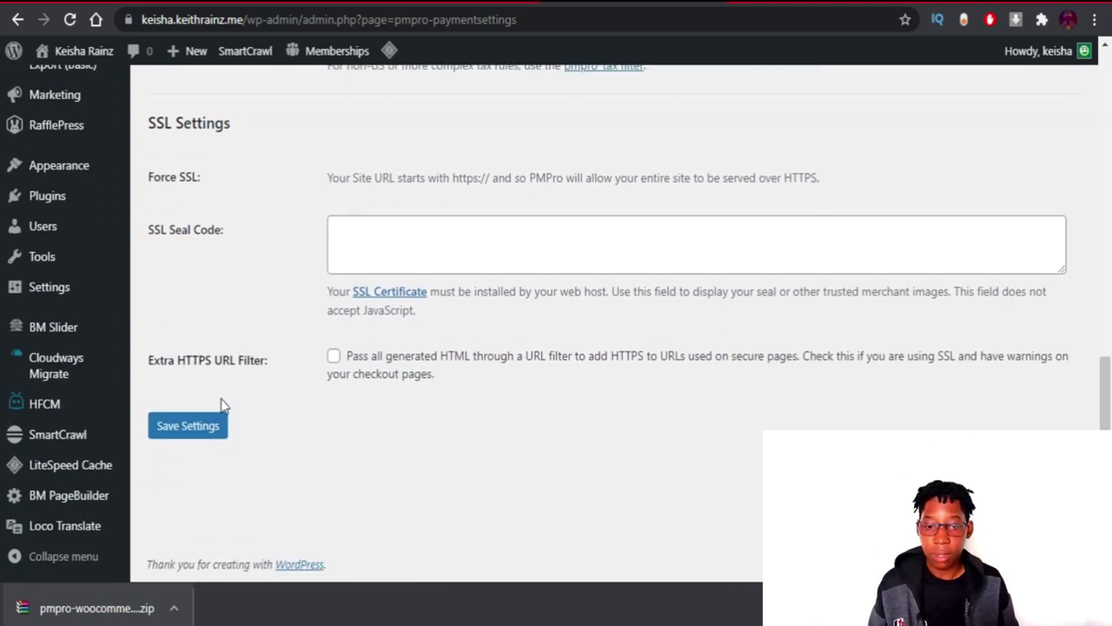
left_click(186, 427)
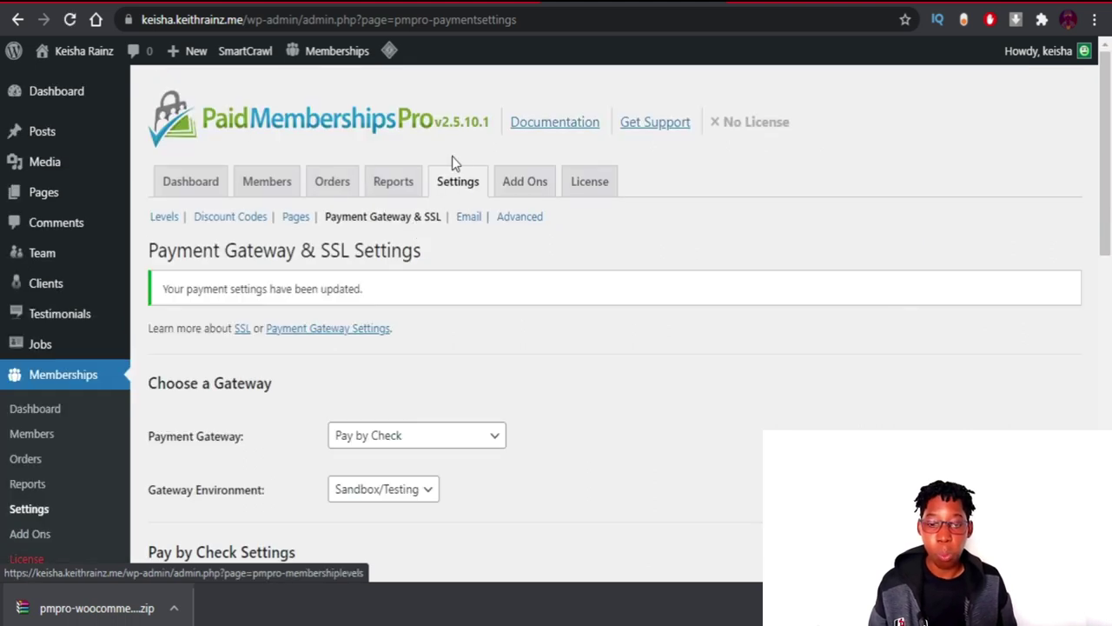
left_click(467, 219)
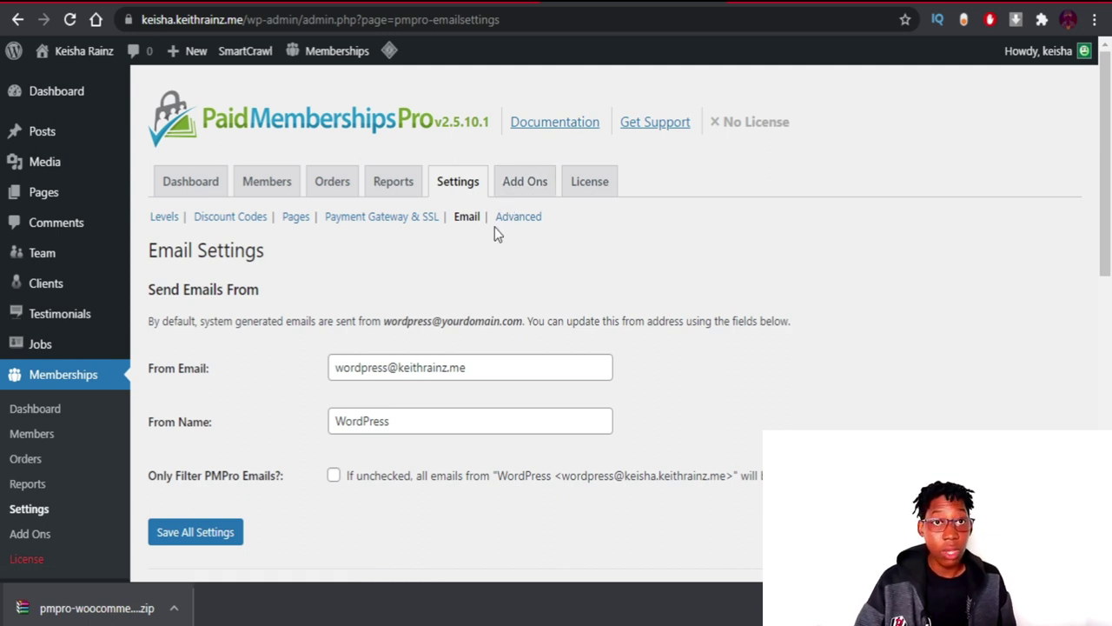
Replace the From Email and From Name with the site owner's e-mail address and full name, and save the email settings
left_click_drag(394, 366, 304, 359)
type("keith")
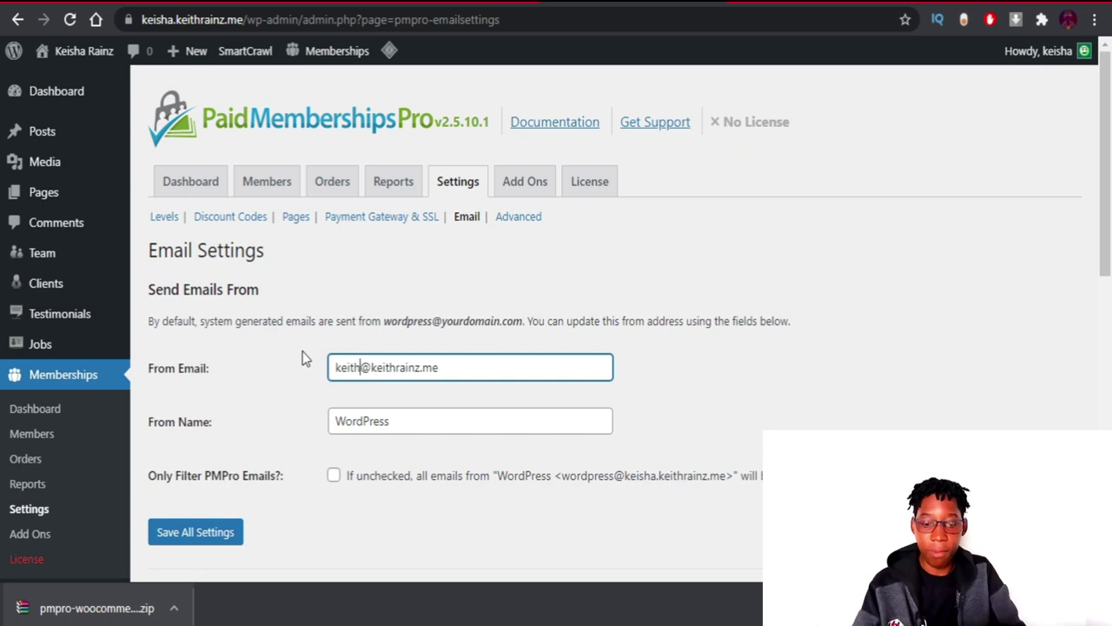
key("Tab")
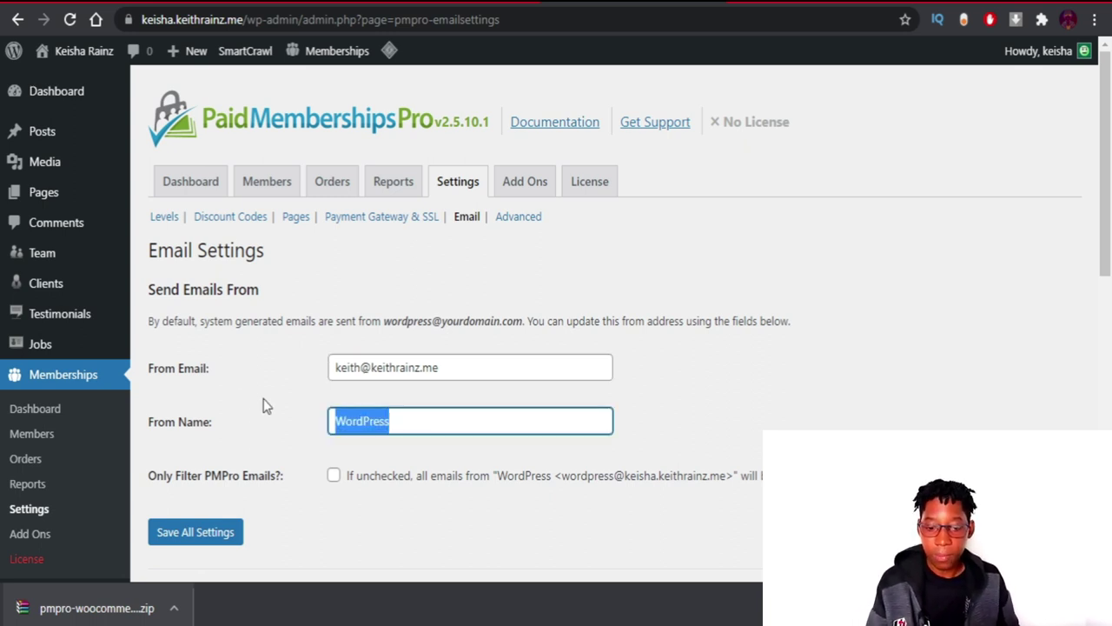
type("Keit")
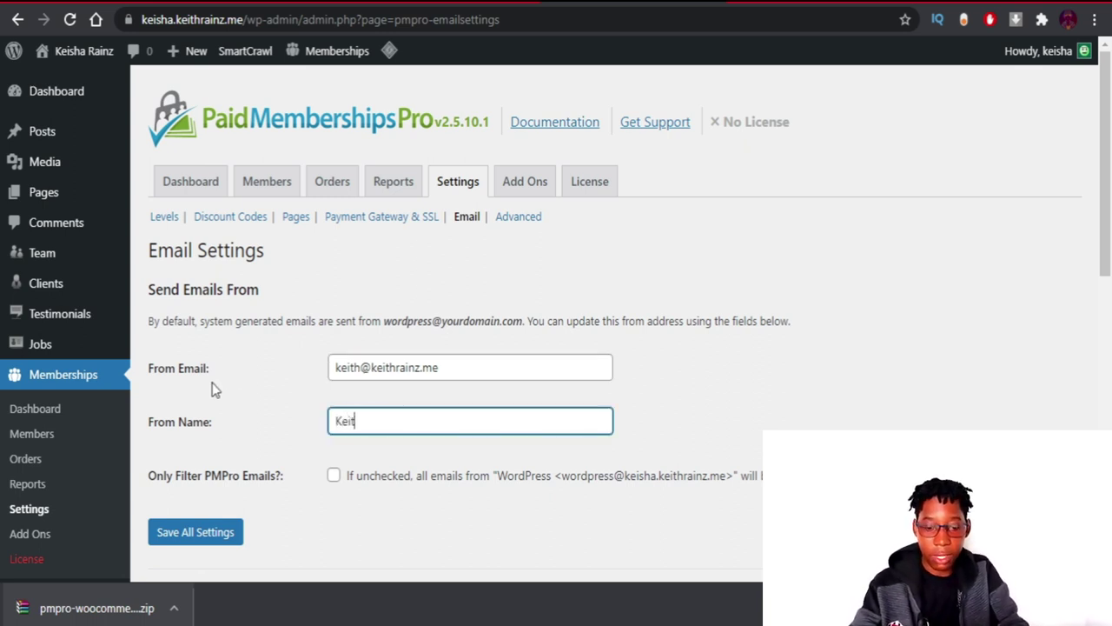
type("h Rainz")
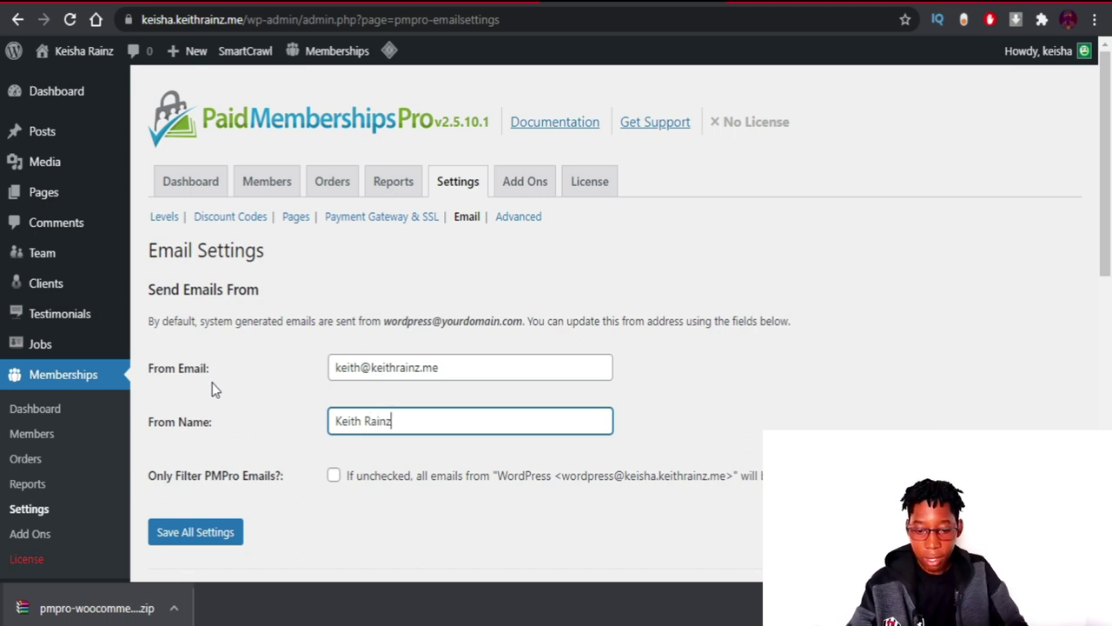
left_click(202, 534)
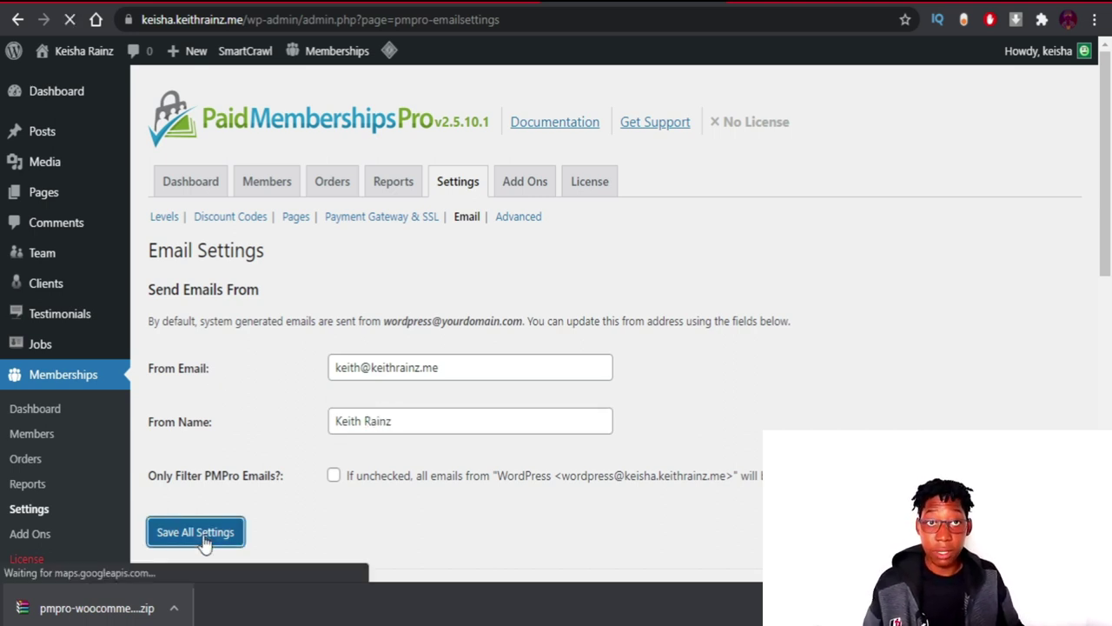
In the advanced settings, block Subscriber users from the WordPress Dashboard, hide the Toolbar from them, and save the settings
left_click(502, 219)
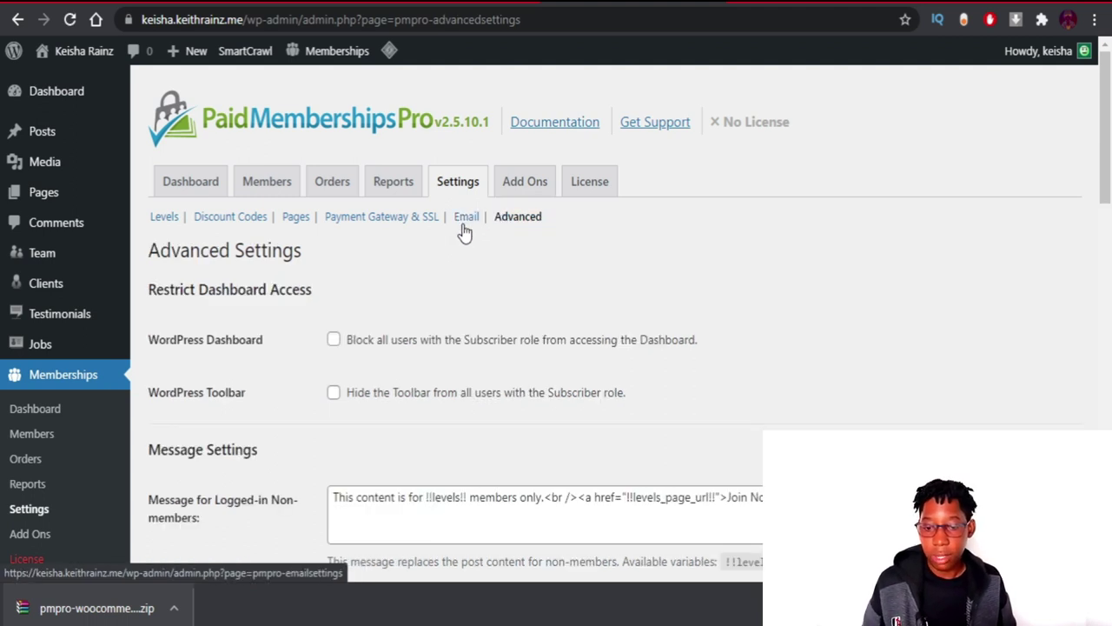
scroll(460, 226, "down", 2)
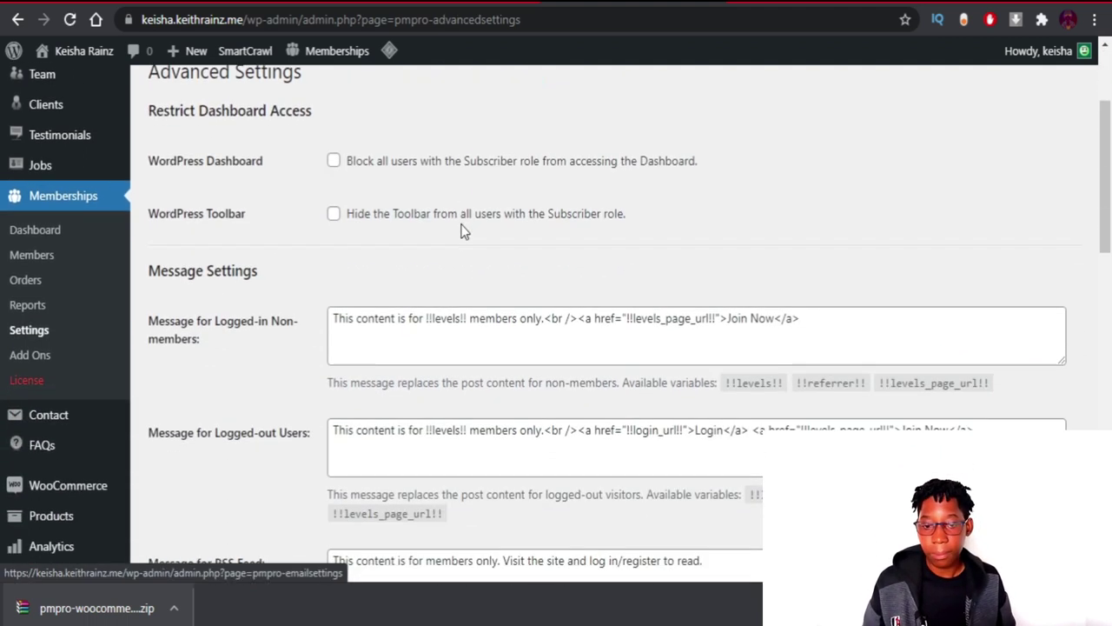
left_click(335, 162)
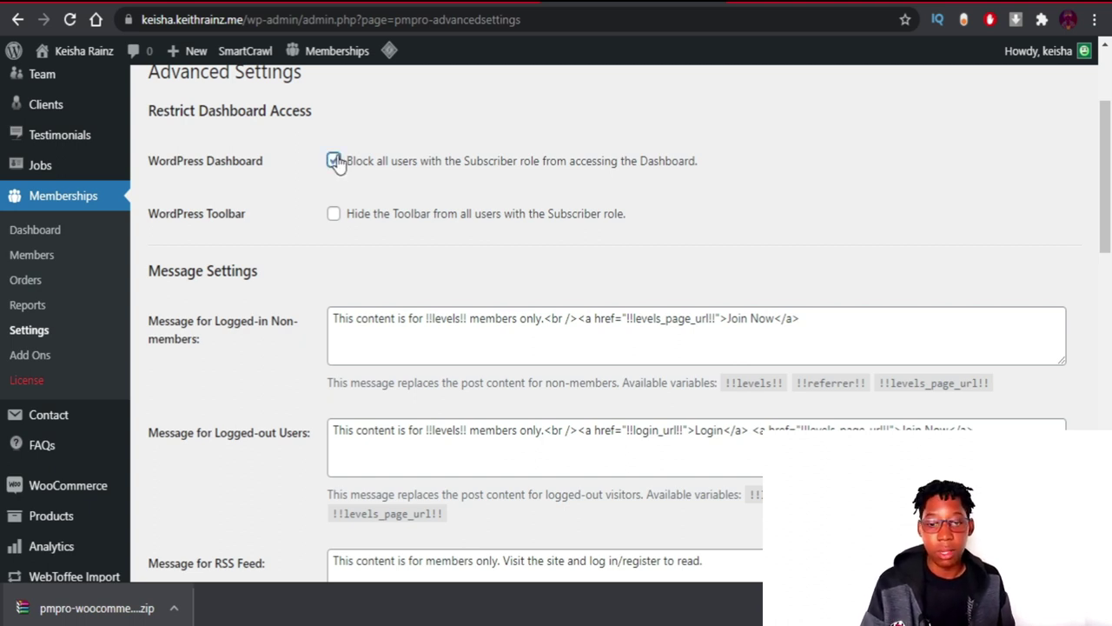
left_click(334, 216)
scroll(355, 259, "down", 1)
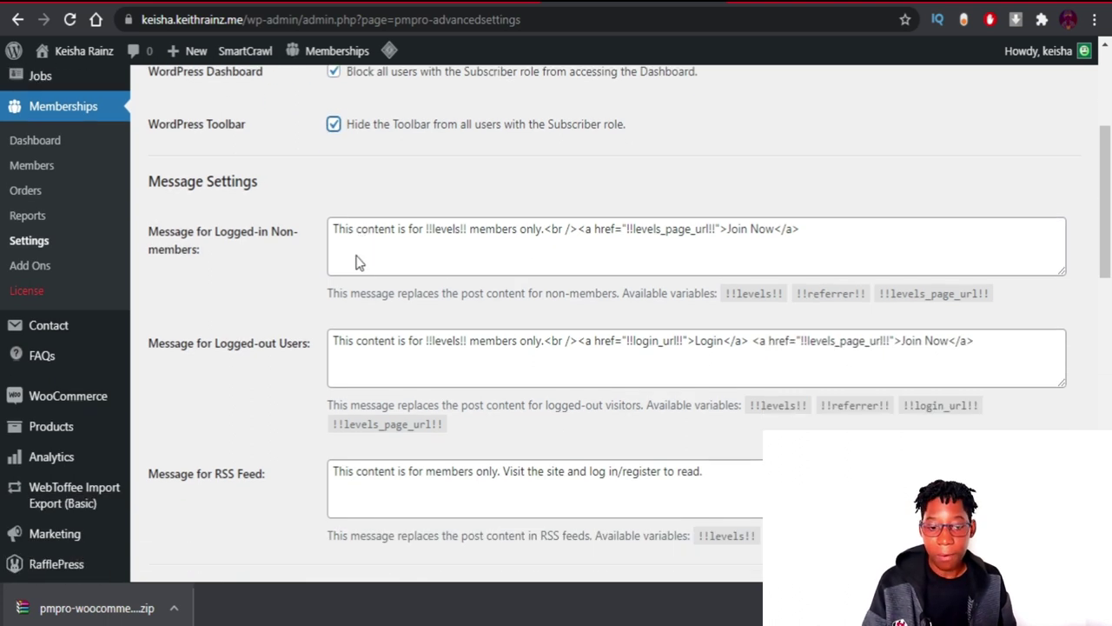
scroll(554, 245, "down", 5)
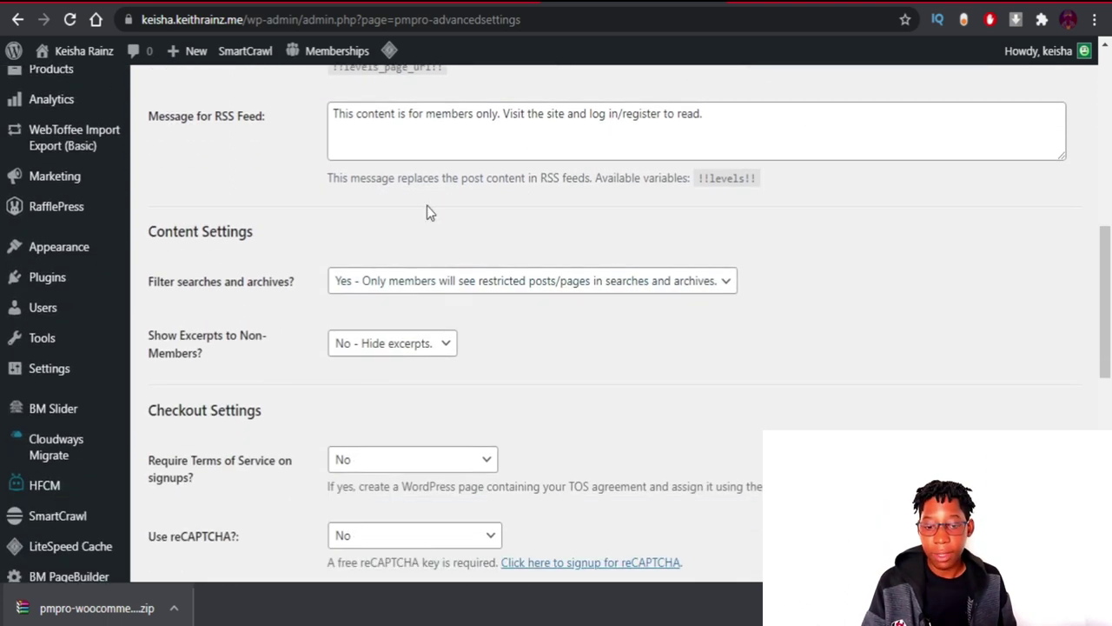
scroll(424, 178, "down", 7)
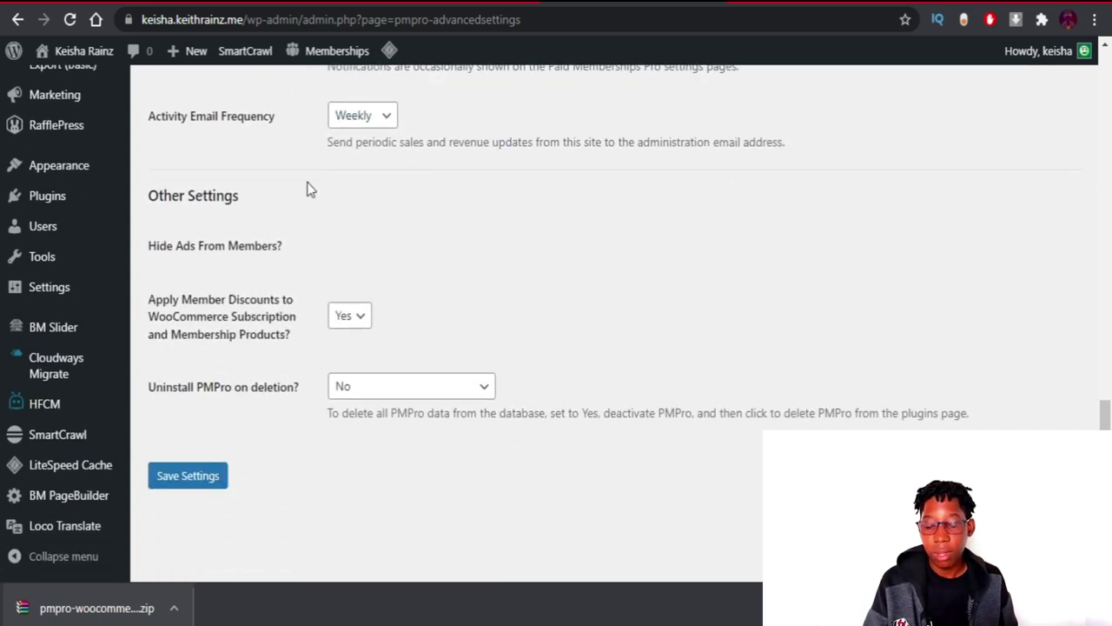
left_click(178, 483)
Open the membership add-ons overview and return to the membership page settings
left_click(511, 182)
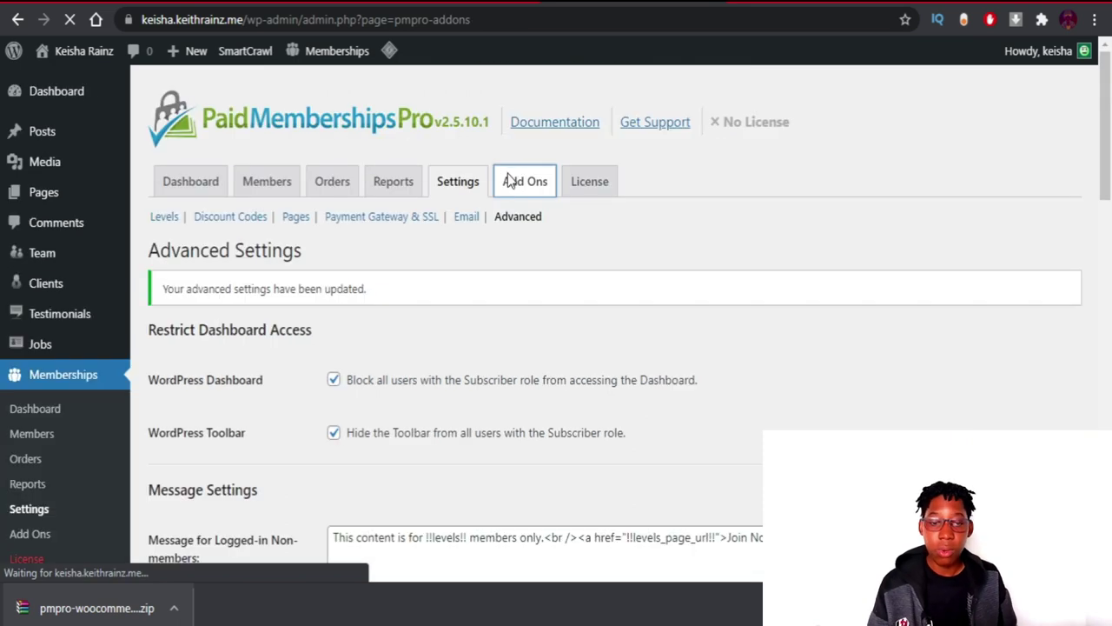
left_click(458, 182)
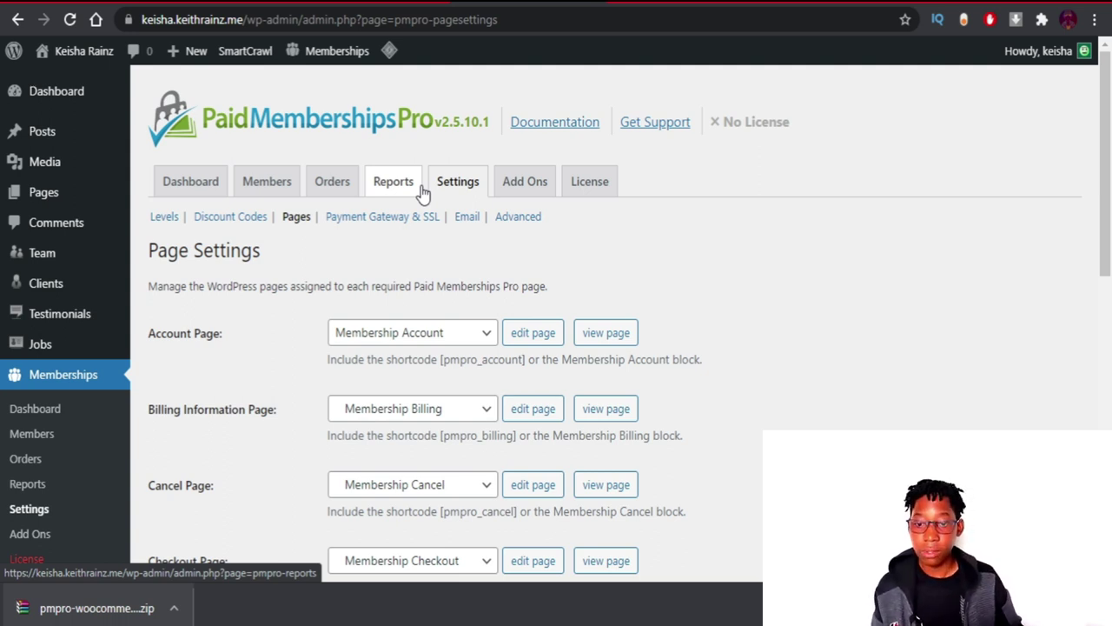
Create a new post titled "locked content 1" and fill its body with random placeholder text
mouse_move(191, 56)
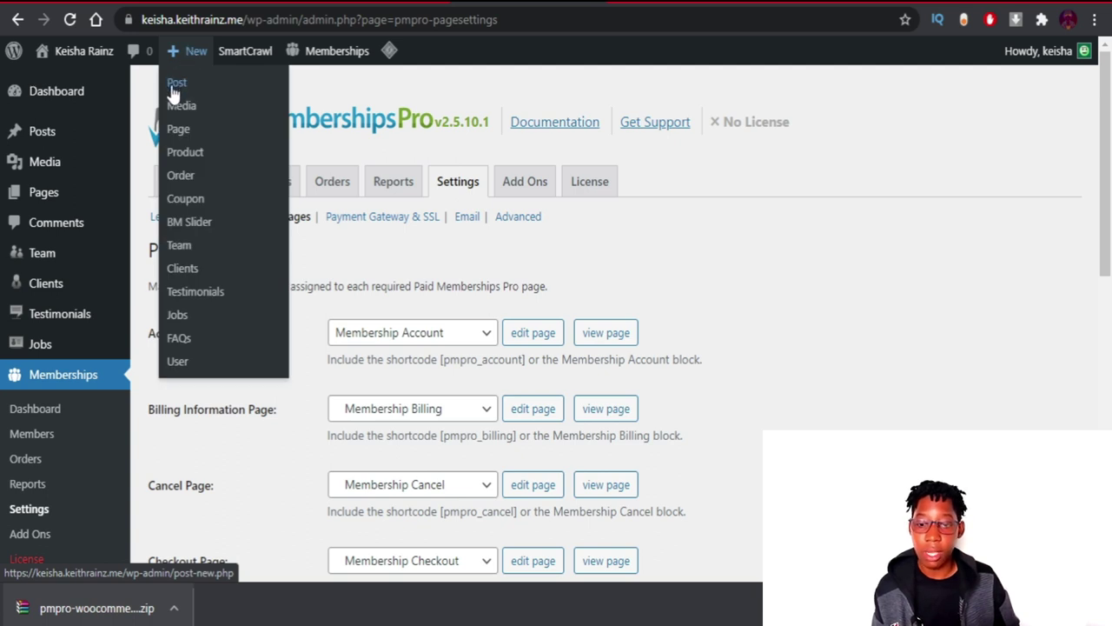
left_click(175, 87)
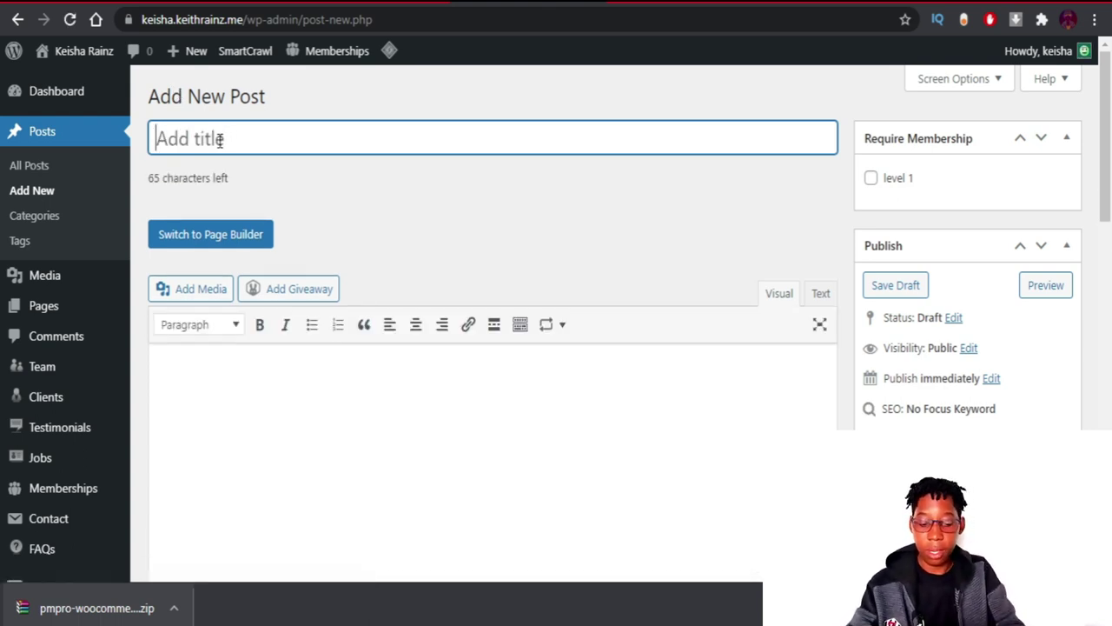
type("locked go")
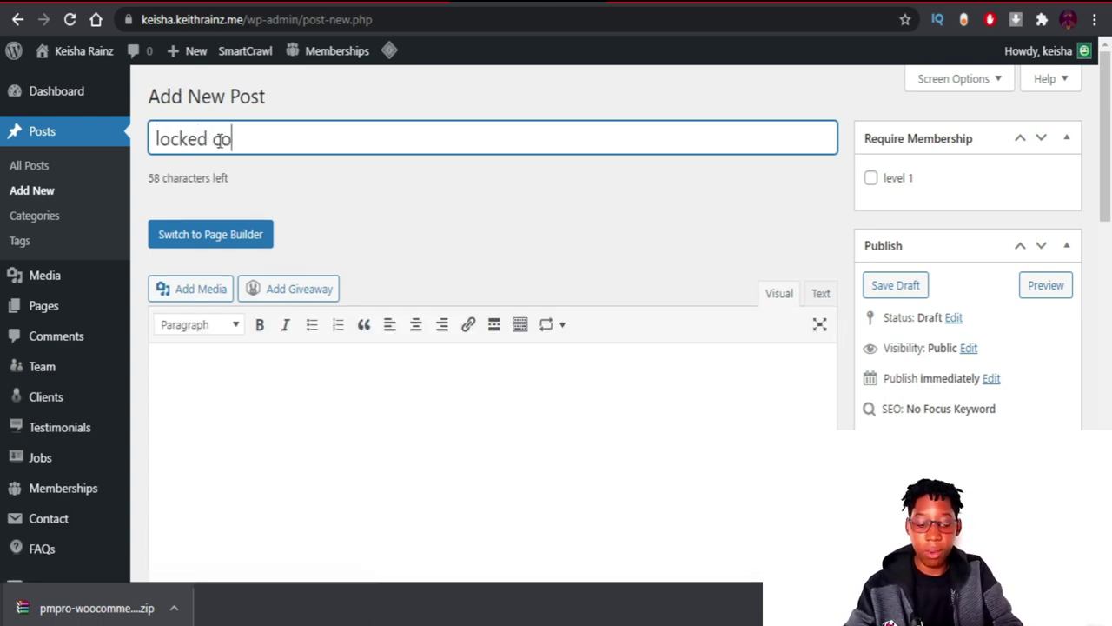
type("ntent 1")
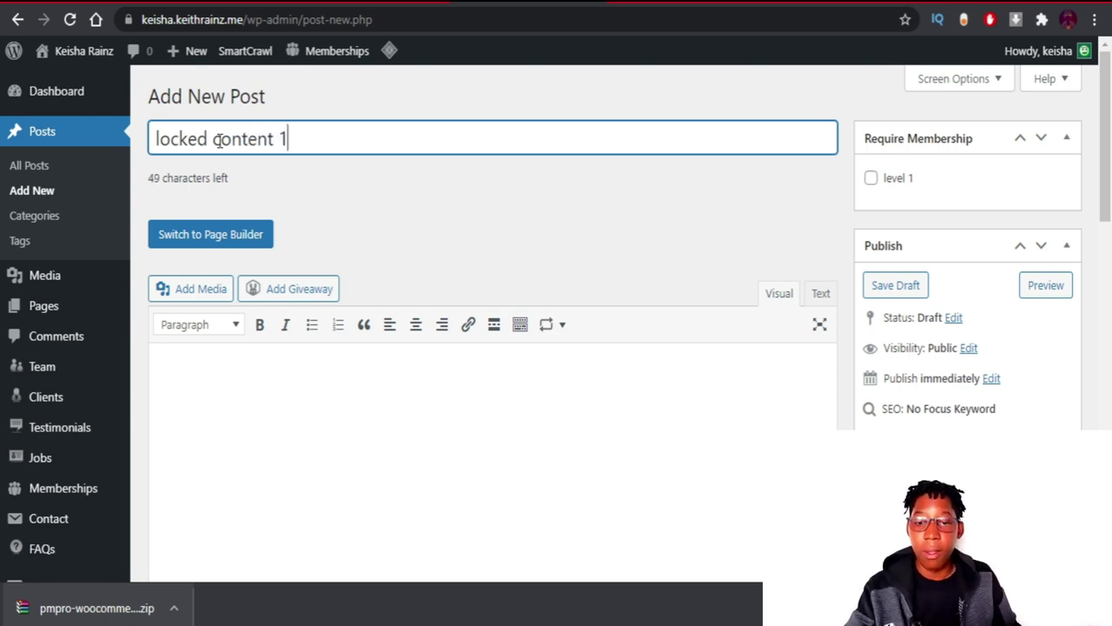
left_click(313, 395)
type("jdjjdjdjdjdjhdjhdjdjhsfig")
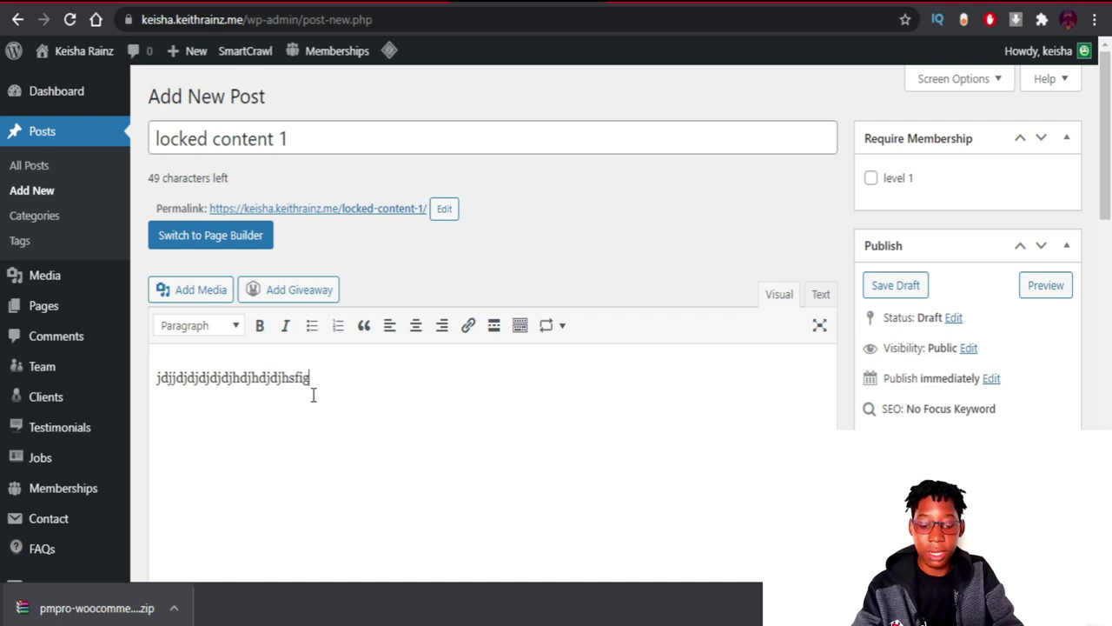
type("jjdjjdjdjdjdhjhdhdh")
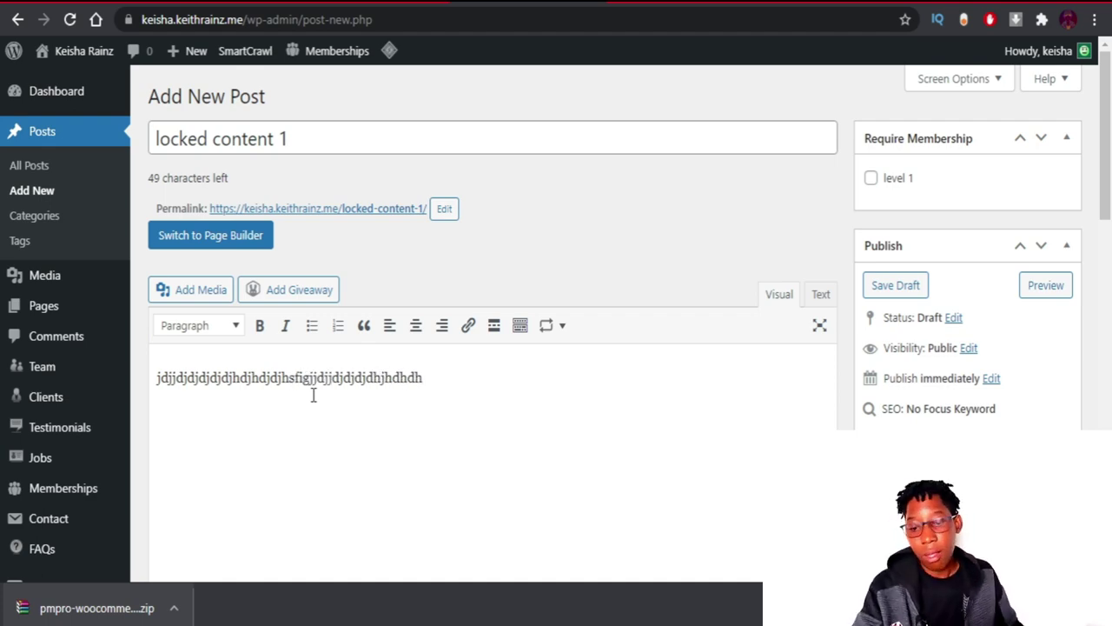
Assign the "locked content 1" post to the Uncategorized category and publish it
scroll(314, 396, "down", 4)
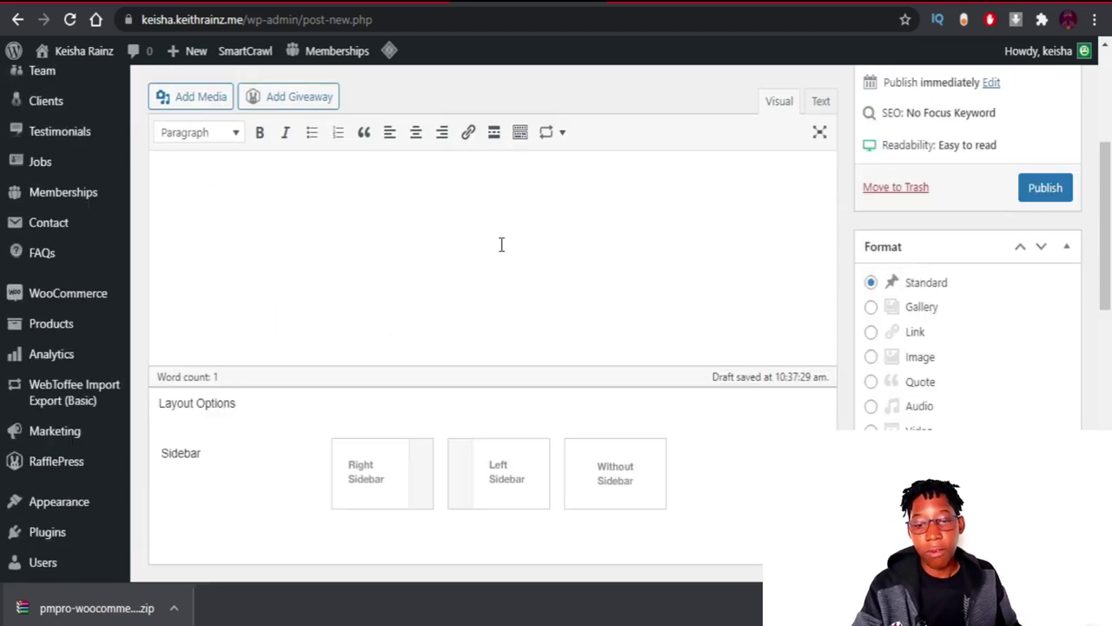
scroll(427, 277, "down", 3)
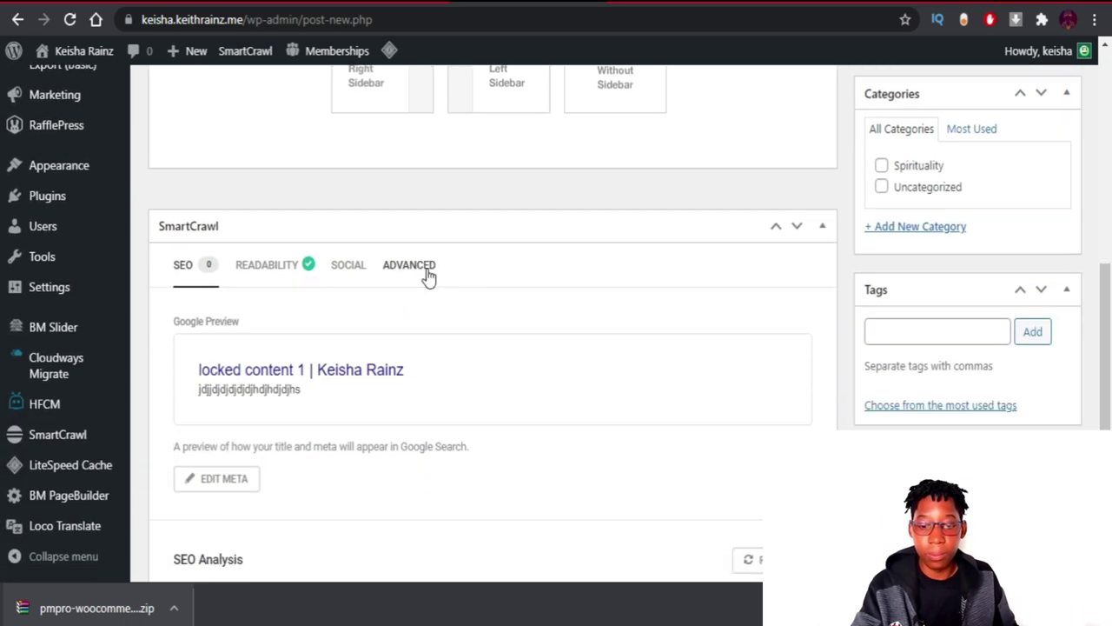
scroll(1068, 278, "up", 4)
scroll(996, 331, "down", 3)
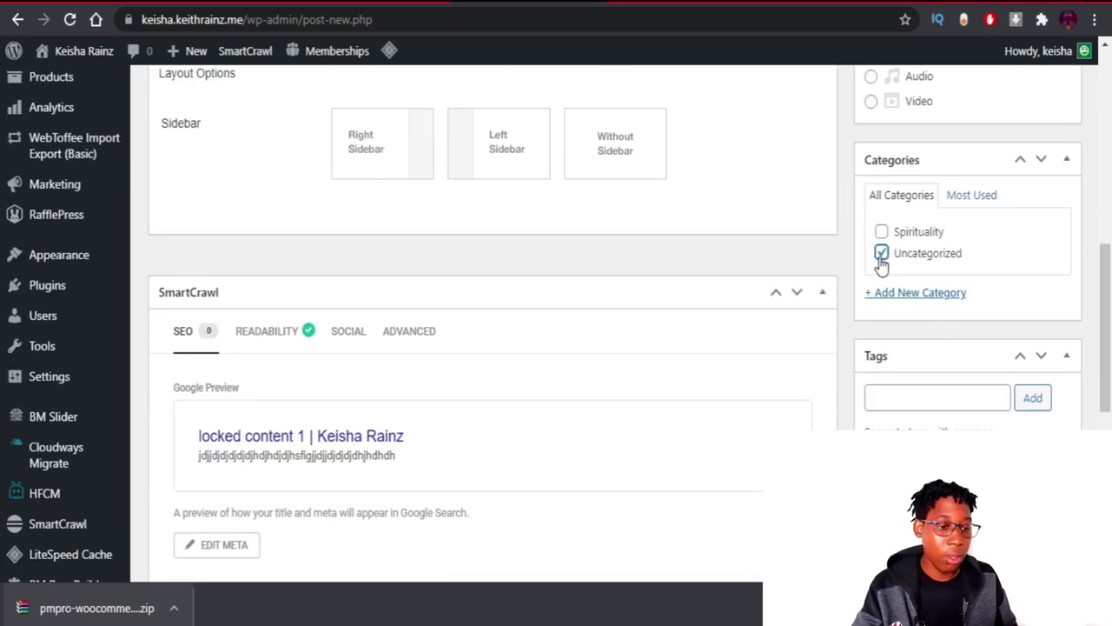
scroll(881, 261, "up", 10)
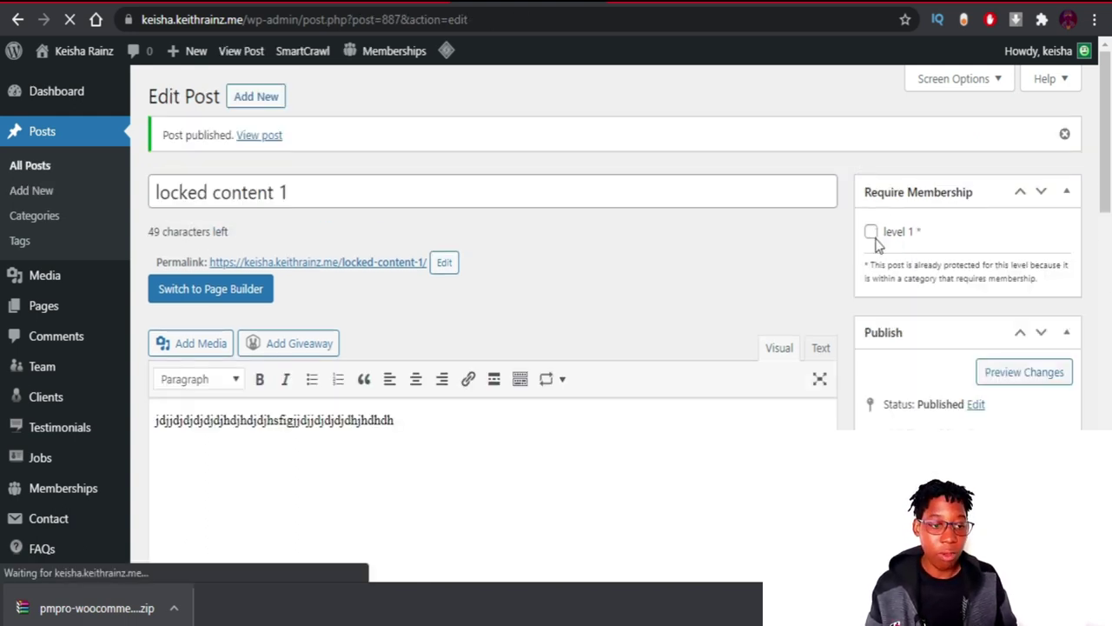
Require the level 1 membership for the "locked content 1" post and update it
left_click(870, 232)
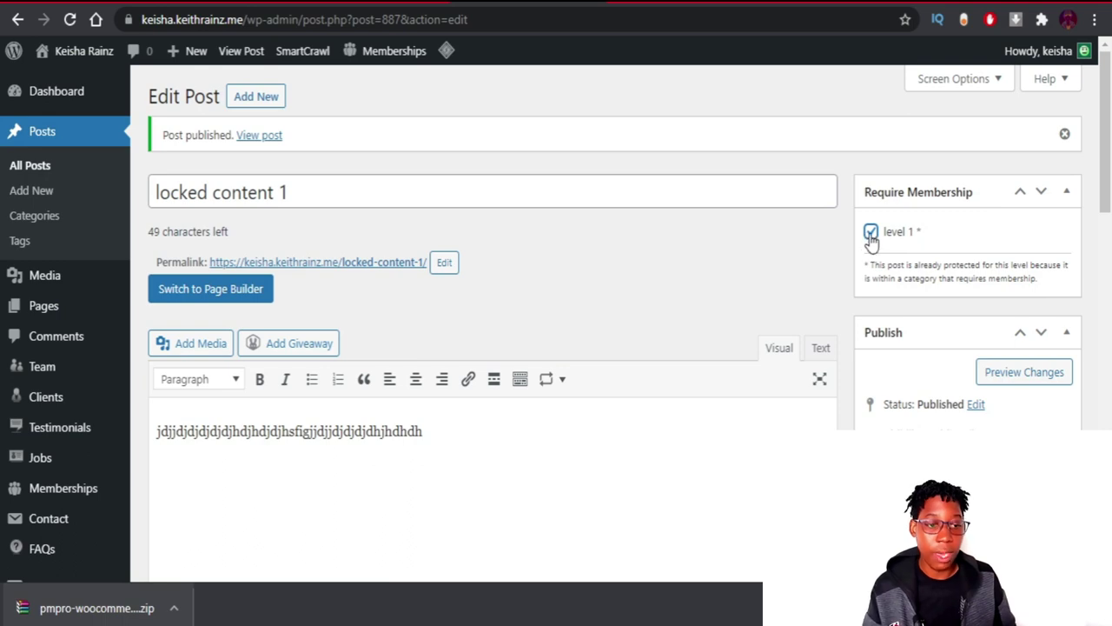
scroll(1046, 377, "down", 4)
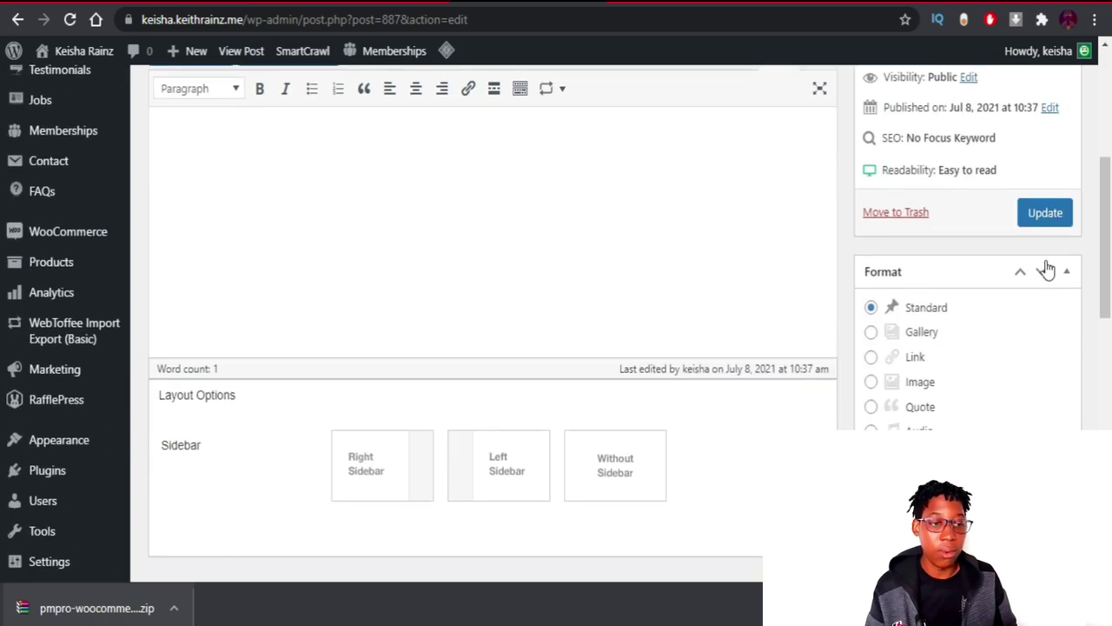
left_click(1045, 213)
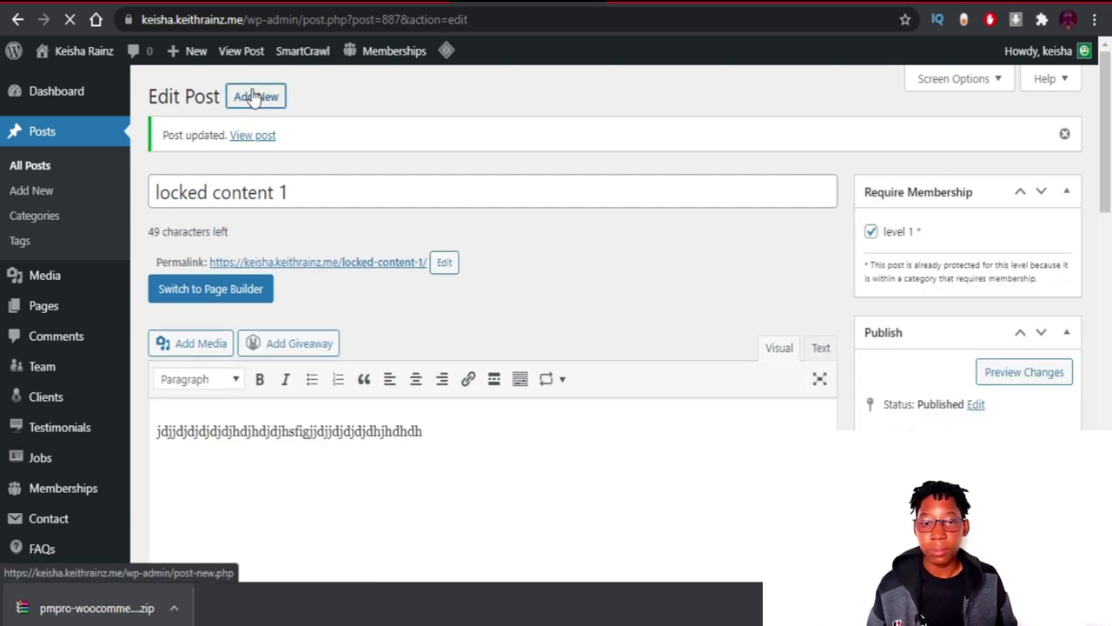
Start another new post titled "second post" and enter "jjjjsjsjsjsjjss" as its body text
left_click(254, 98)
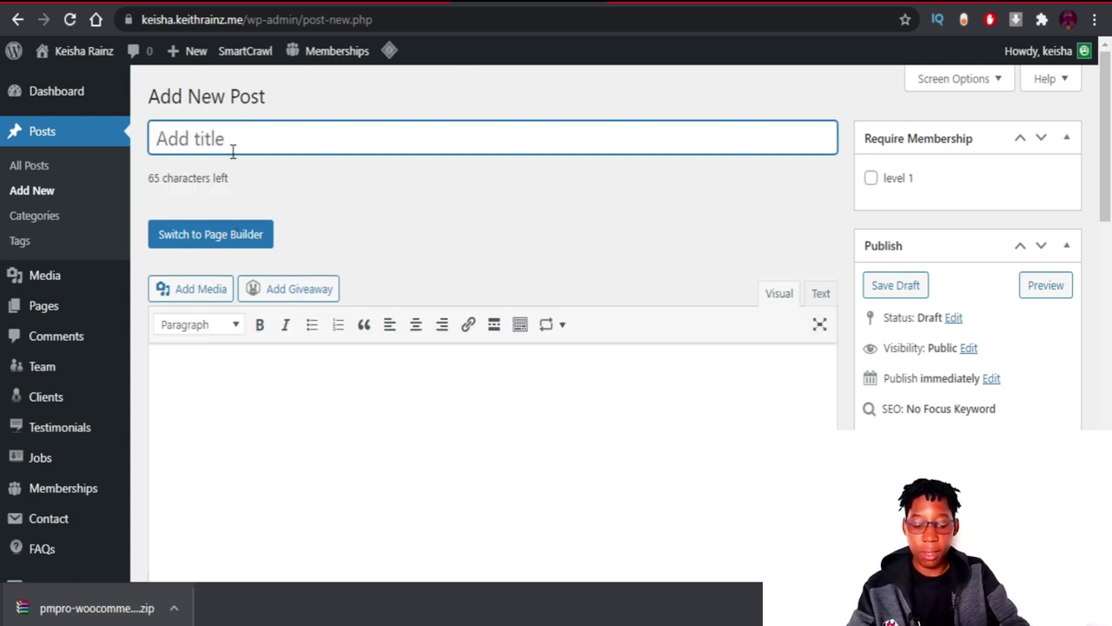
type("second ")
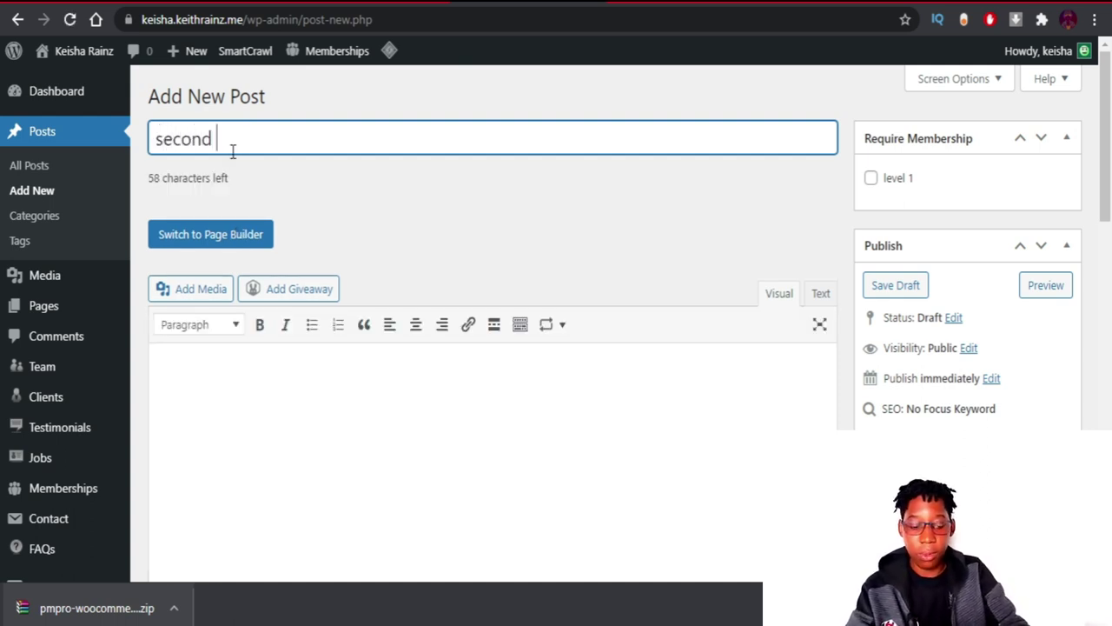
type("post")
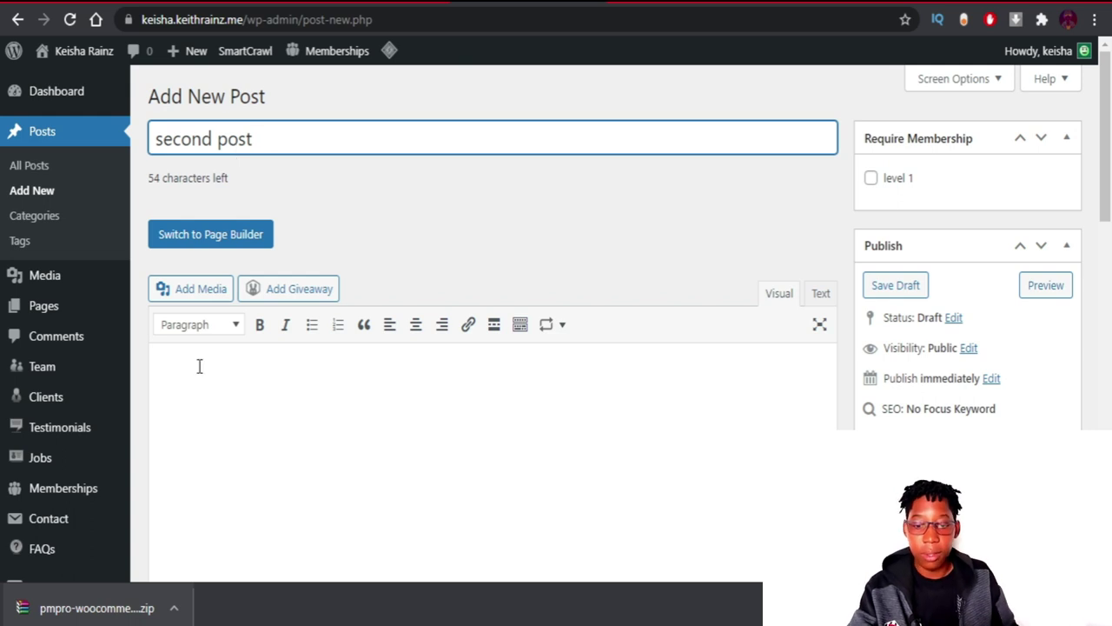
left_click(356, 437)
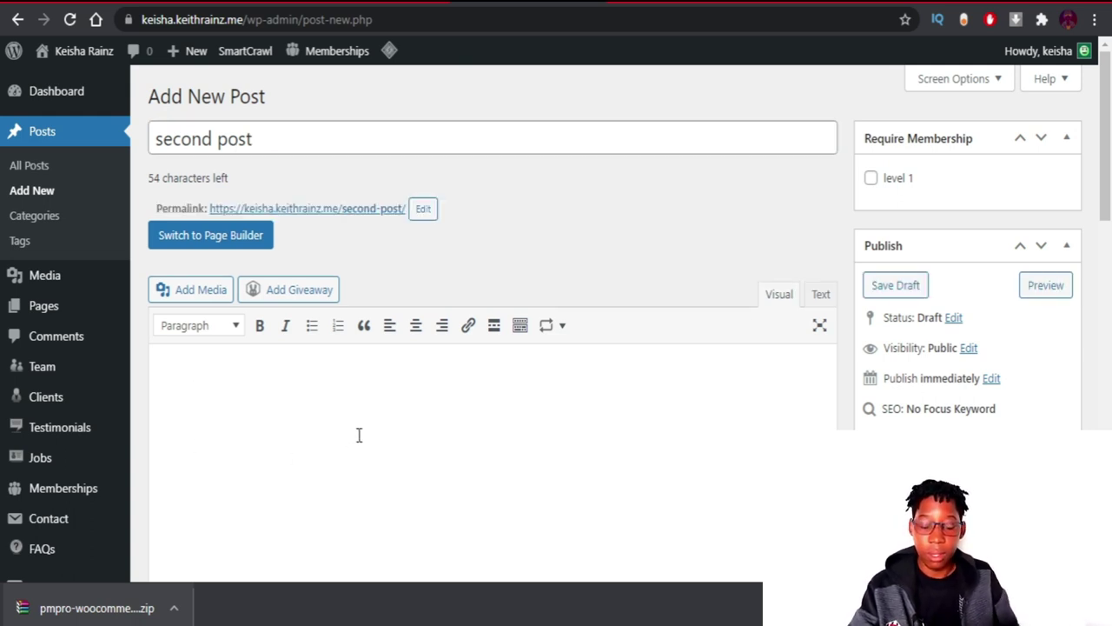
type("jjjjsjsjsjsjjss")
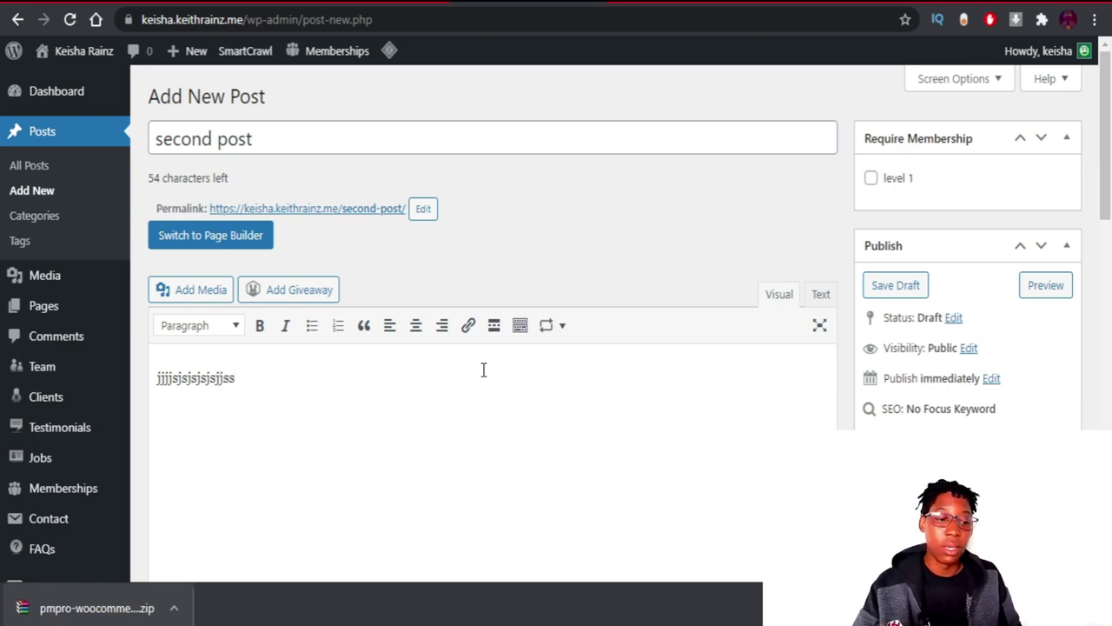
scroll(483, 370, "down", 3)
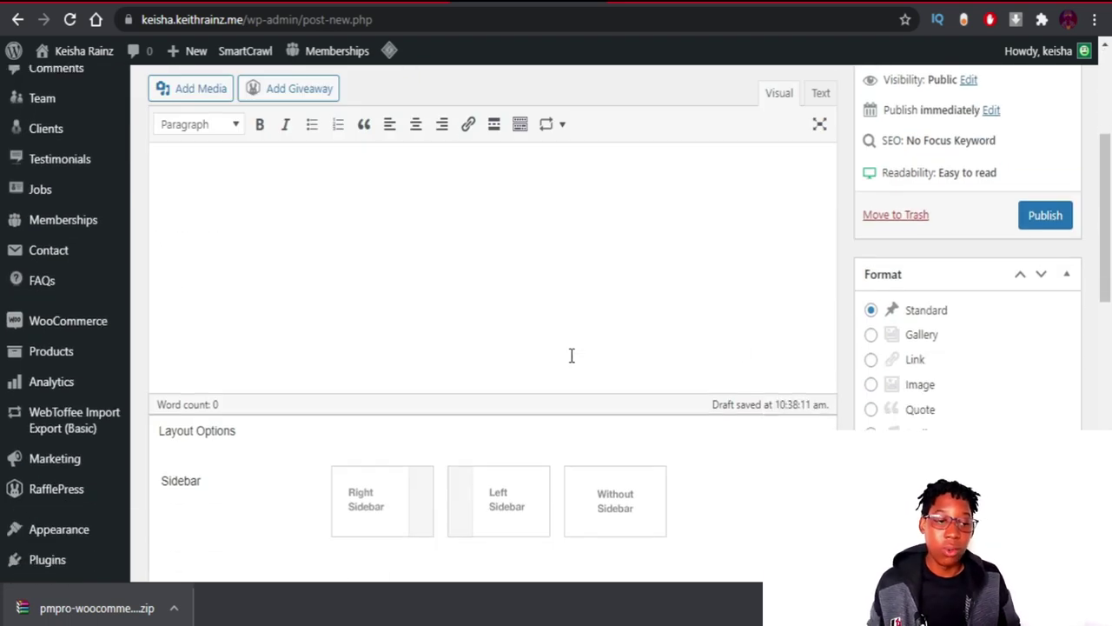
Publish the "second post" post in the Uncategorized category with the level 1 membership required
scroll(812, 301, "up", 3)
left_click(877, 182)
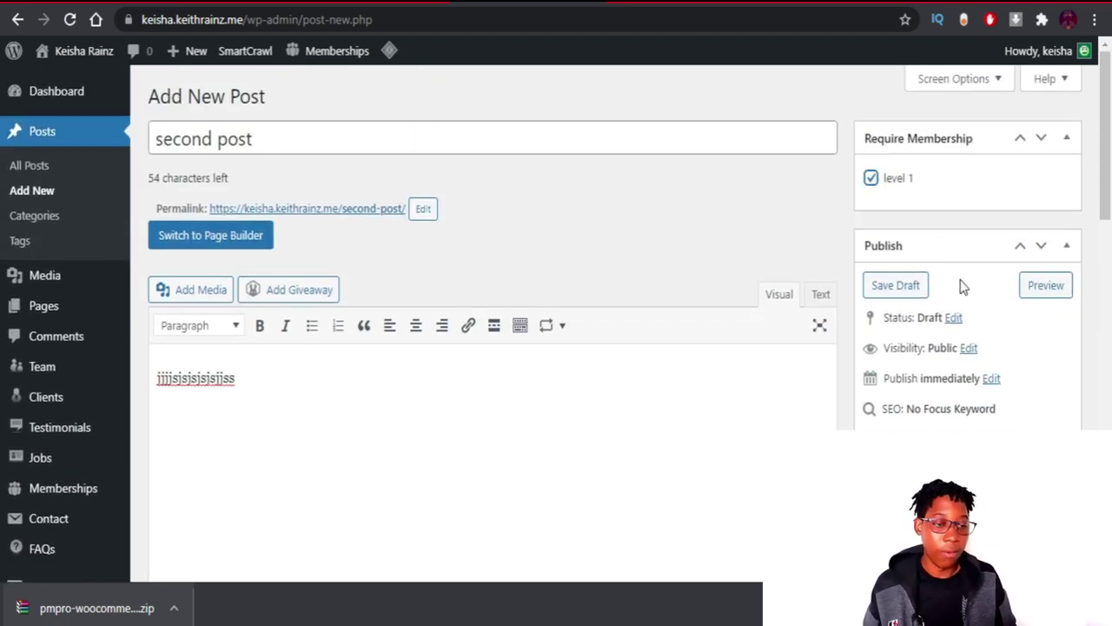
scroll(1000, 415, "down", 5)
scroll(998, 412, "down", 1)
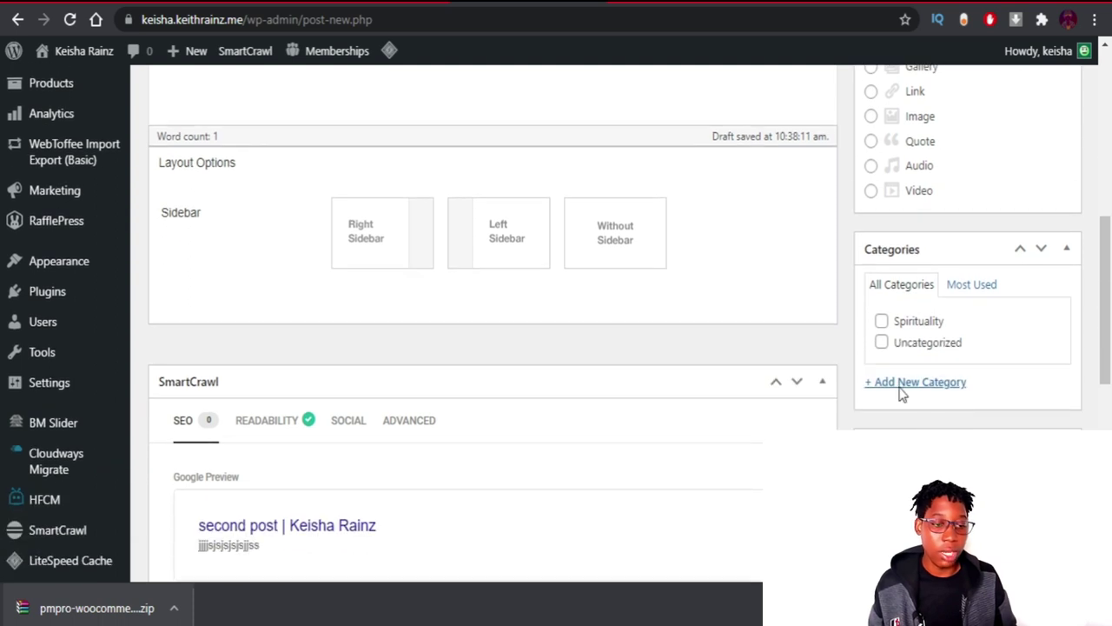
left_click(881, 343)
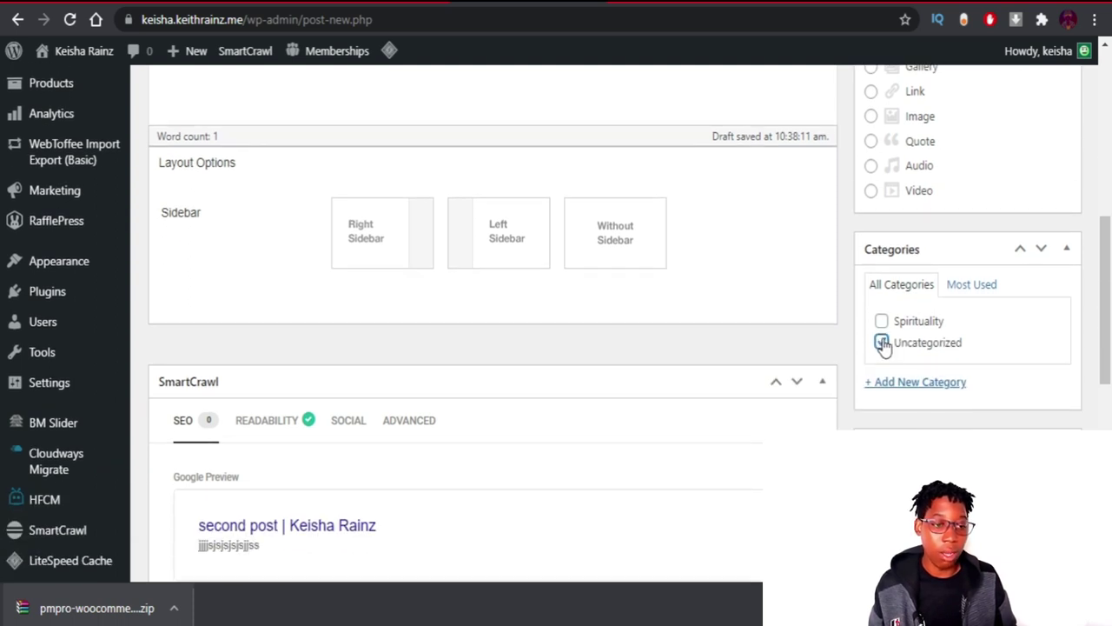
scroll(904, 379, "up", 5)
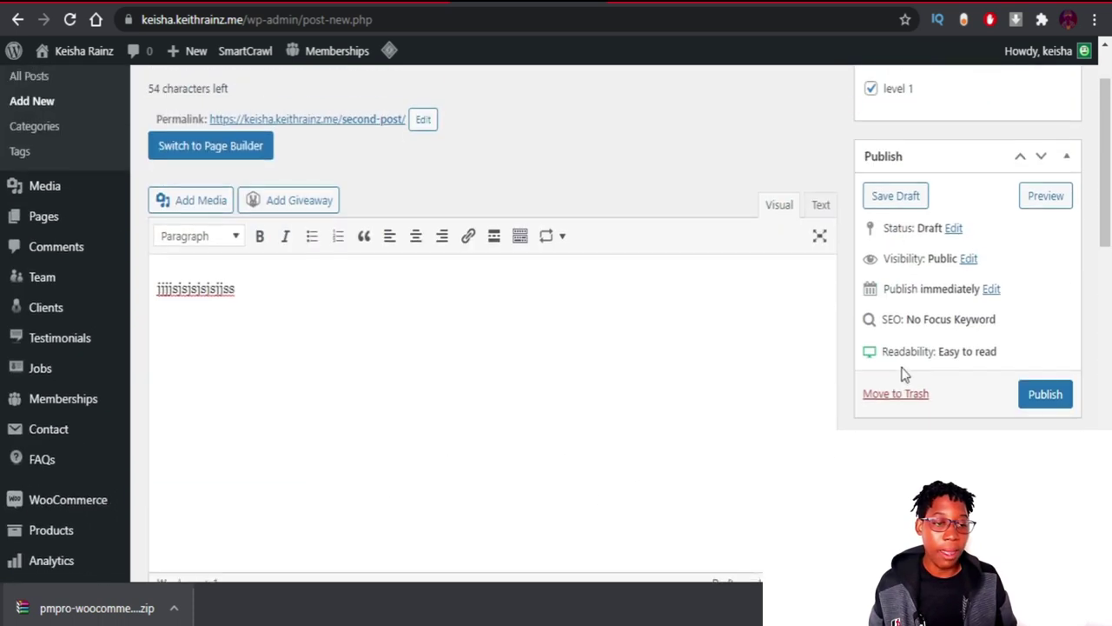
left_click(1047, 395)
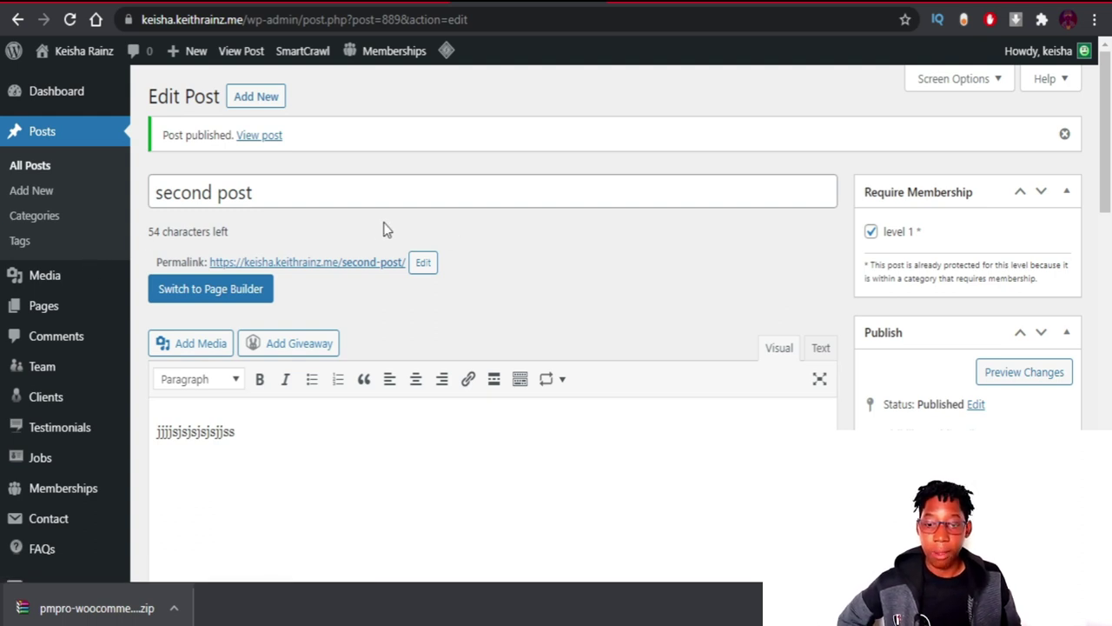
Start a new post titled "hhhdd" and insert the dark-background line drawing of a girl in a cap from the media library
scroll(348, 244, "down", 2)
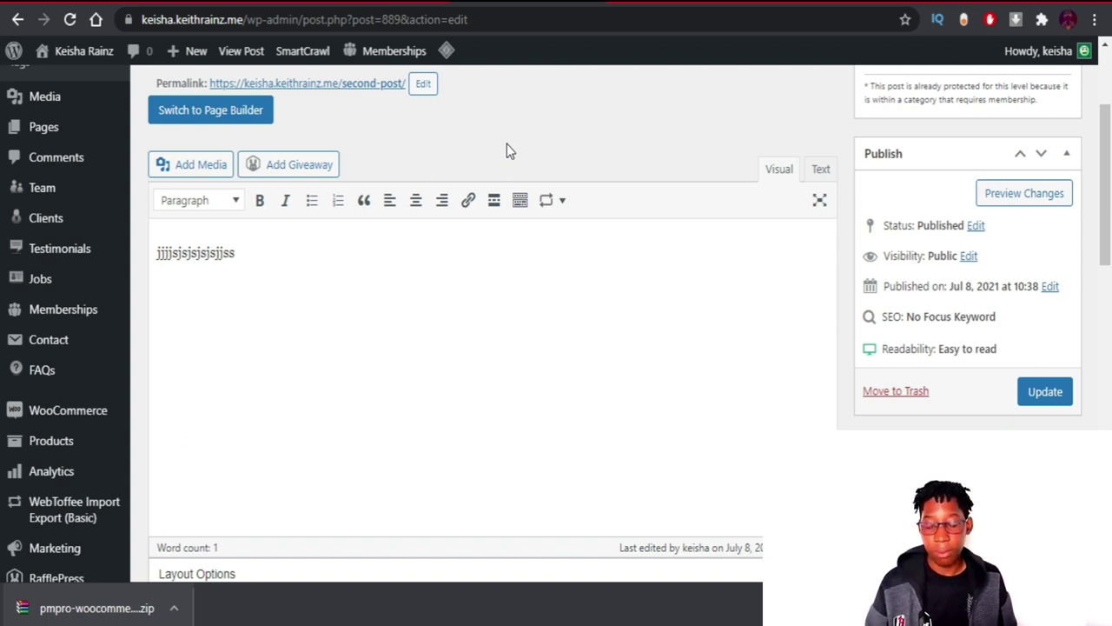
scroll(216, 266, "up", 2)
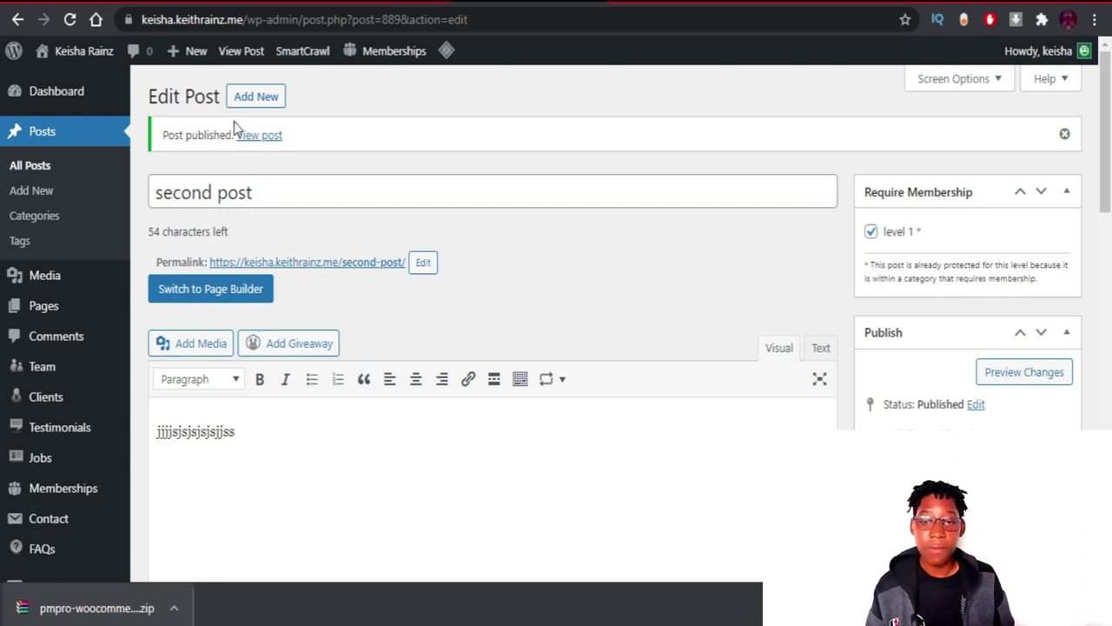
left_click(250, 98)
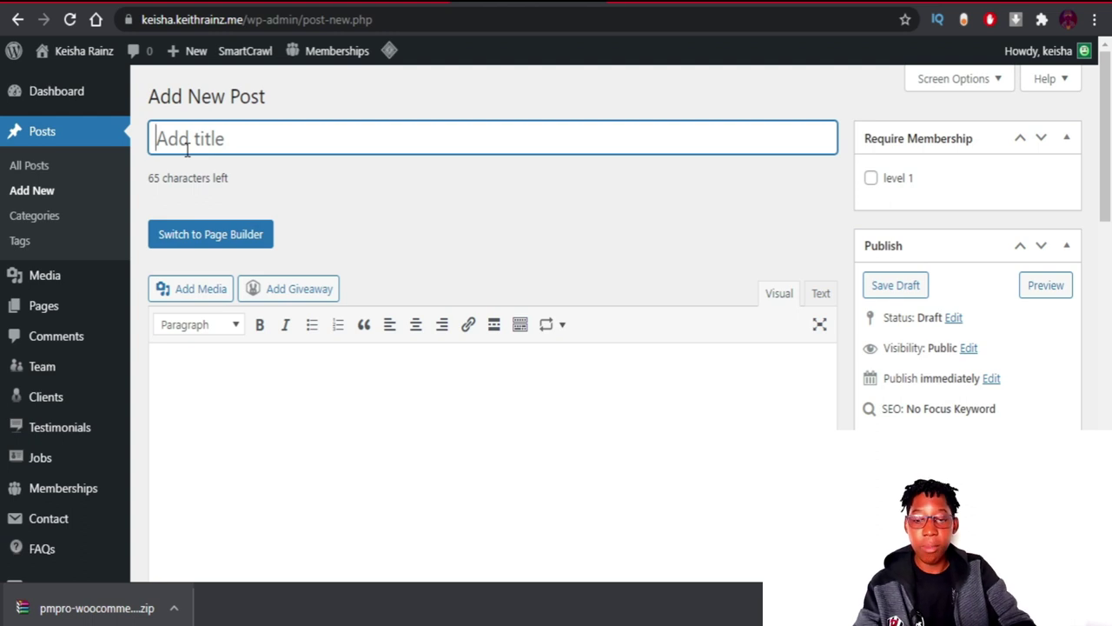
type("hhhdd")
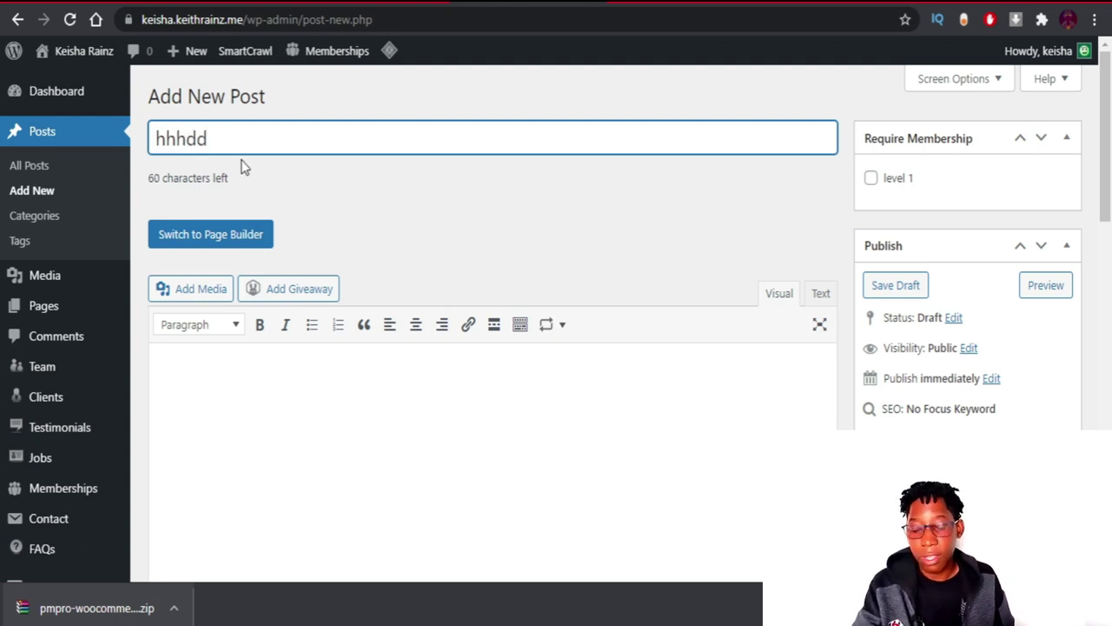
left_click(195, 295)
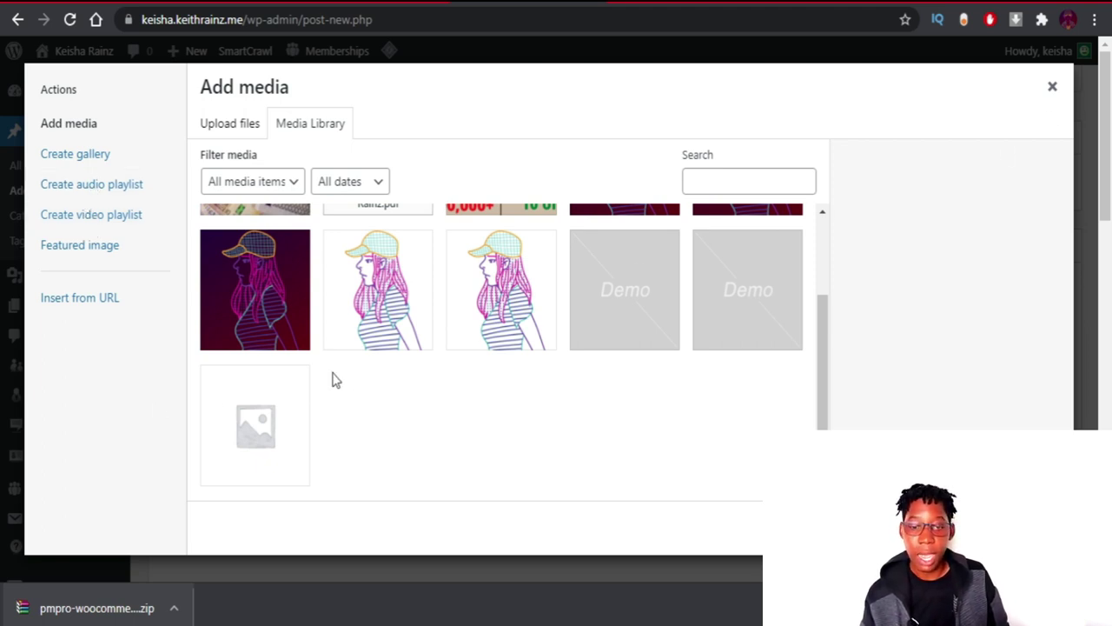
left_click(263, 323)
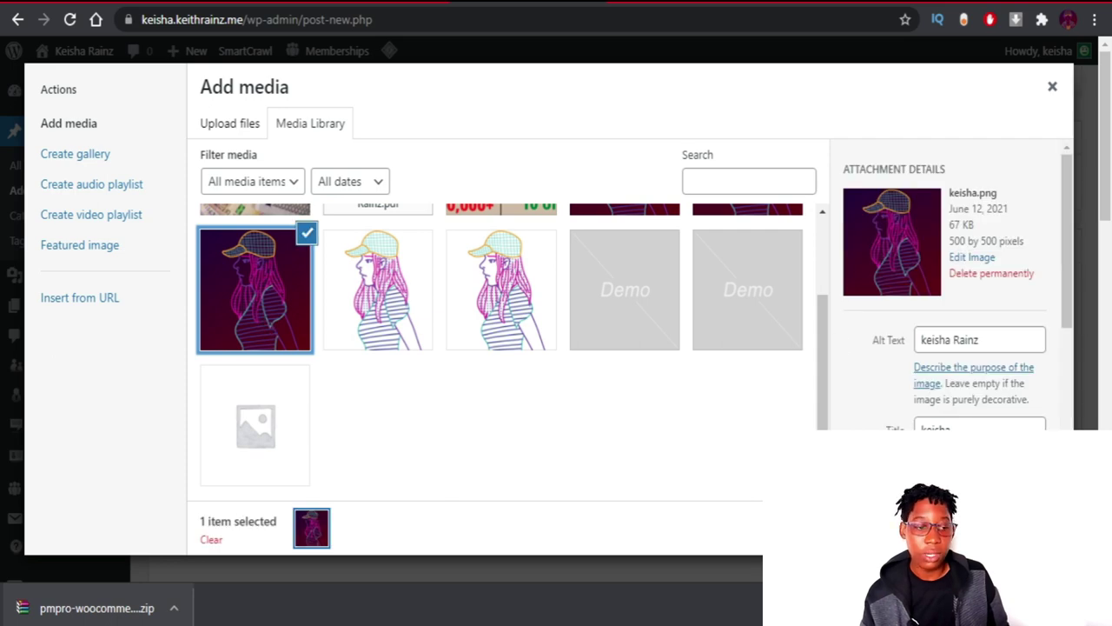
key("Escape")
scroll(442, 331, "down", 5)
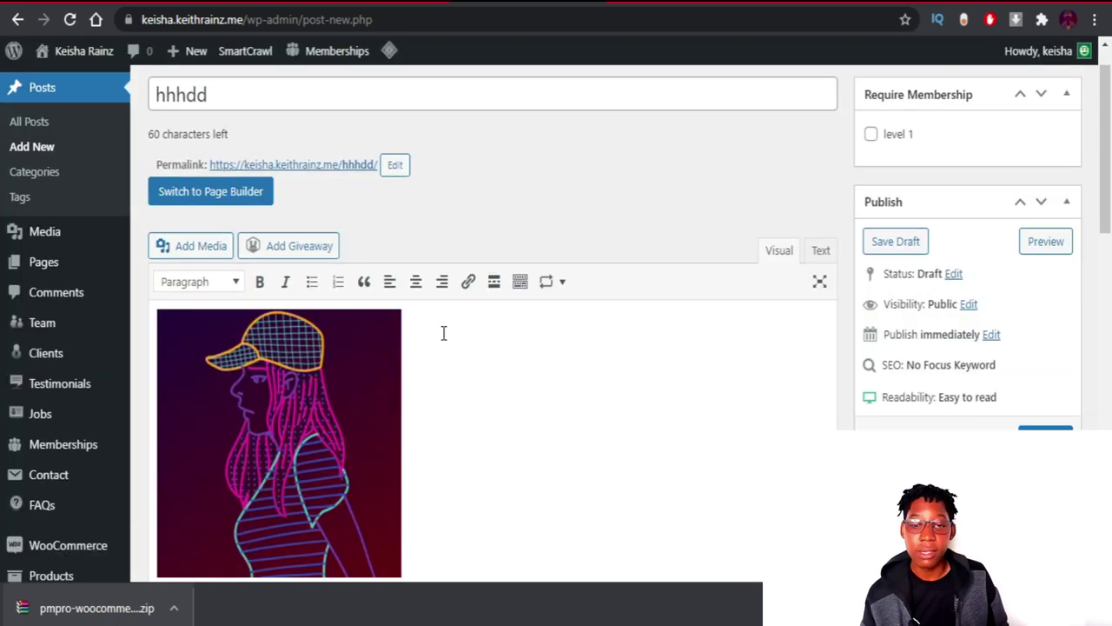
Publish the "hhhdd" image post in the Uncategorized category with the level 1 membership required
scroll(417, 340, "up", 4)
scroll(897, 357, "up", 3)
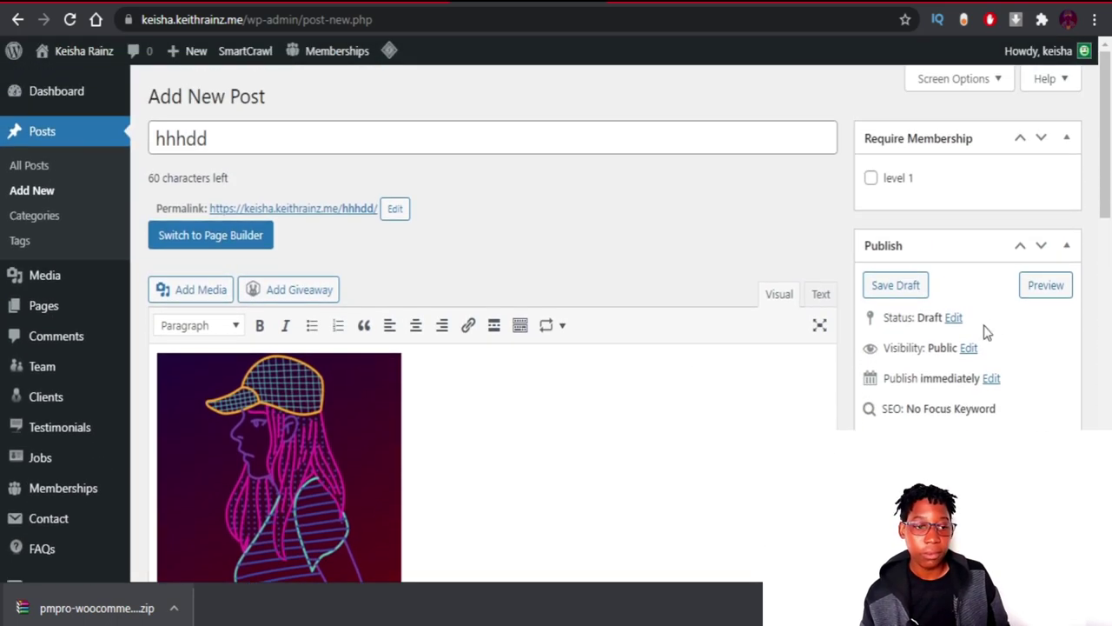
left_click(871, 178)
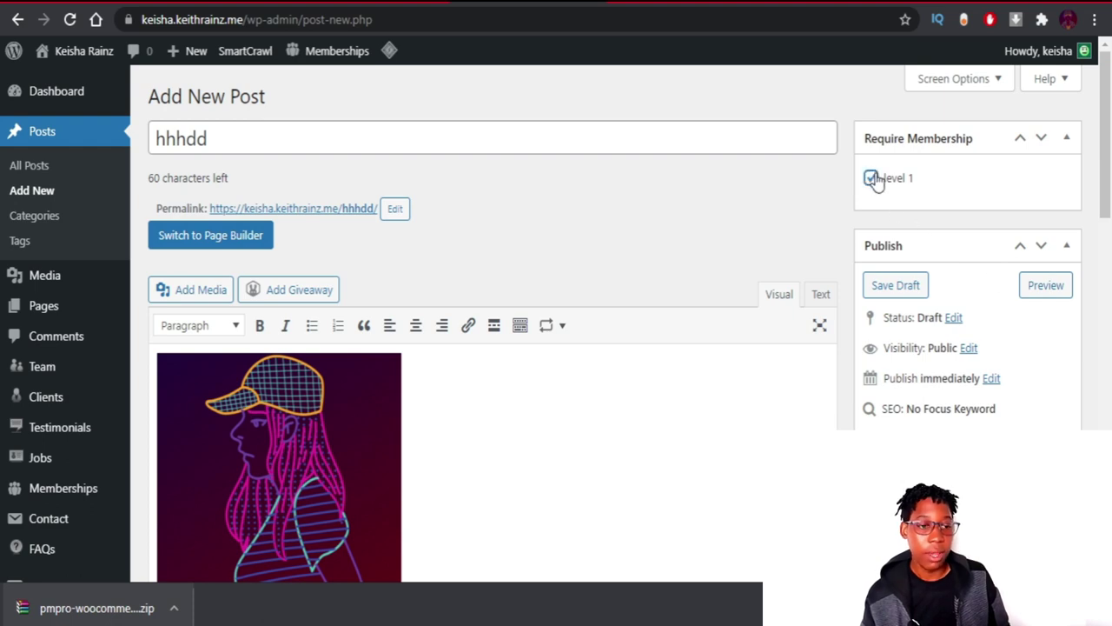
scroll(877, 395, "down", 7)
scroll(923, 393, "down", 2)
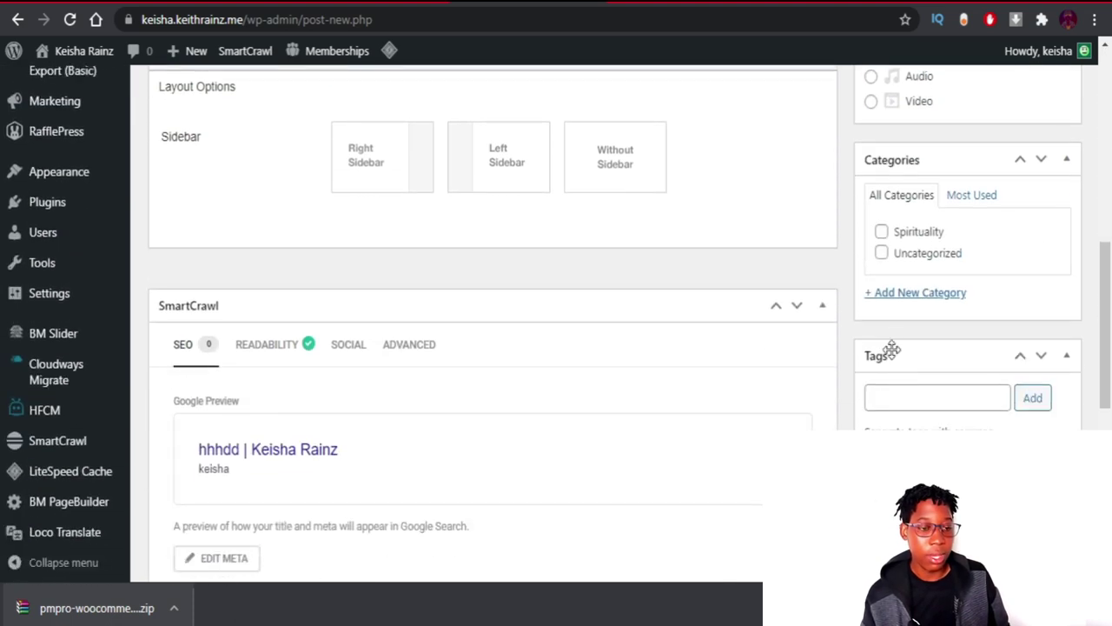
left_click(882, 253)
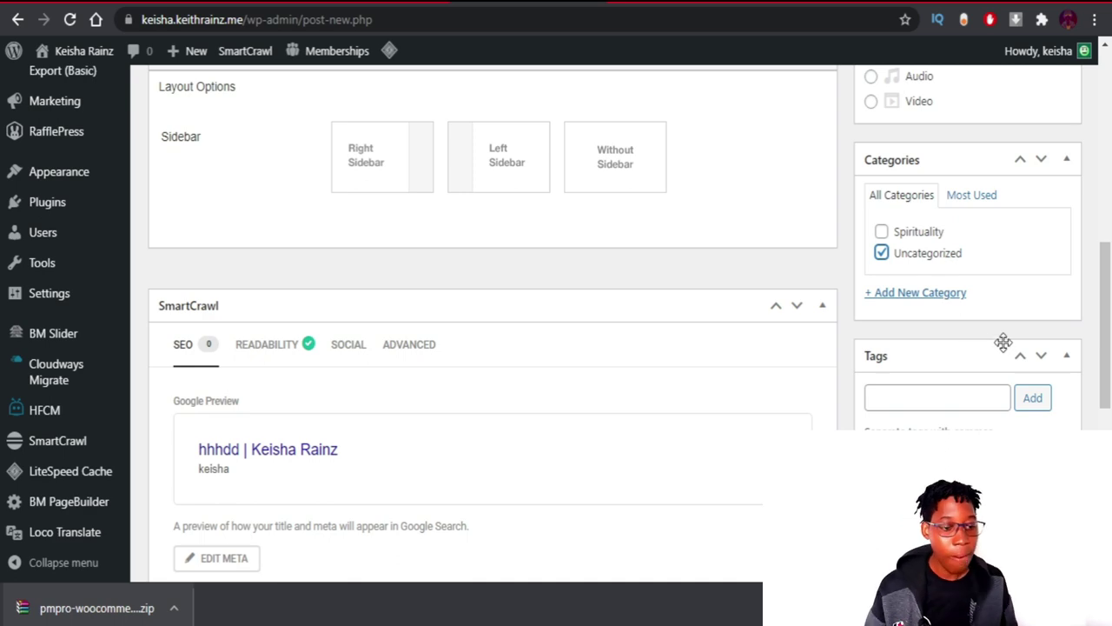
scroll(1003, 340, "up", 5)
left_click(1052, 304)
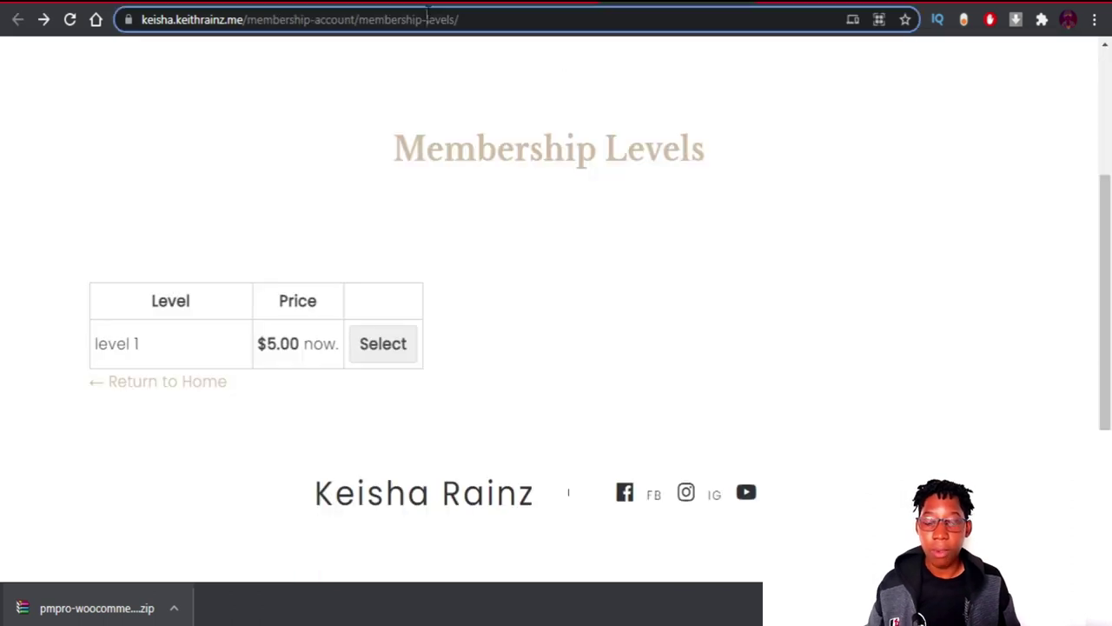
Copy the Membership Levels page address and open that page in a new incognito window
left_click(432, 18)
key("ctrl+c")
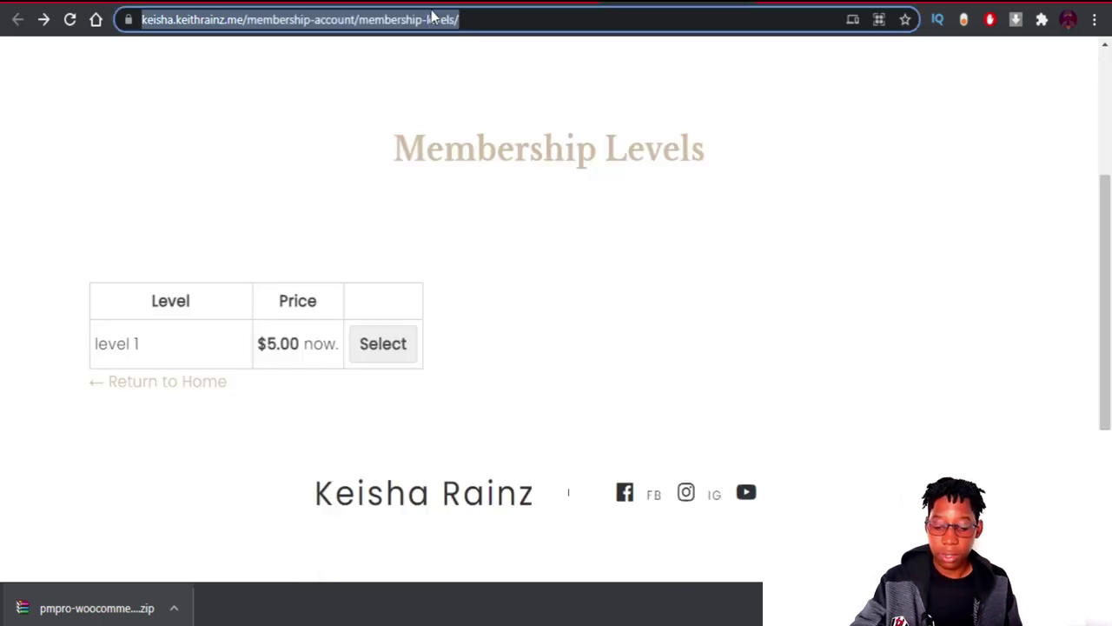
left_click(1095, 23)
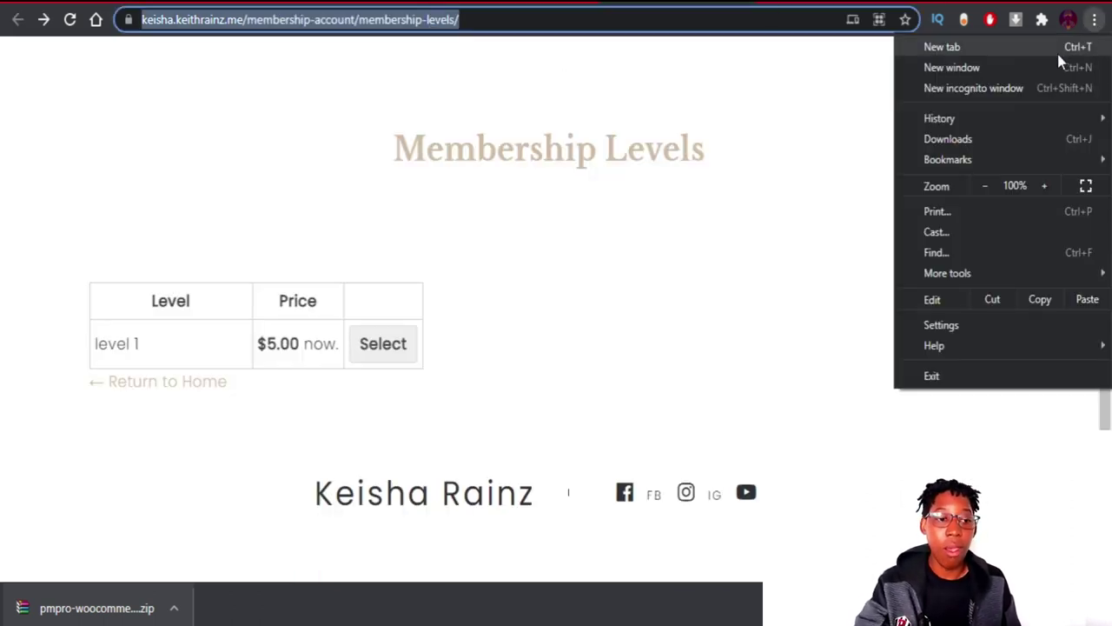
left_click(1001, 88)
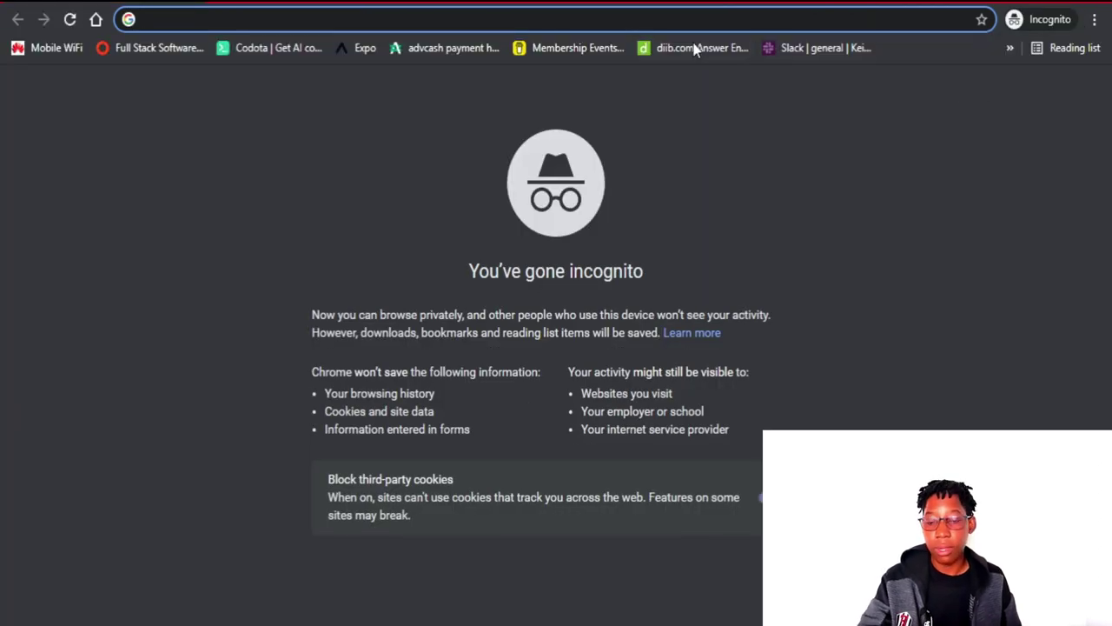
key("ctrl+v")
key("Return")
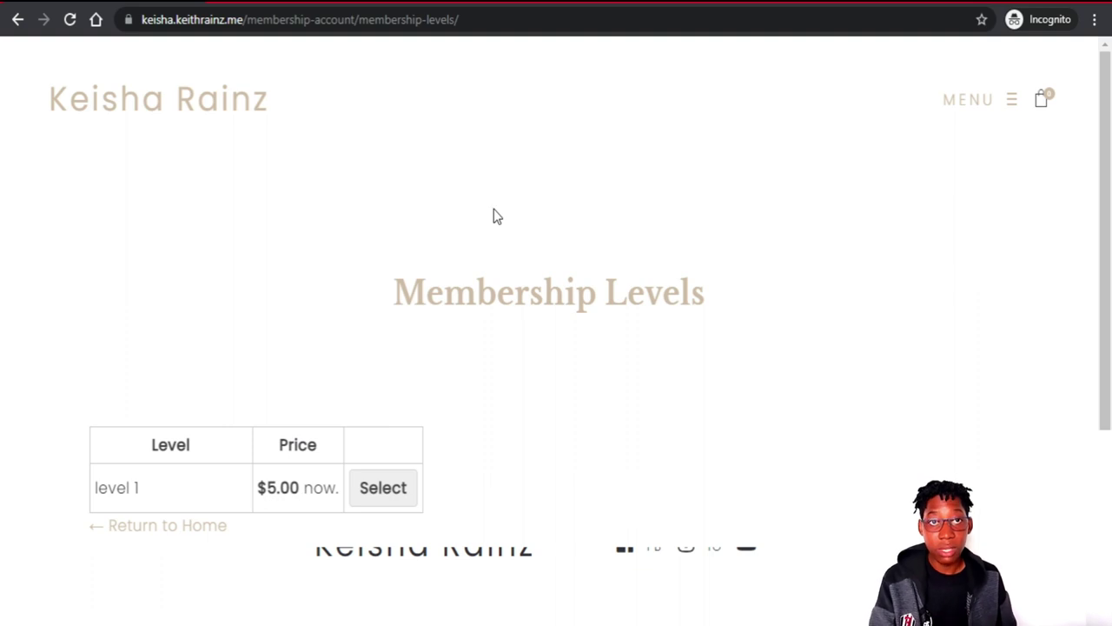
Select the level 1 membership and review its checkout page, including the level description, account fields and mobile money instructions
left_click_drag(479, 294, 629, 295)
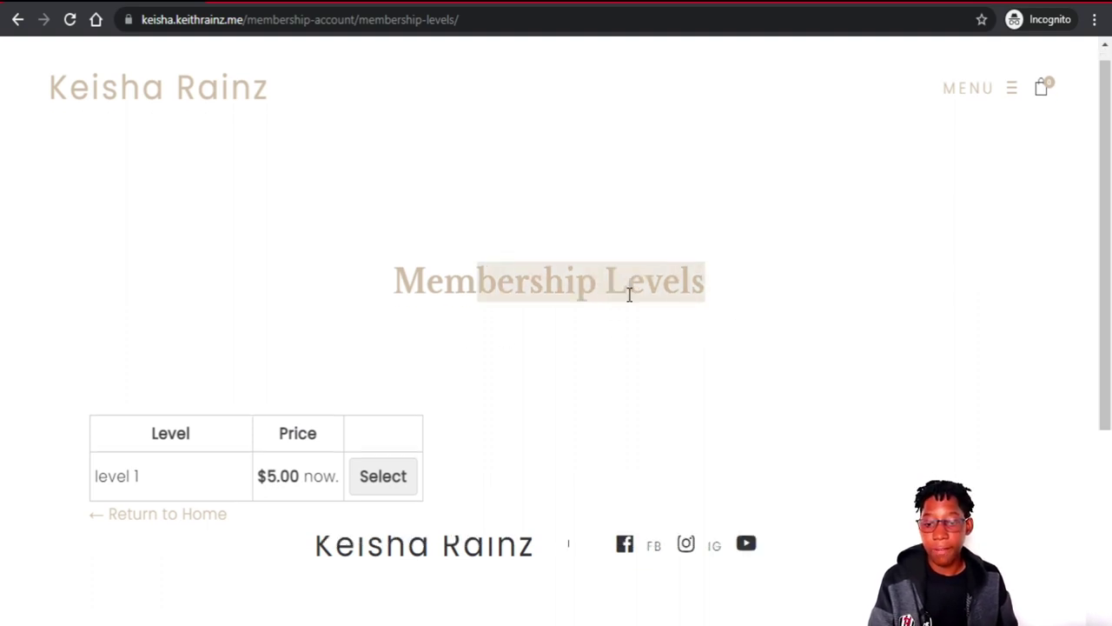
scroll(629, 295, "down", 1)
left_click(133, 415)
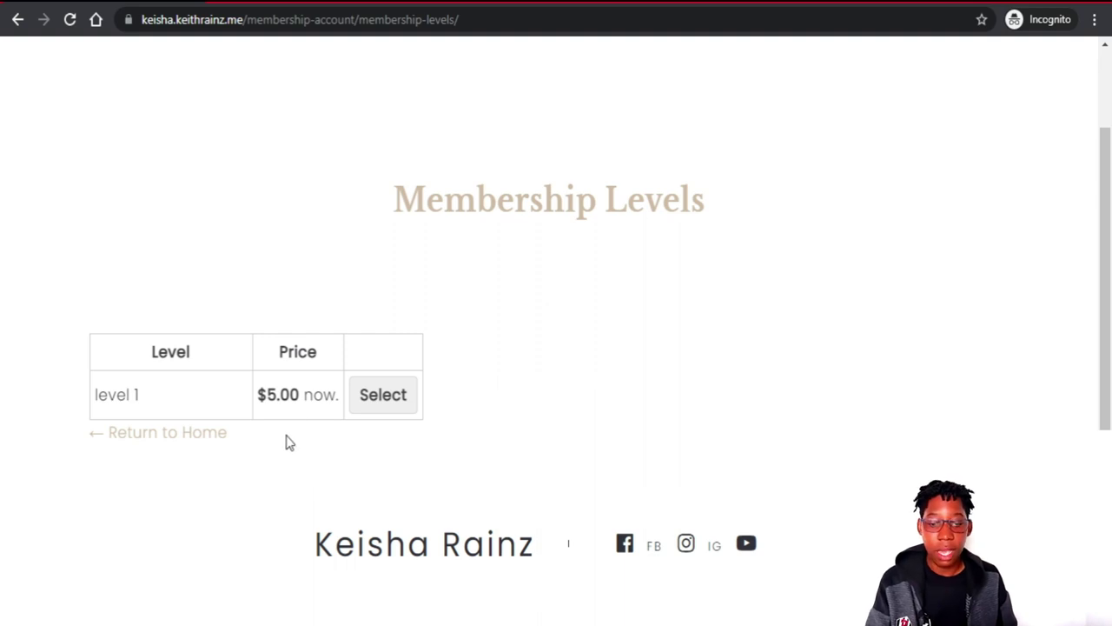
left_click(384, 397)
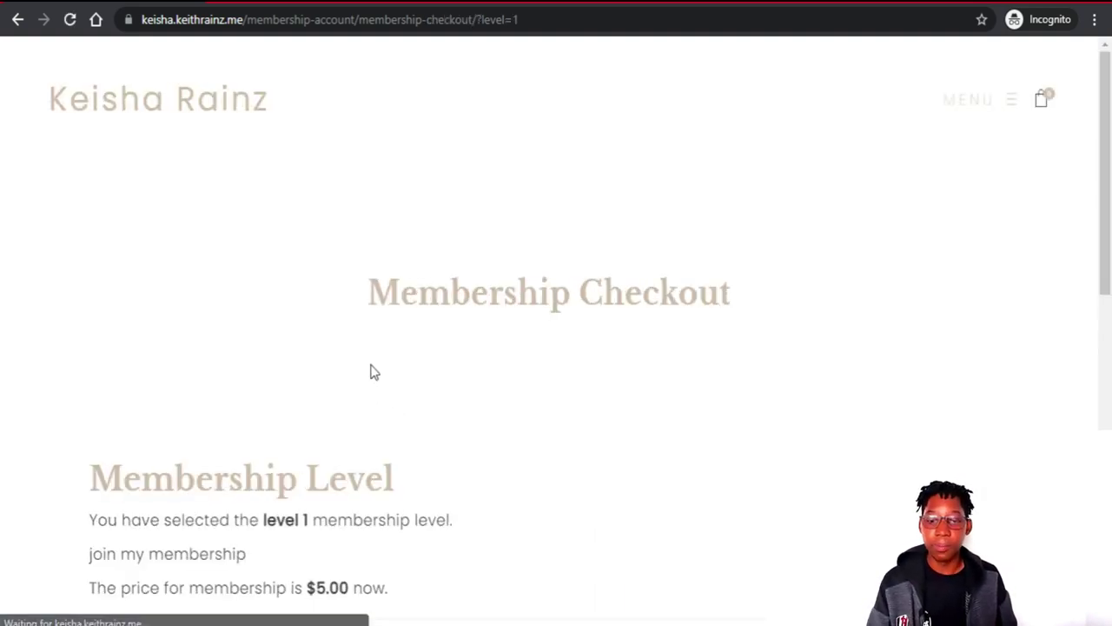
scroll(373, 348, "down", 4)
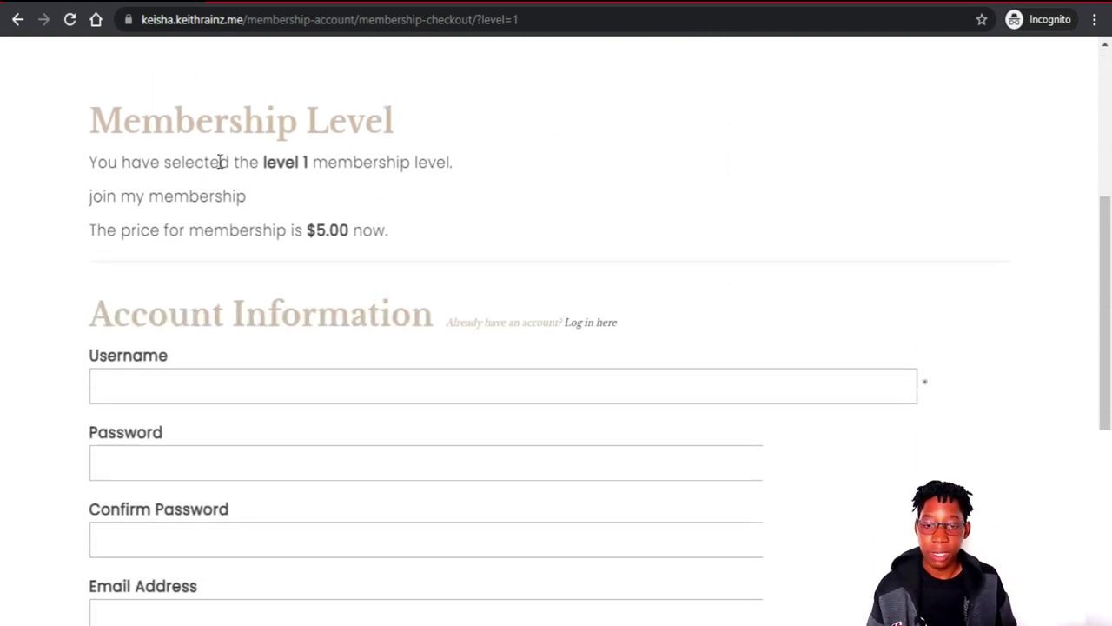
left_click_drag(256, 167, 522, 174)
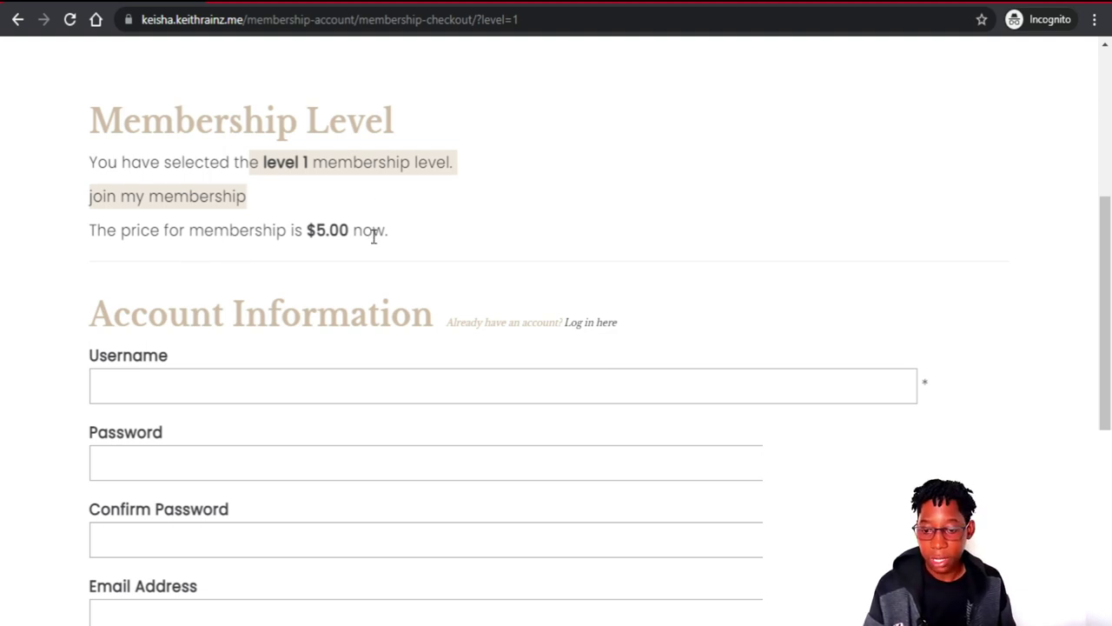
scroll(300, 224, "down", 2)
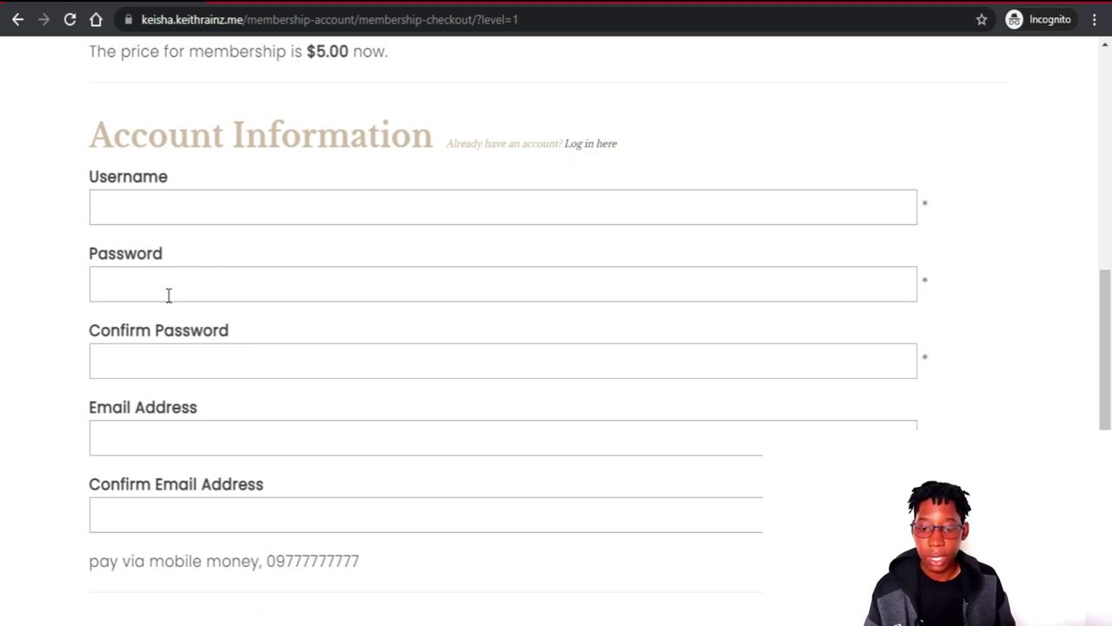
scroll(169, 296, "down", 3)
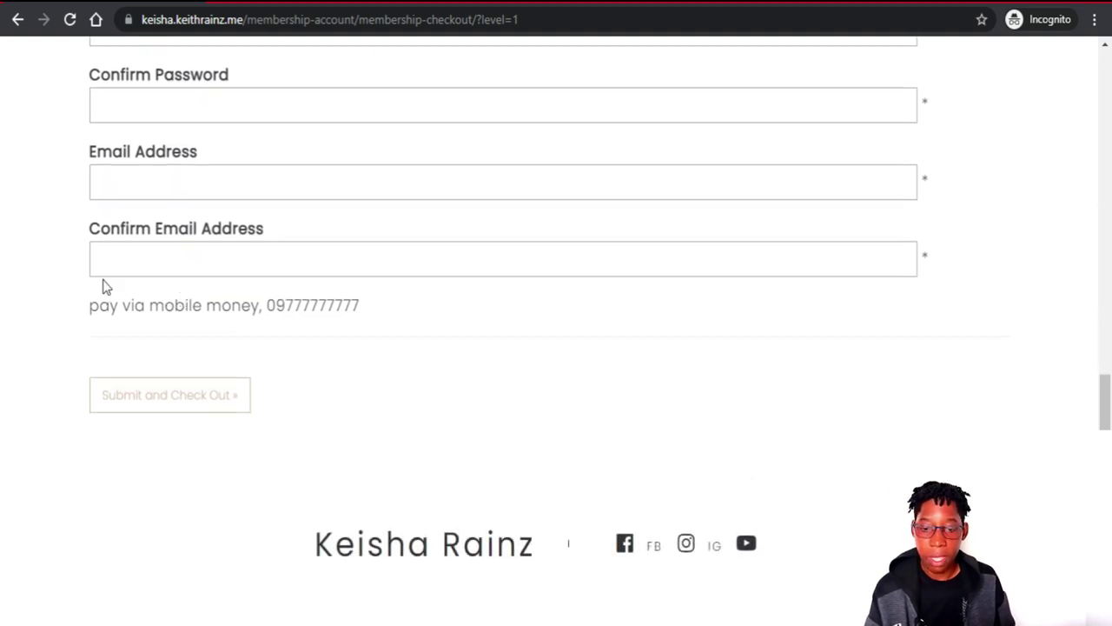
left_click_drag(268, 305, 365, 322)
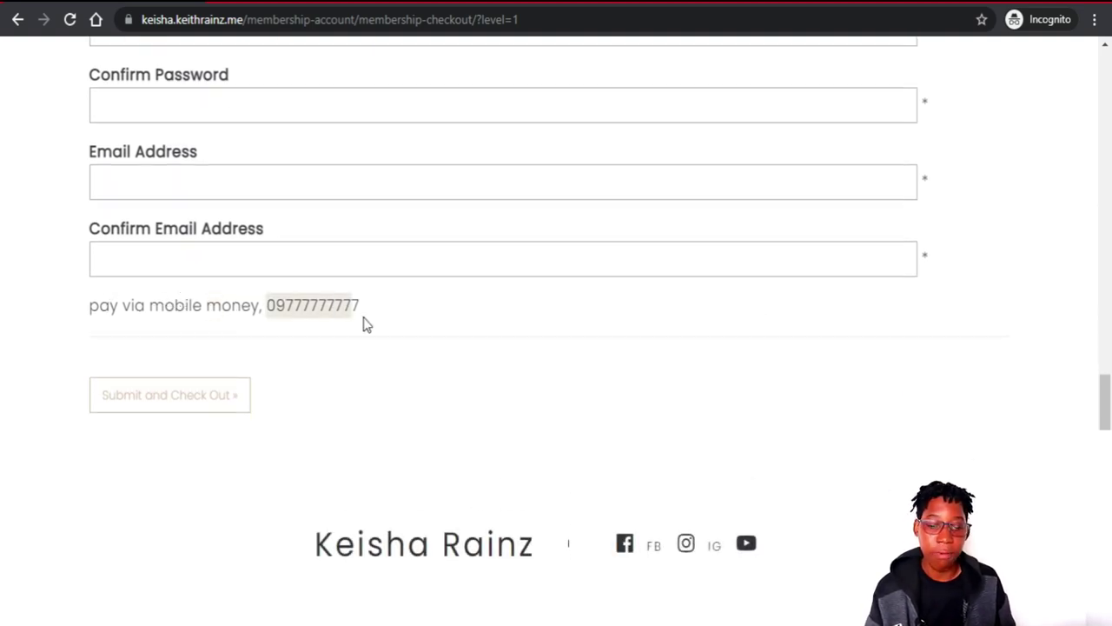
Submit the level 1 membership checkout with the completed account information and review the confirmation and invoice
scroll(348, 316, "up", 2)
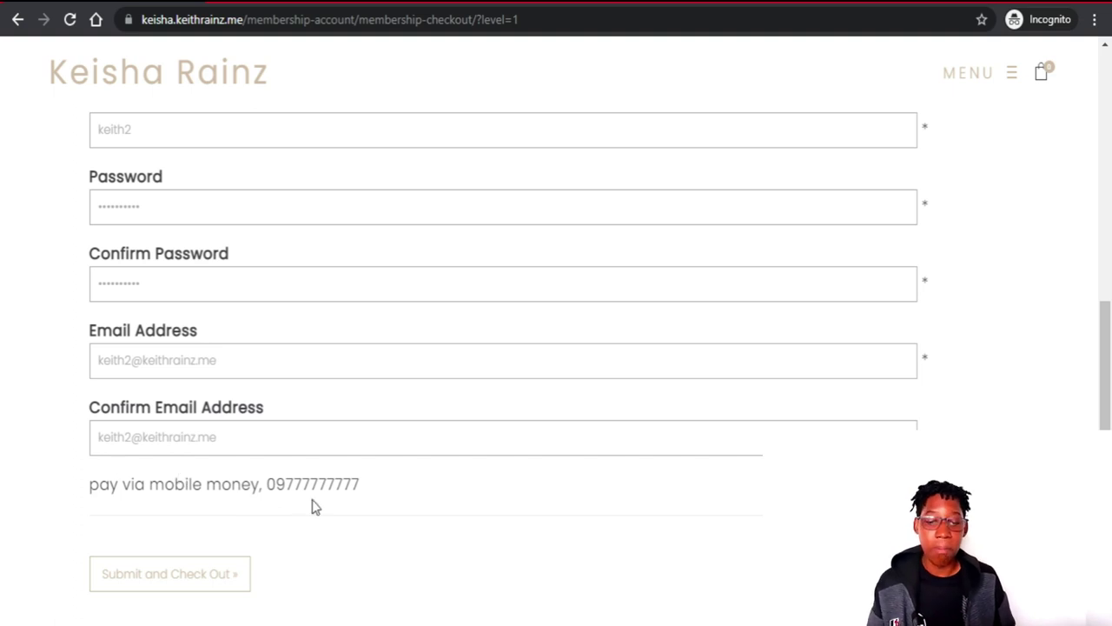
left_click_drag(264, 485, 404, 509)
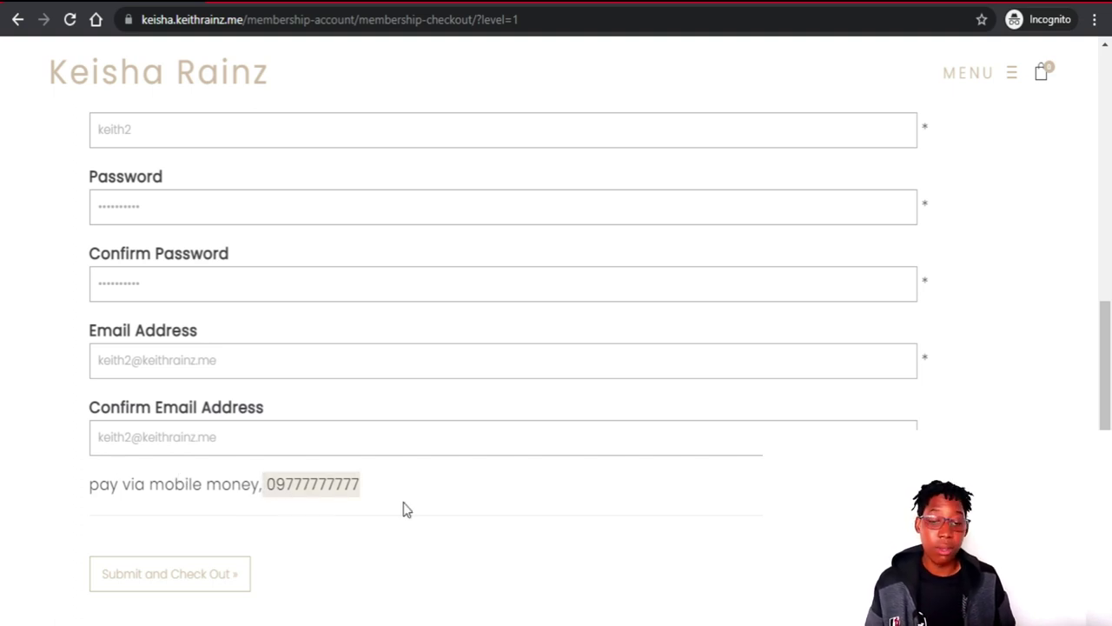
left_click(174, 583)
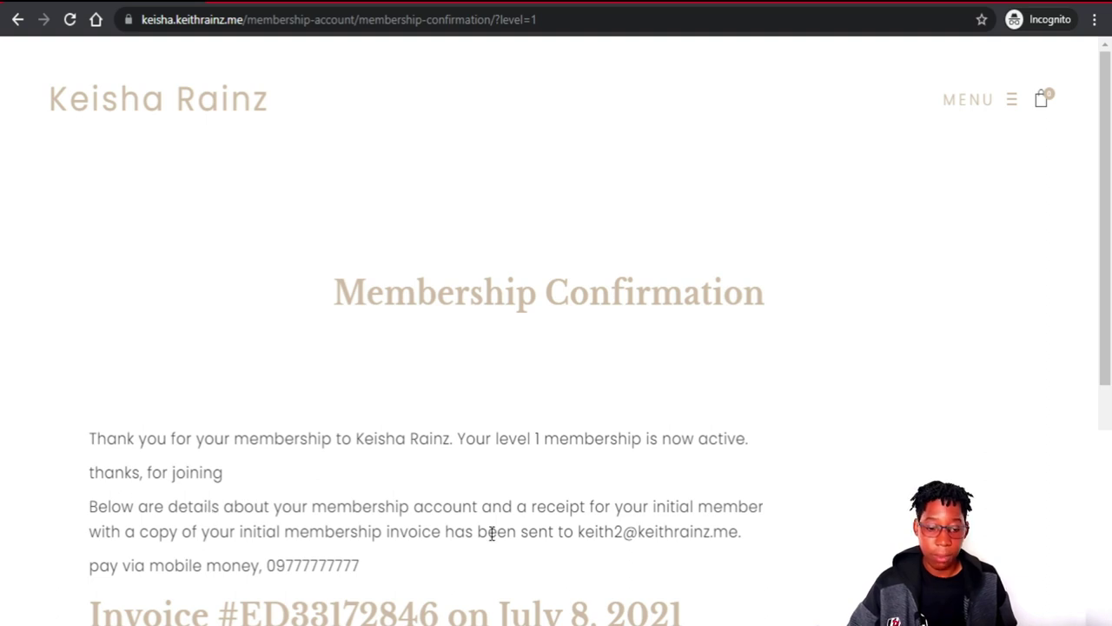
scroll(519, 537, "down", 1)
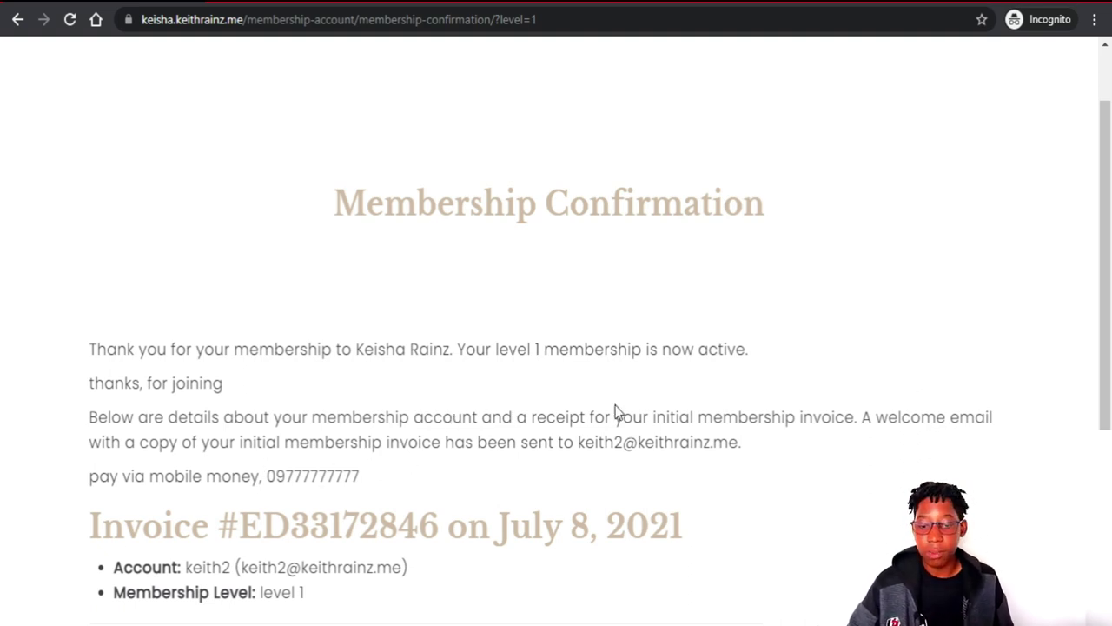
scroll(711, 402, "down", 3)
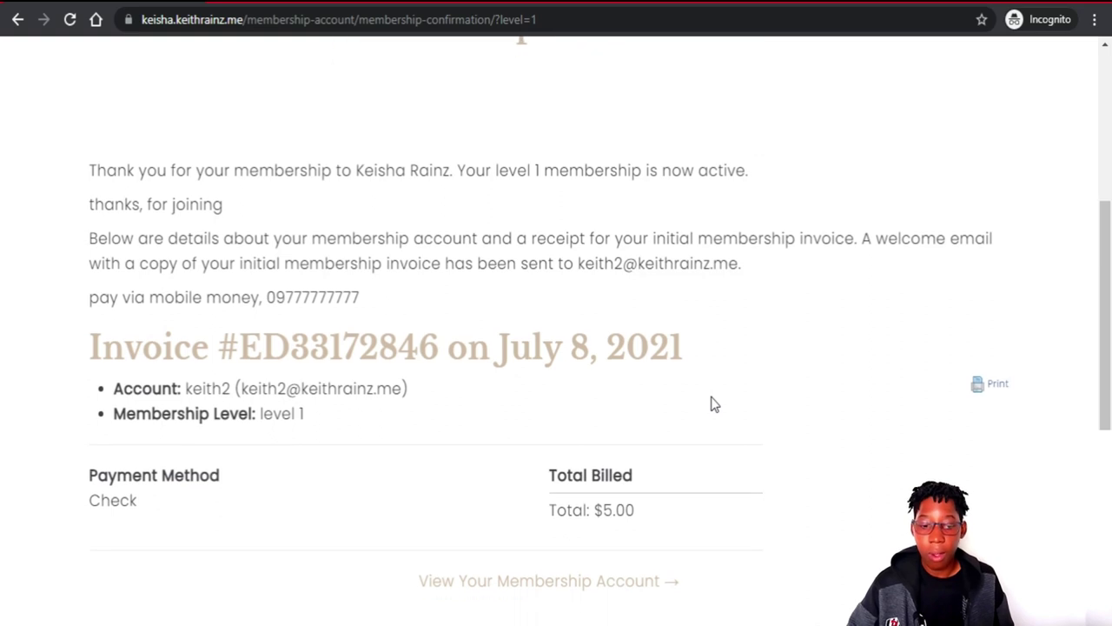
scroll(711, 400, "down", 1)
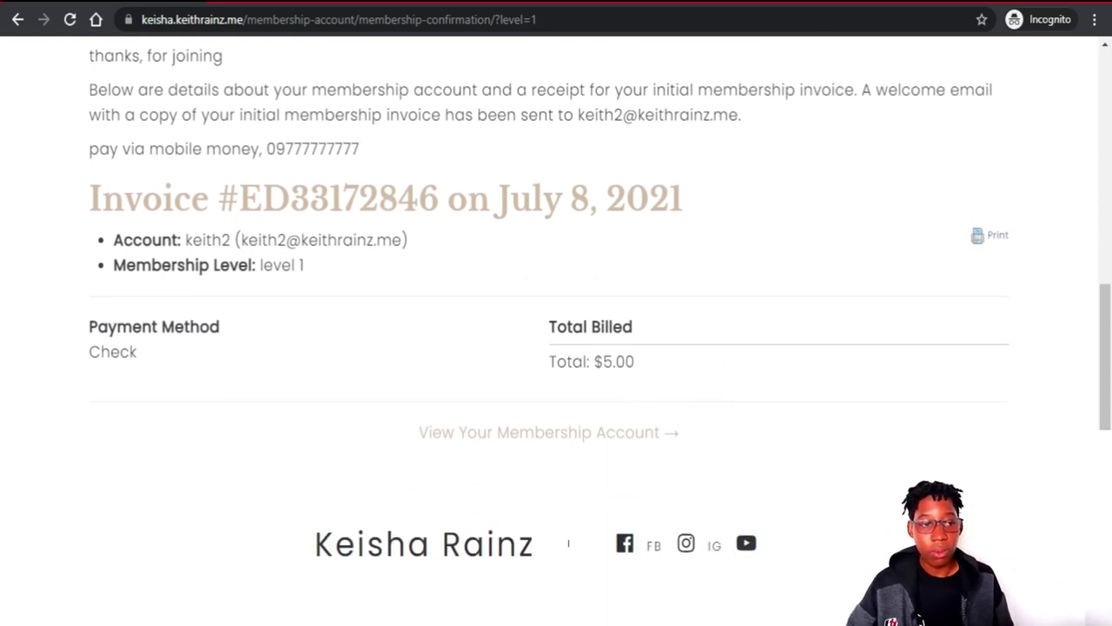
Switch back to the WordPress admin window and open the Paid Memberships Pro orders list
key("alt+Tab")
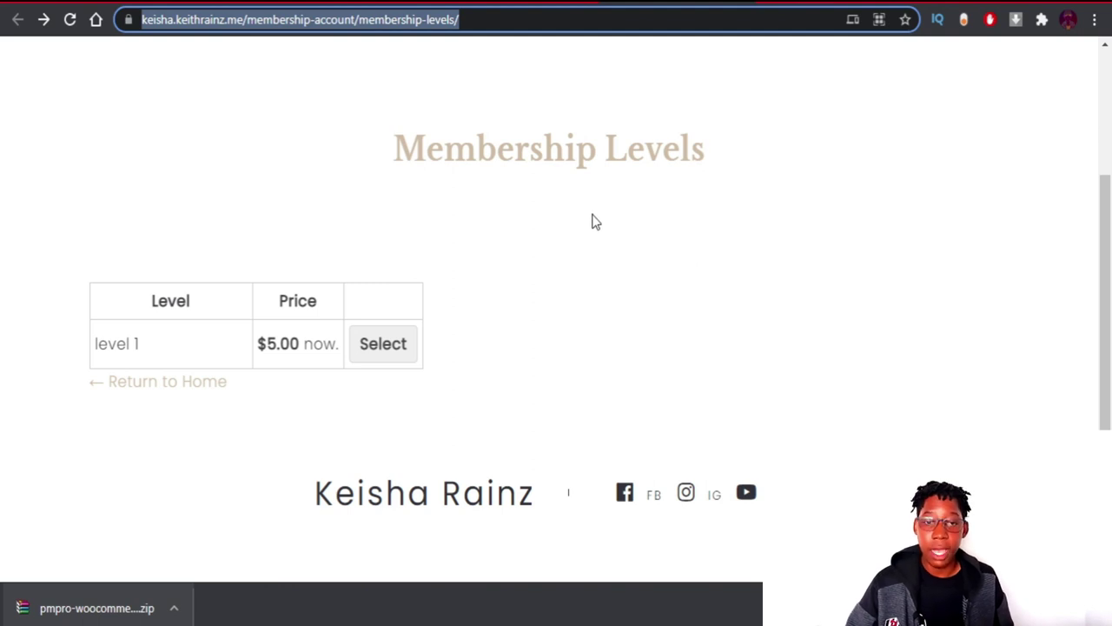
left_click(582, 191)
key("alt+Tab")
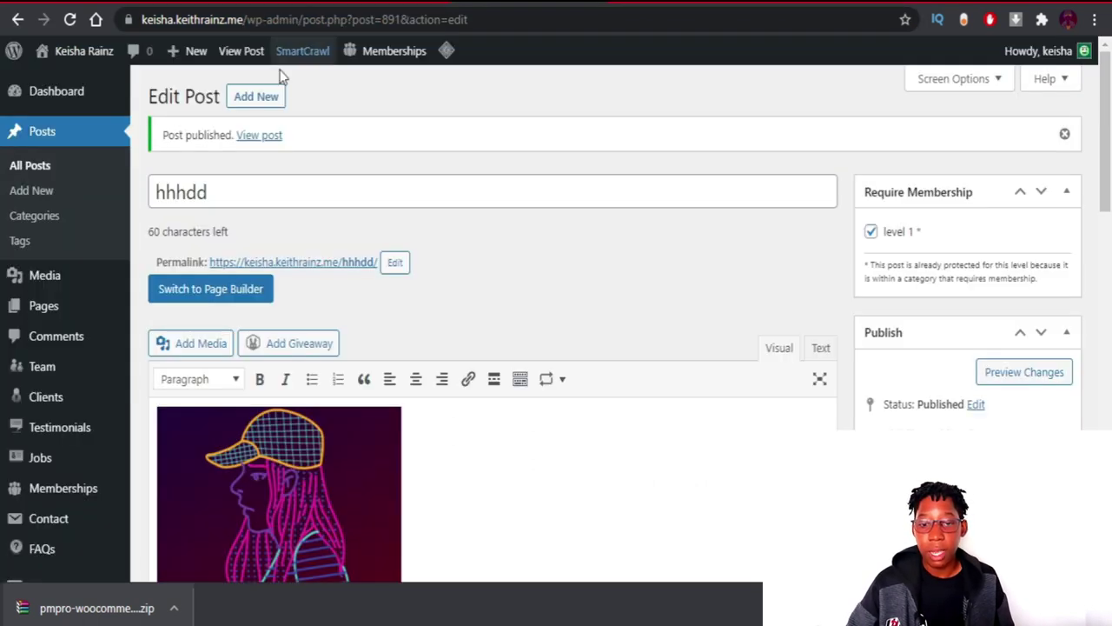
scroll(74, 372, "down", 2)
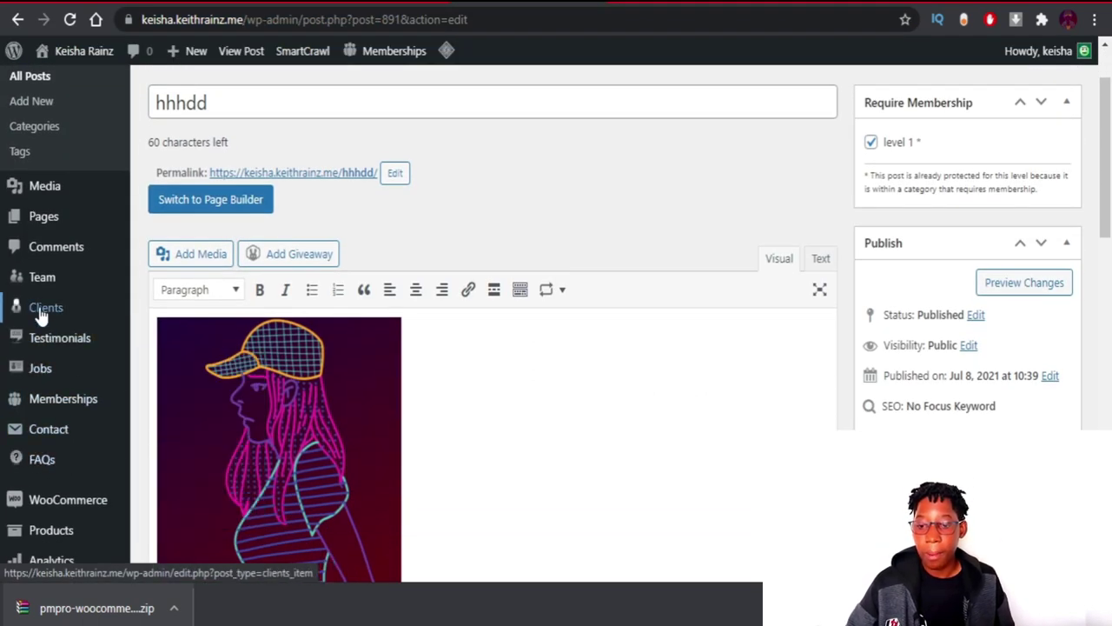
mouse_move(70, 404)
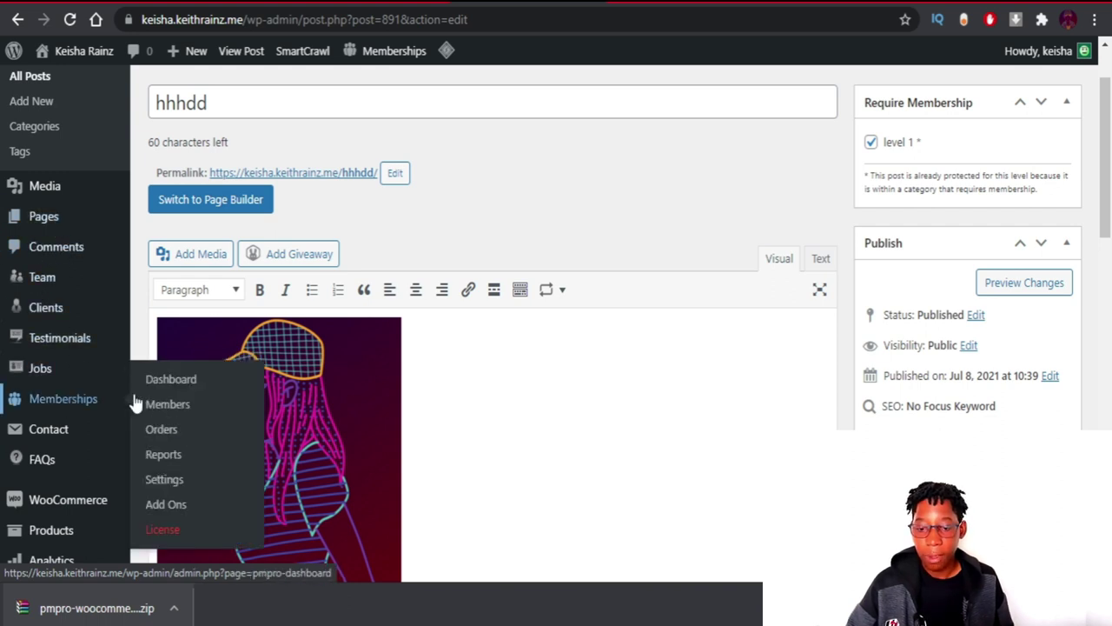
left_click(179, 391)
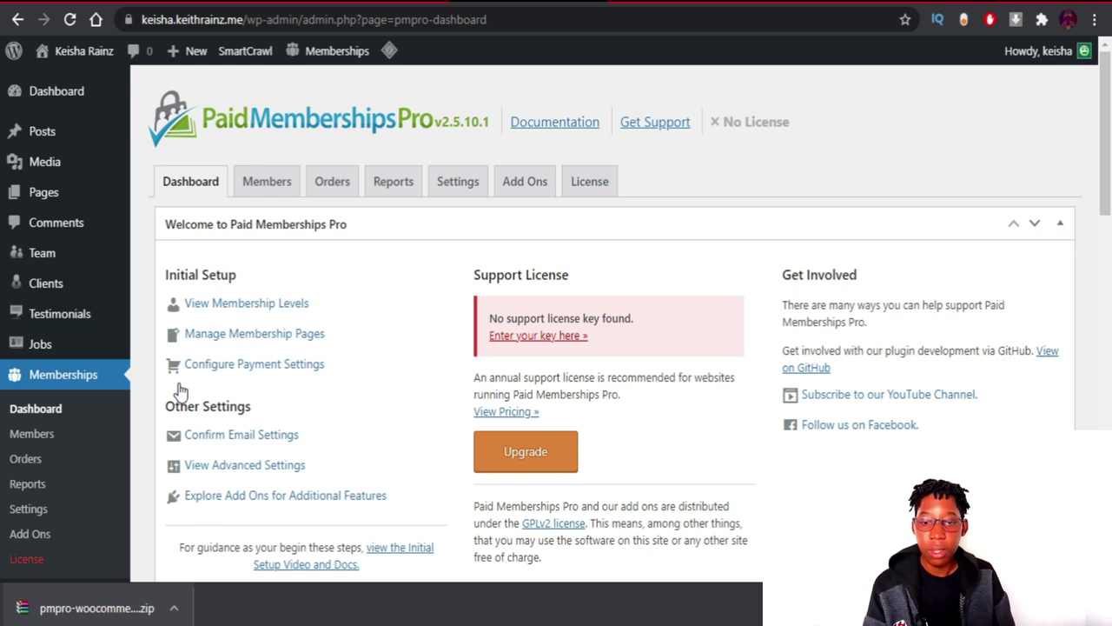
left_click(332, 182)
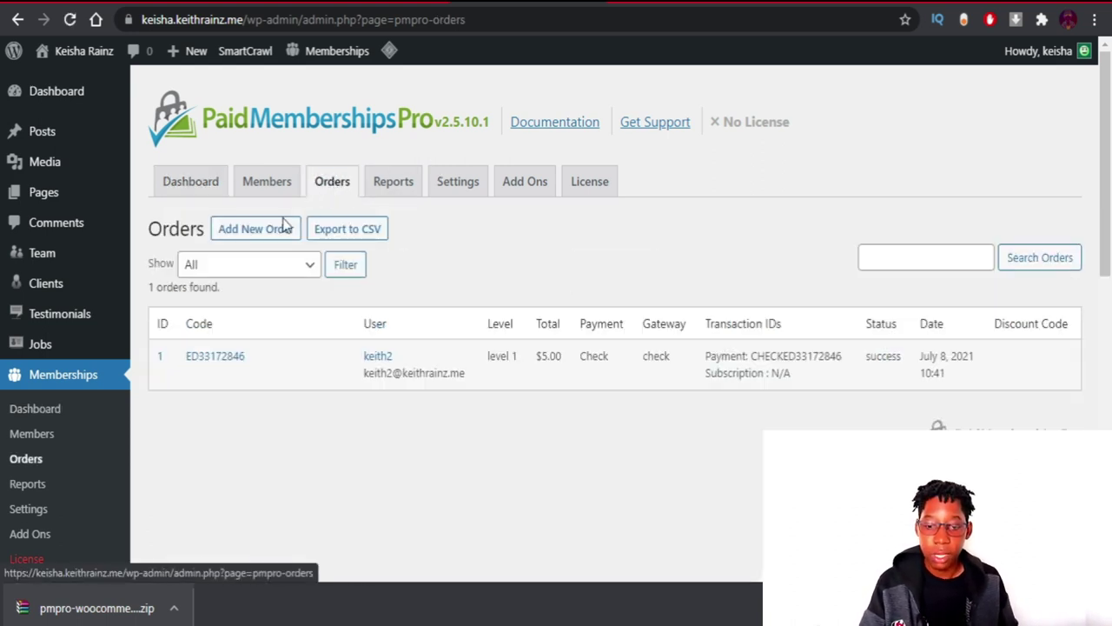
mouse_move(324, 356)
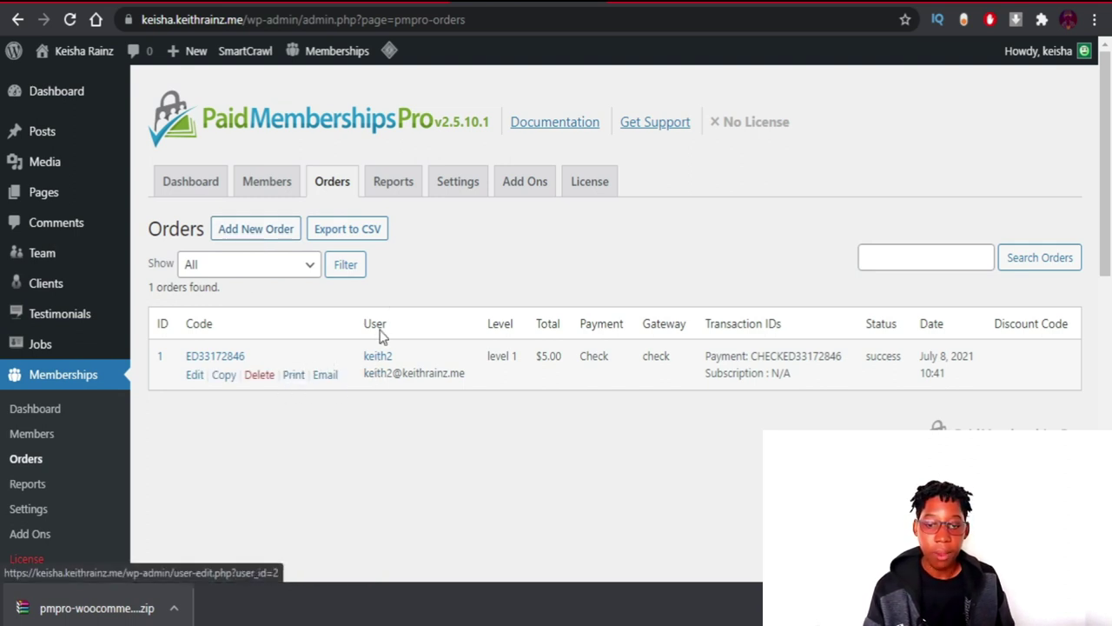
scroll(817, 311, "down", 1)
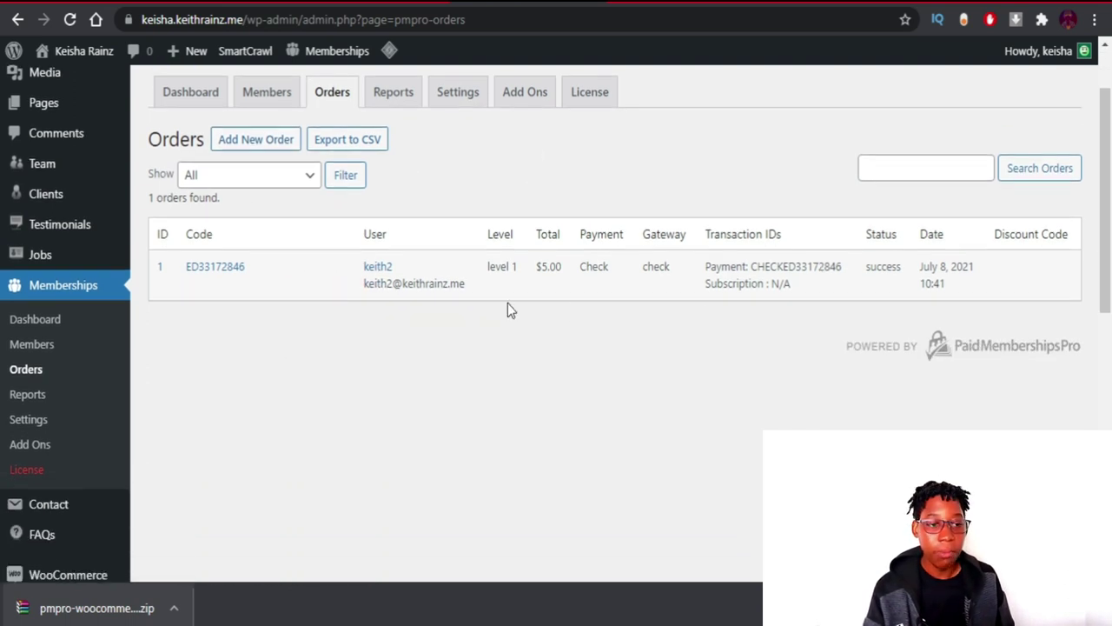
Open the new level 1 membership order for editing and review its billing, payment, status and gateway fields
mouse_move(233, 283)
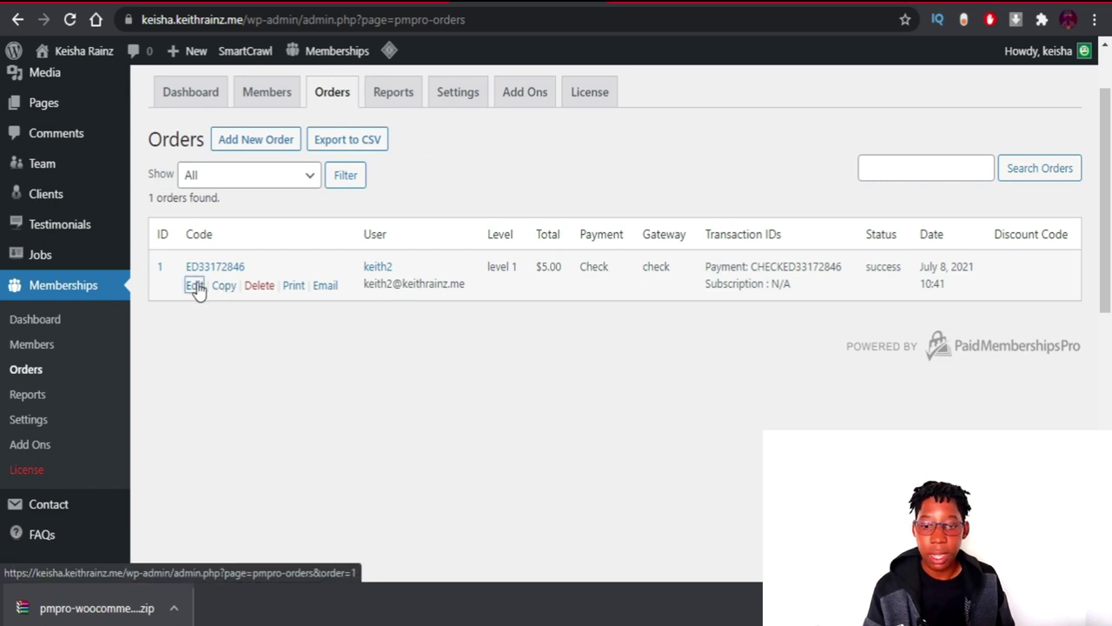
left_click(195, 288)
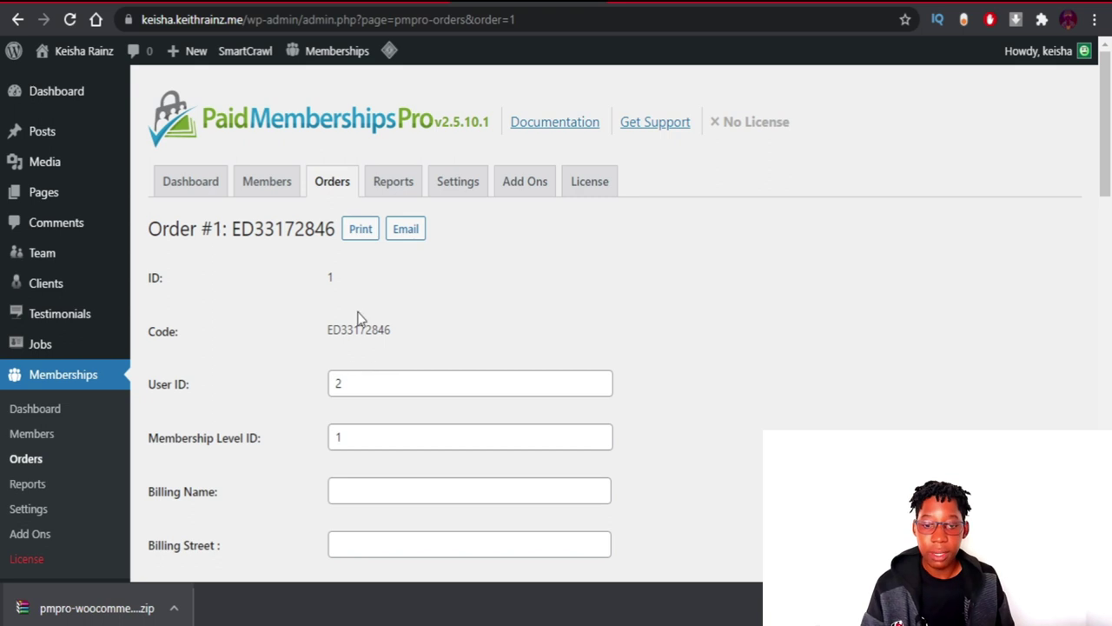
scroll(360, 322, "down", 1)
scroll(359, 317, "down", 8)
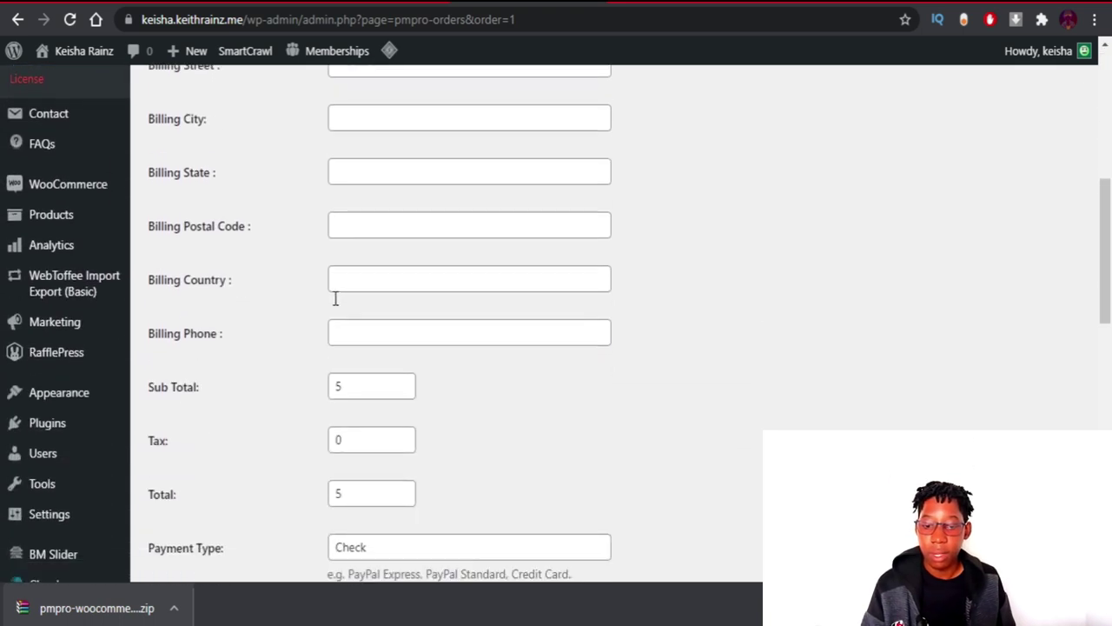
scroll(260, 298, "down", 3)
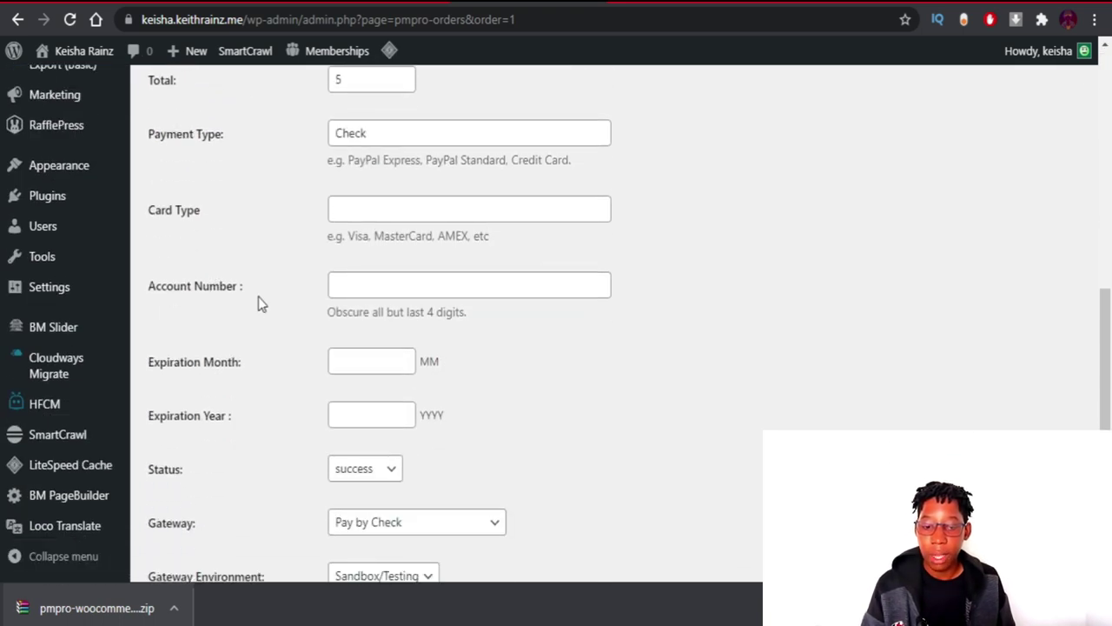
scroll(346, 164, "down", 3)
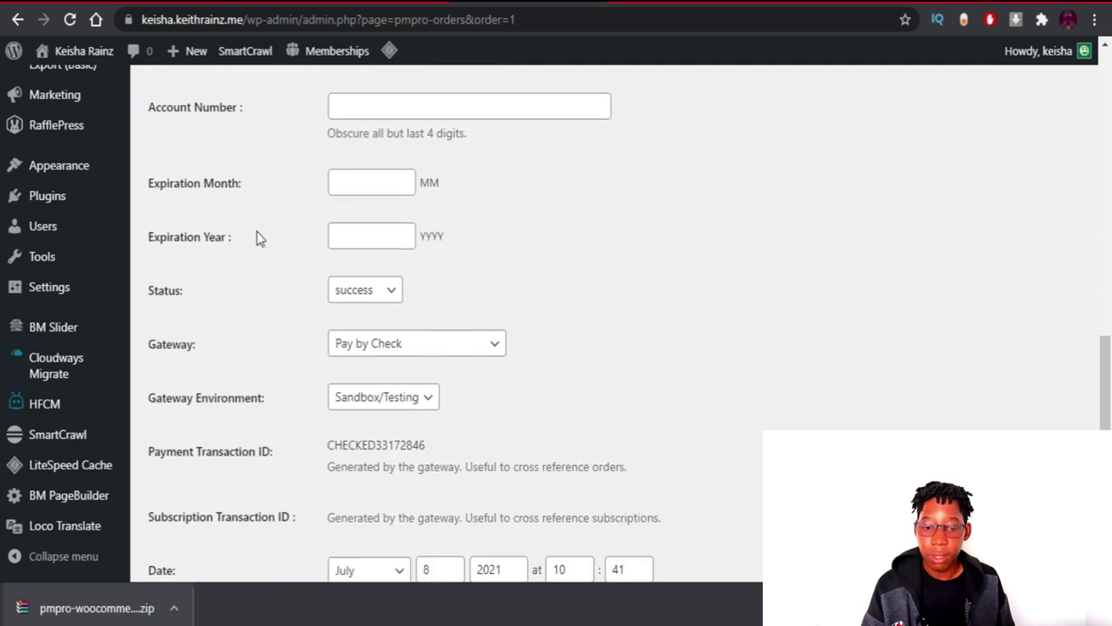
scroll(240, 325, "down", 3)
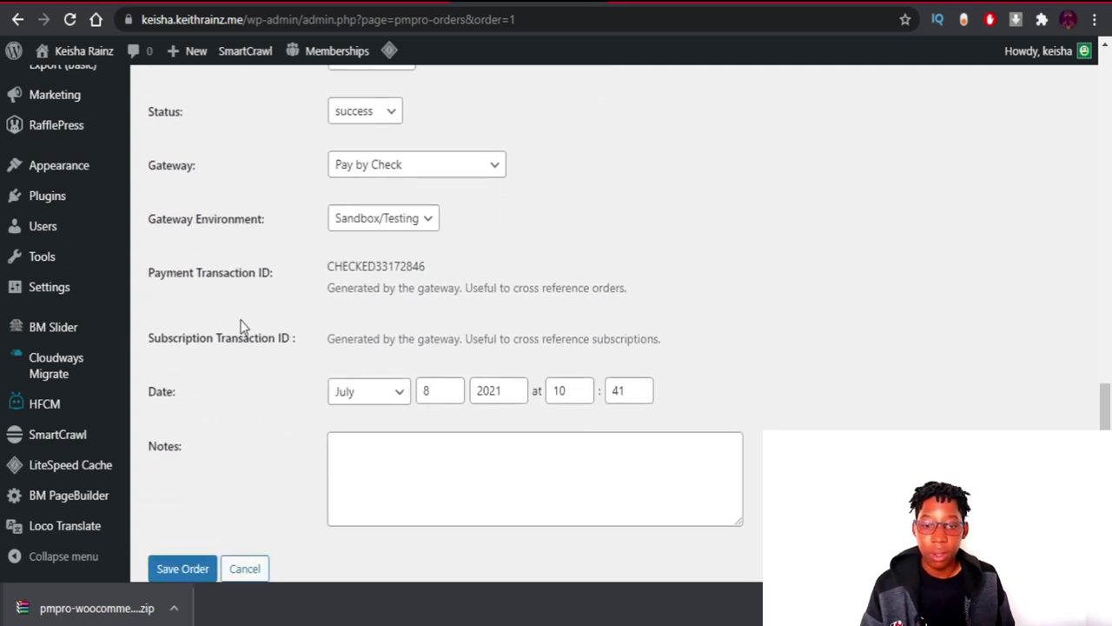
Try the pending and cancelled options for the order's status
left_click(364, 114)
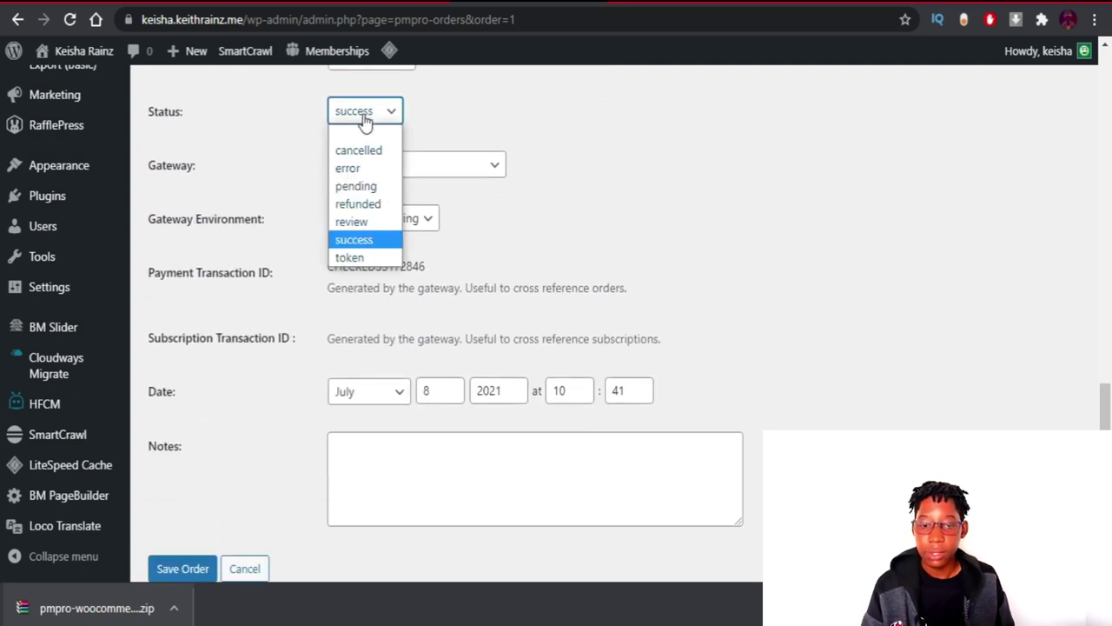
left_click(355, 240)
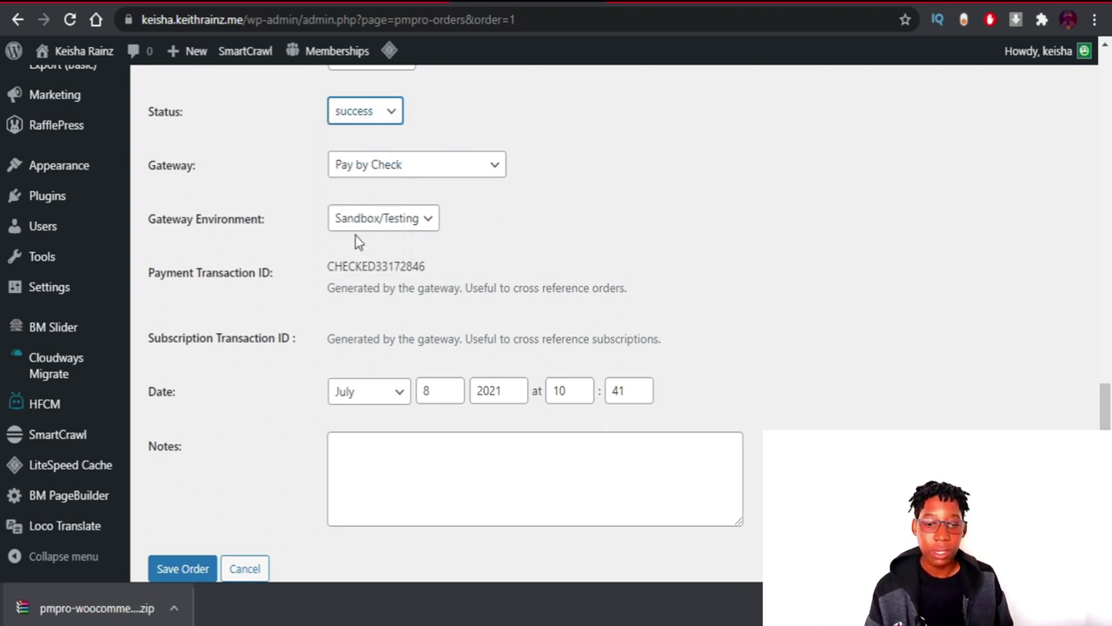
left_click(359, 116)
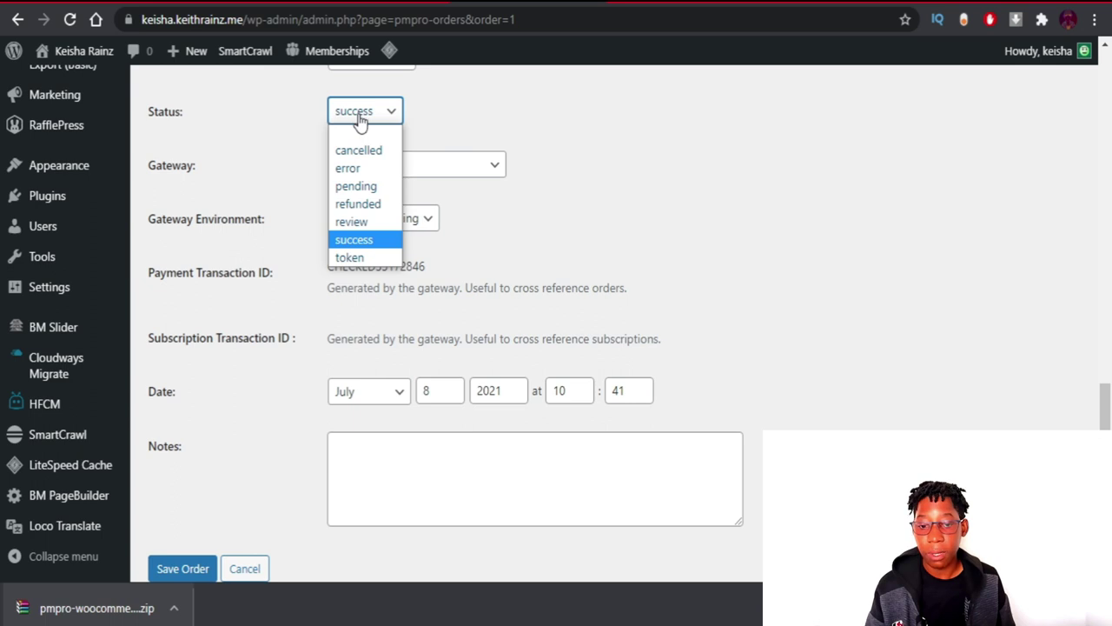
left_click(360, 186)
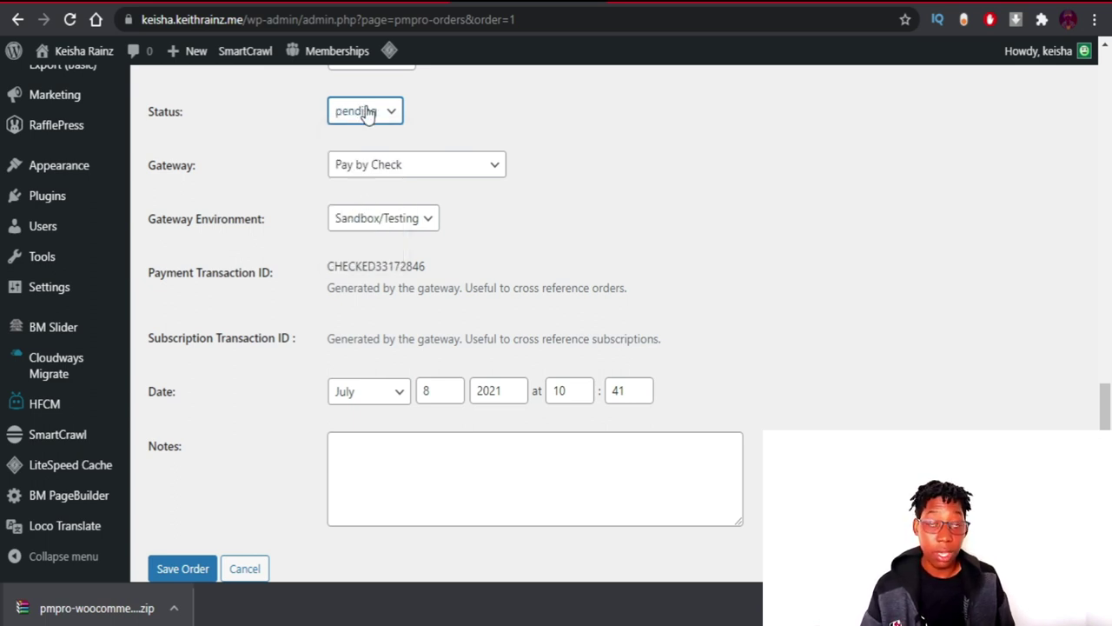
left_click(369, 116)
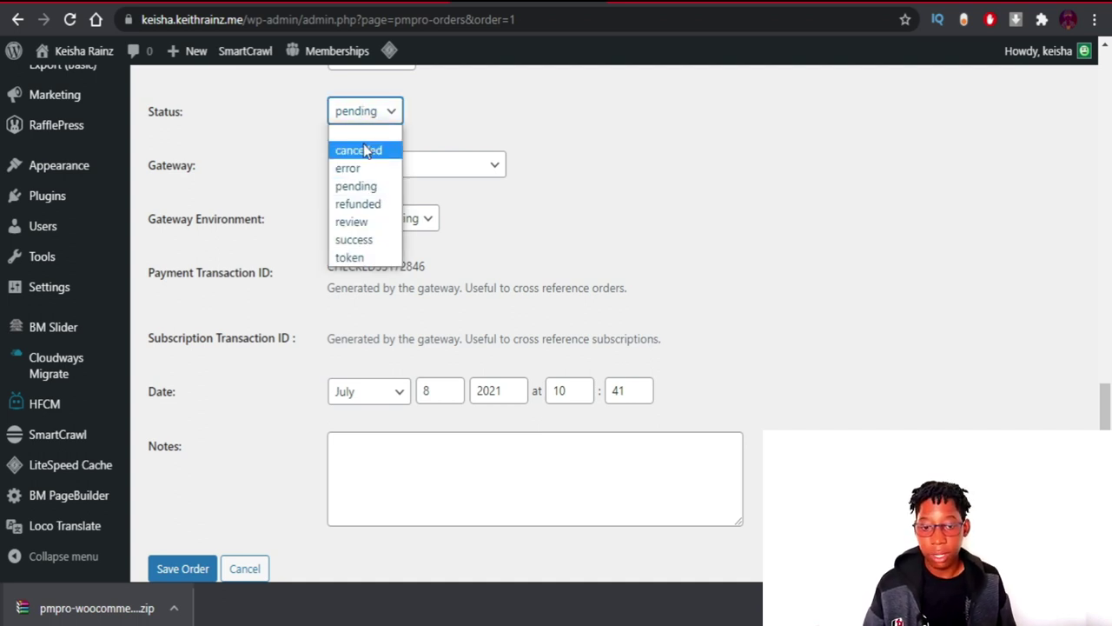
left_click(360, 149)
Set the order's status to success and save the order
left_click(356, 115)
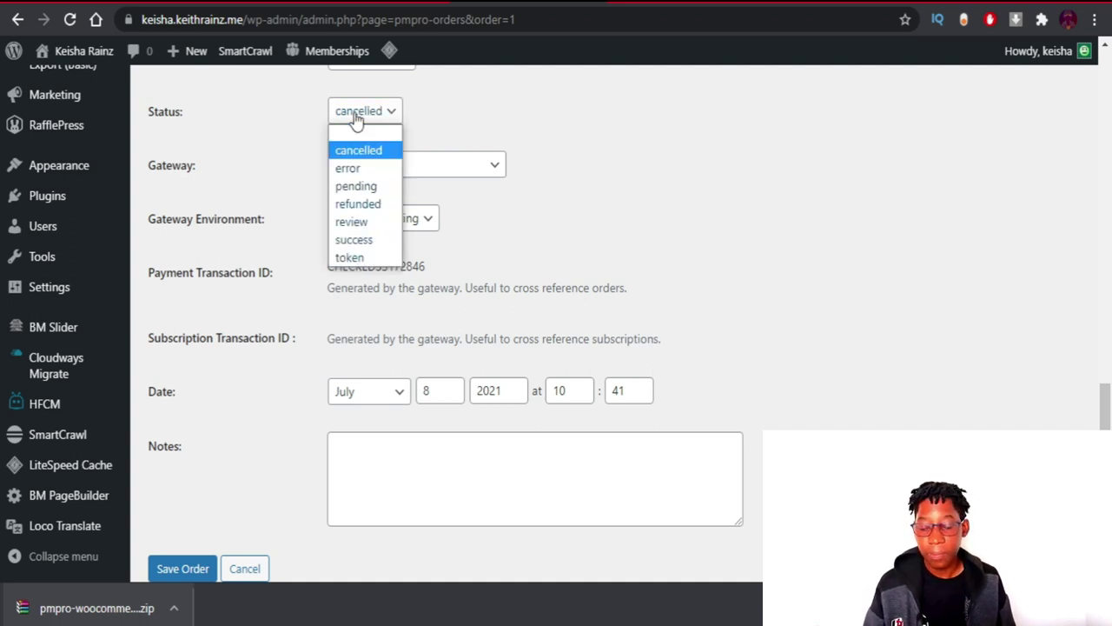
left_click(353, 240)
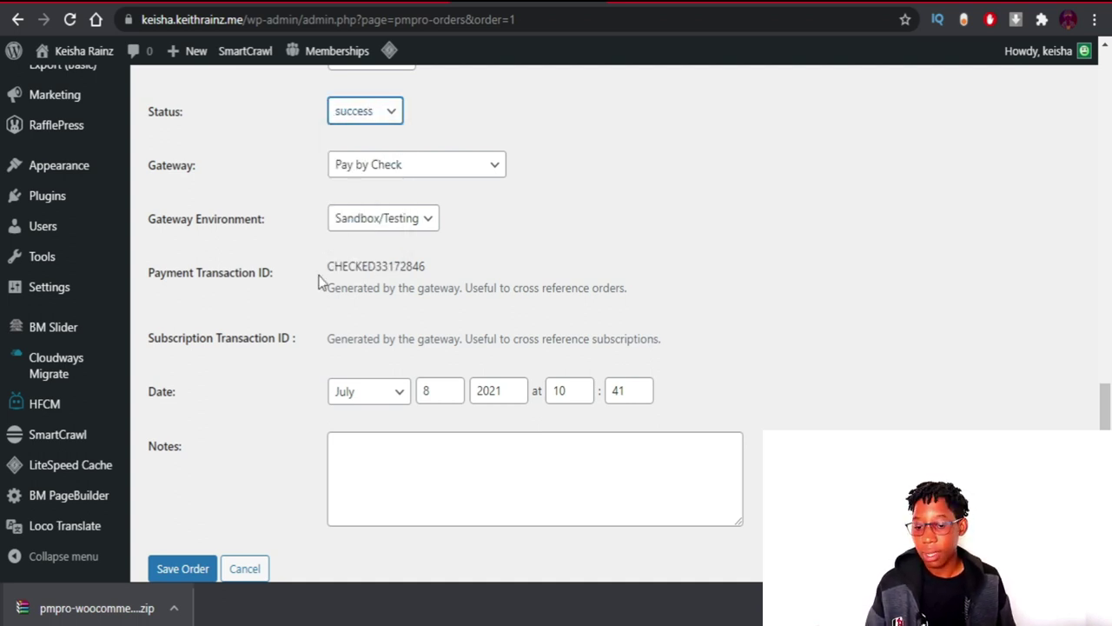
left_click(184, 570)
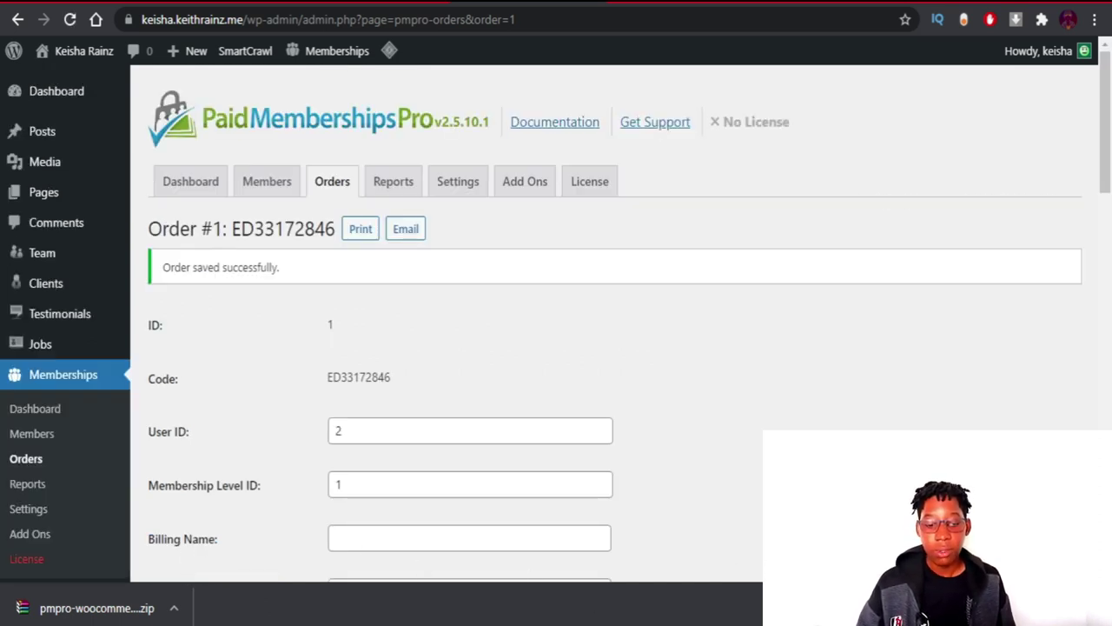
Review the membership confirmation page in the incognito window, and switch to the webmail inbox showing the order's invoice email
mouse_move(603, 619)
left_click(693, 565)
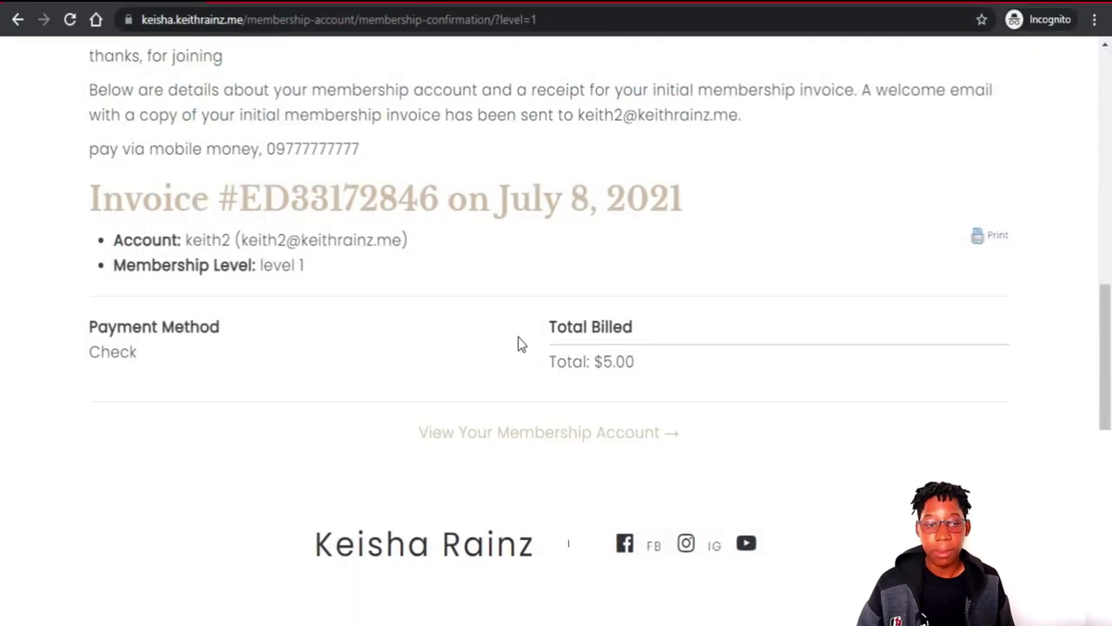
scroll(768, 332, "up", 4)
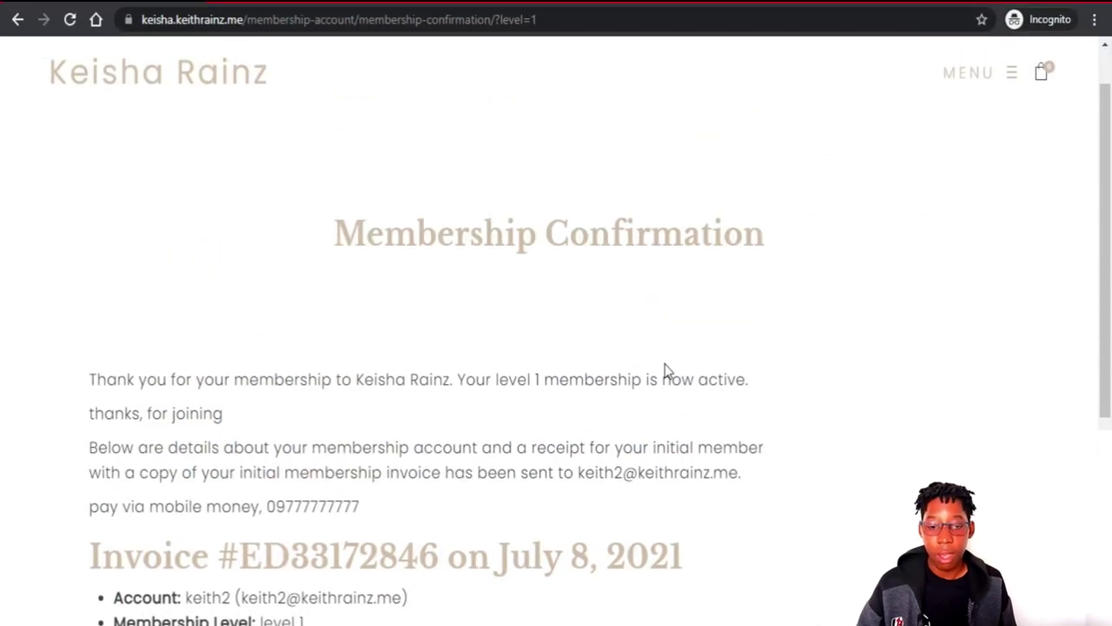
scroll(301, 487, "down", 1)
scroll(278, 452, "down", 1)
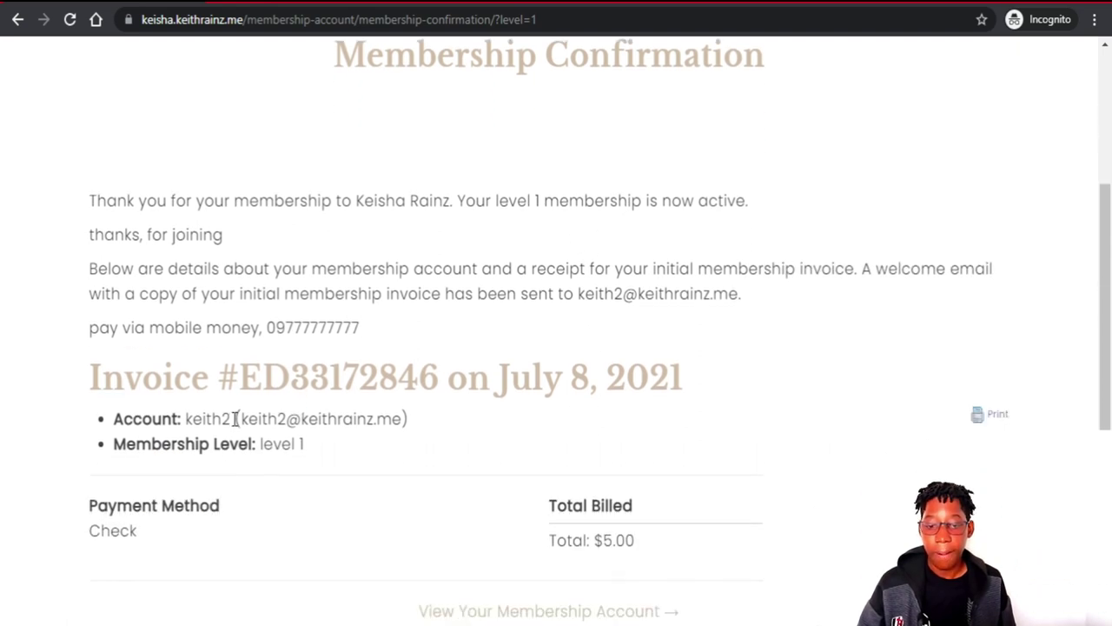
scroll(239, 422, "up", 3)
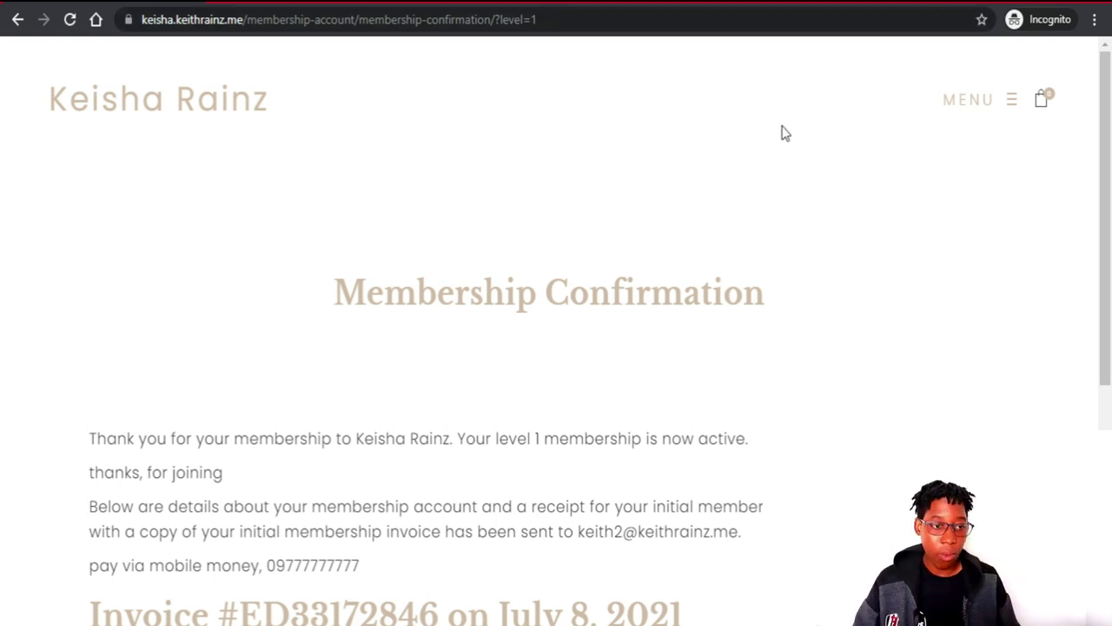
key("alt+Tab")
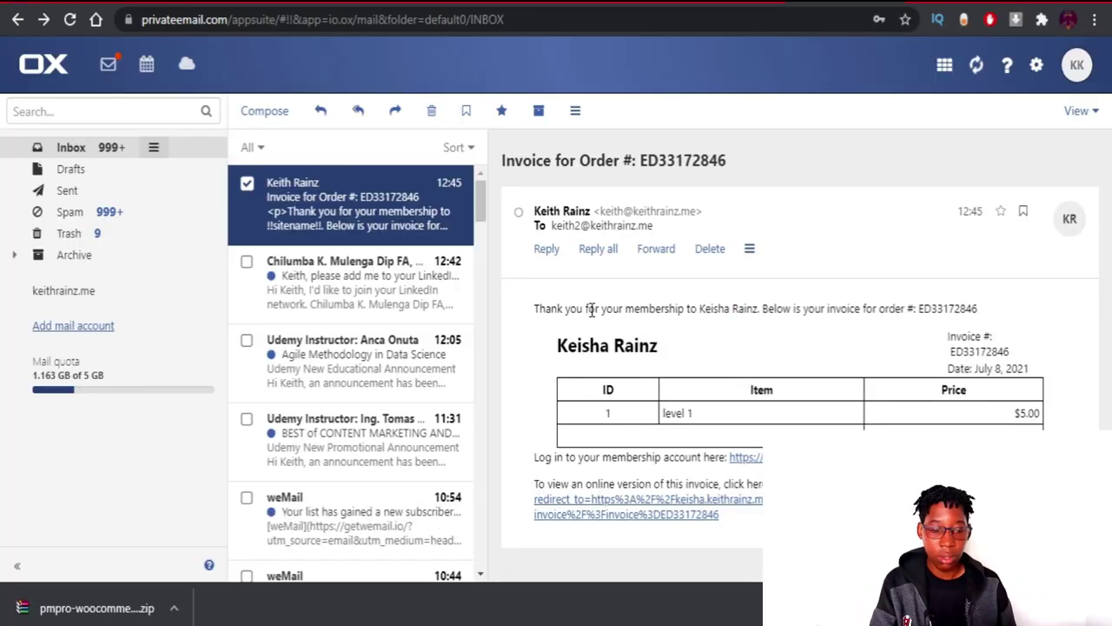